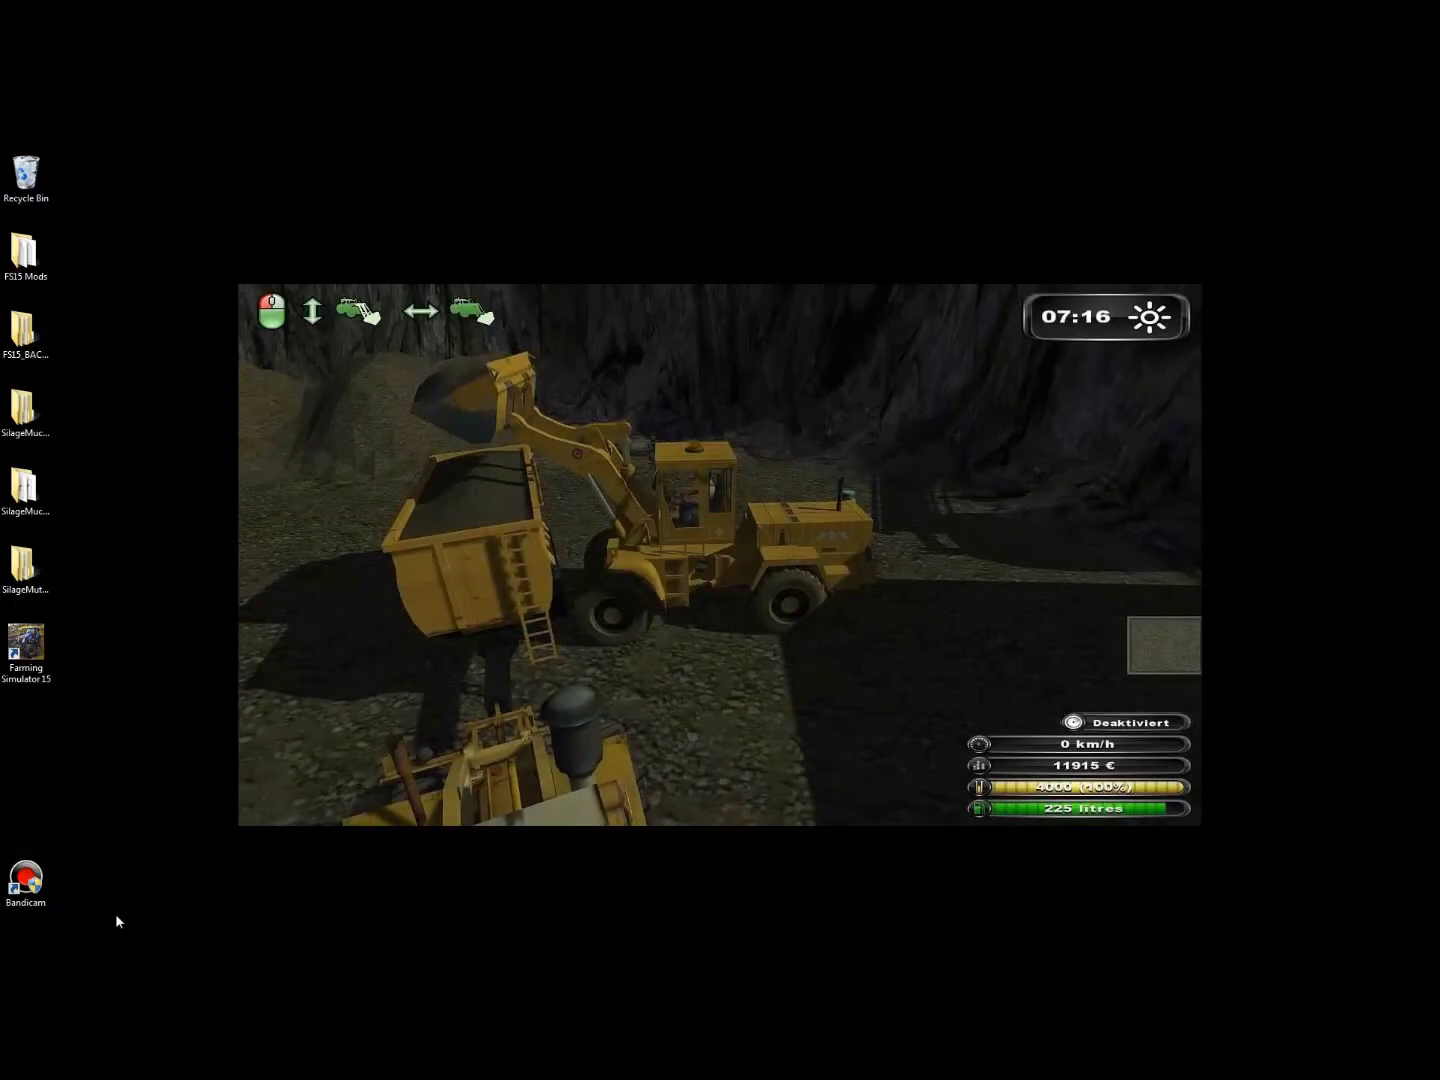
Step: Open map01.i3d from the mods\MyNewMap\map folder through the File menu
{"action": "mouse_move", "coordinate": [258, 1062]}
{"action": "left_click", "coordinate": [117, 596]}
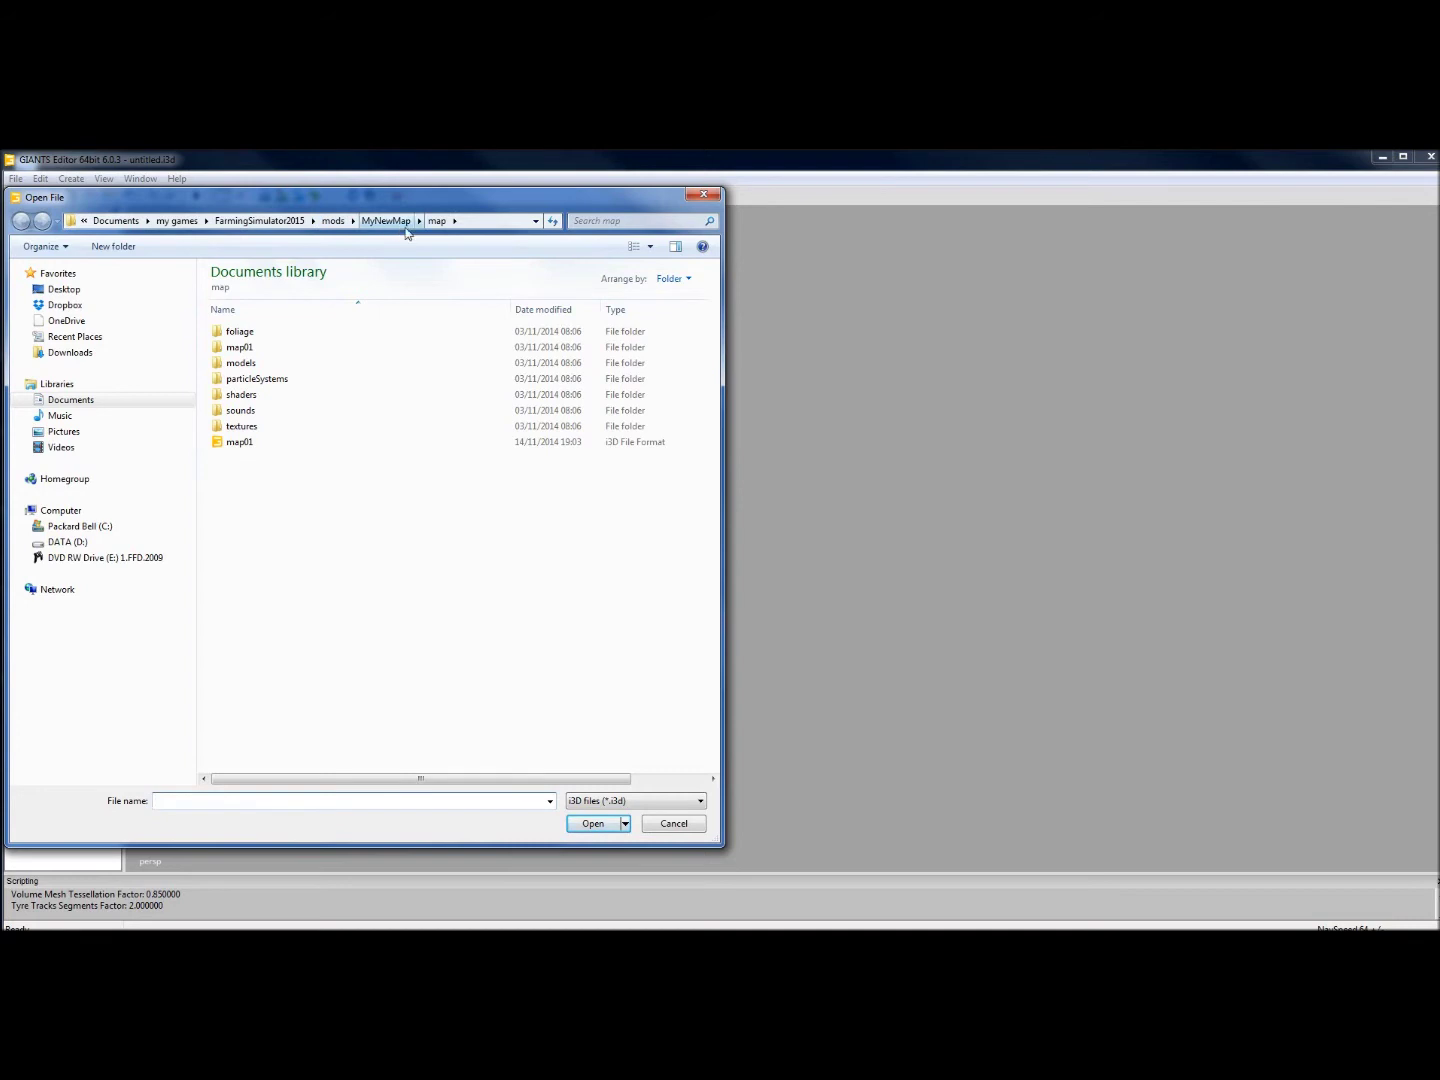
{"action": "left_click", "coordinate": [230, 444]}
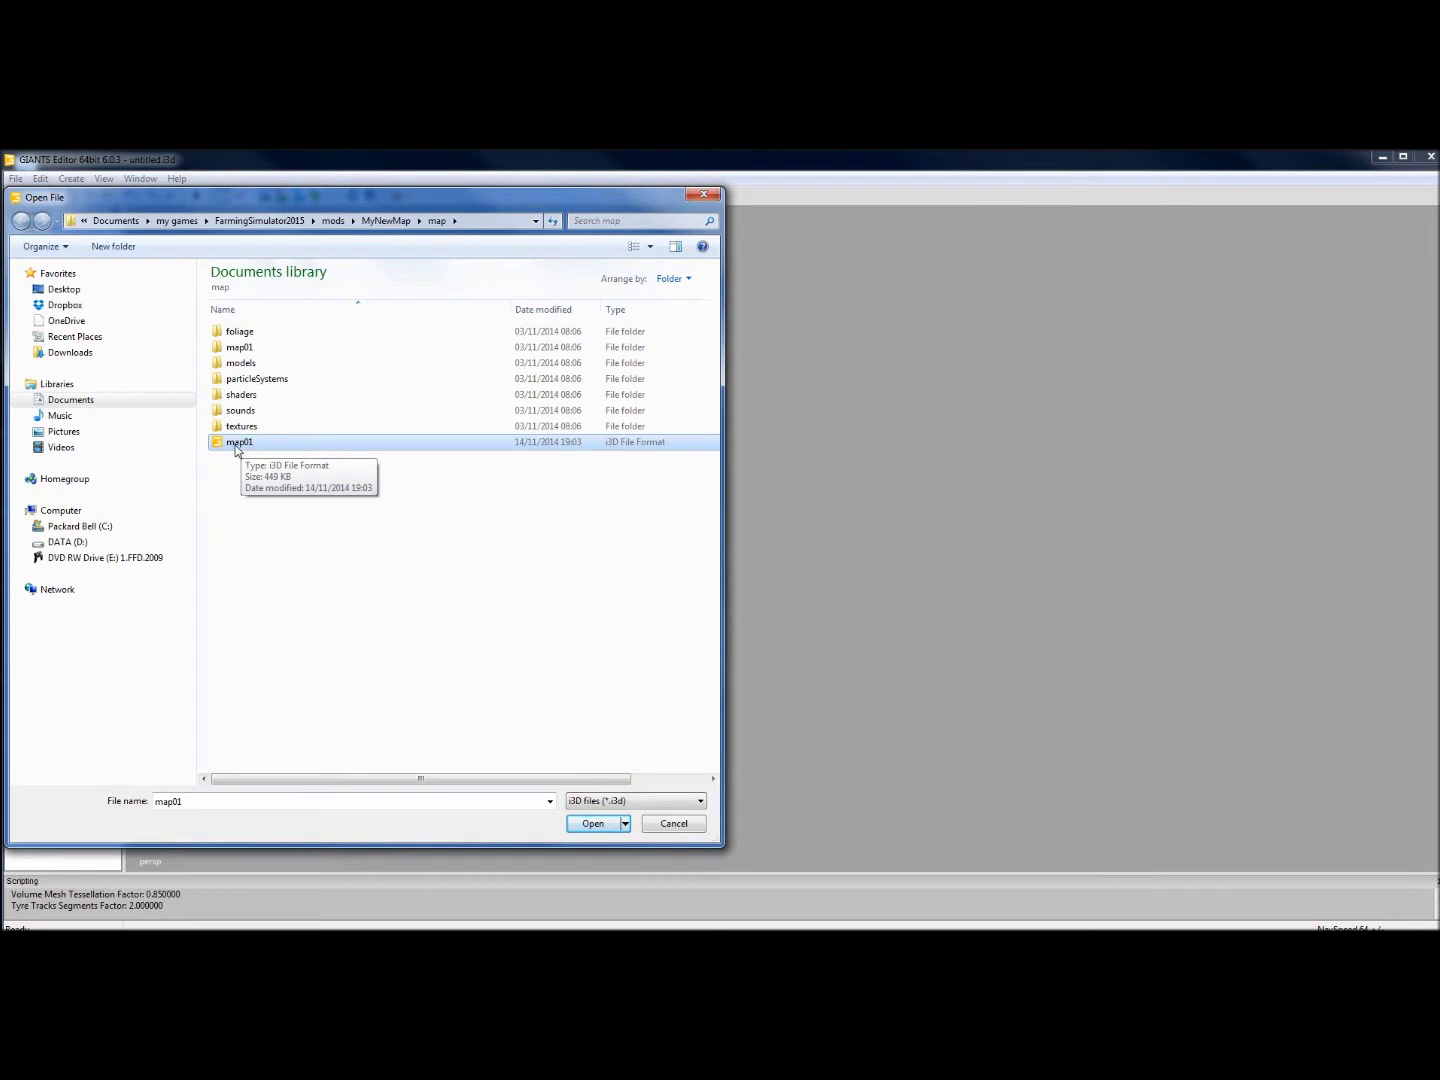
{"action": "left_click", "coordinate": [588, 823]}
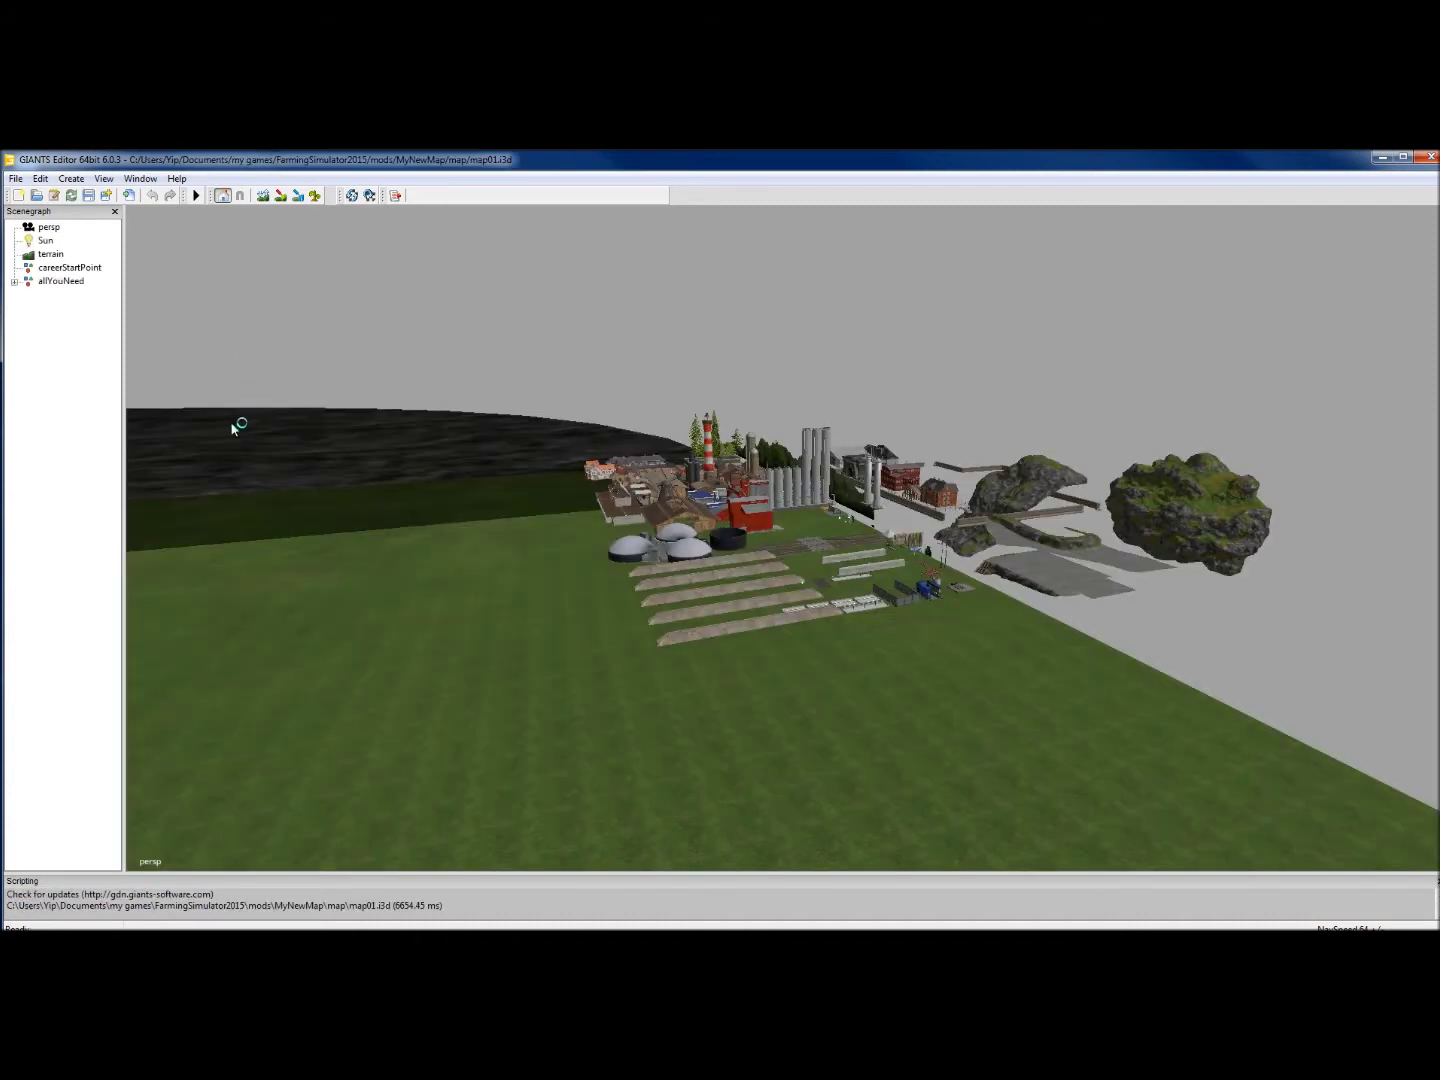
Step: Close the editor and browse Windows Explorer to mods > MyNewMap > map
{"action": "left_click", "coordinate": [1432, 160]}
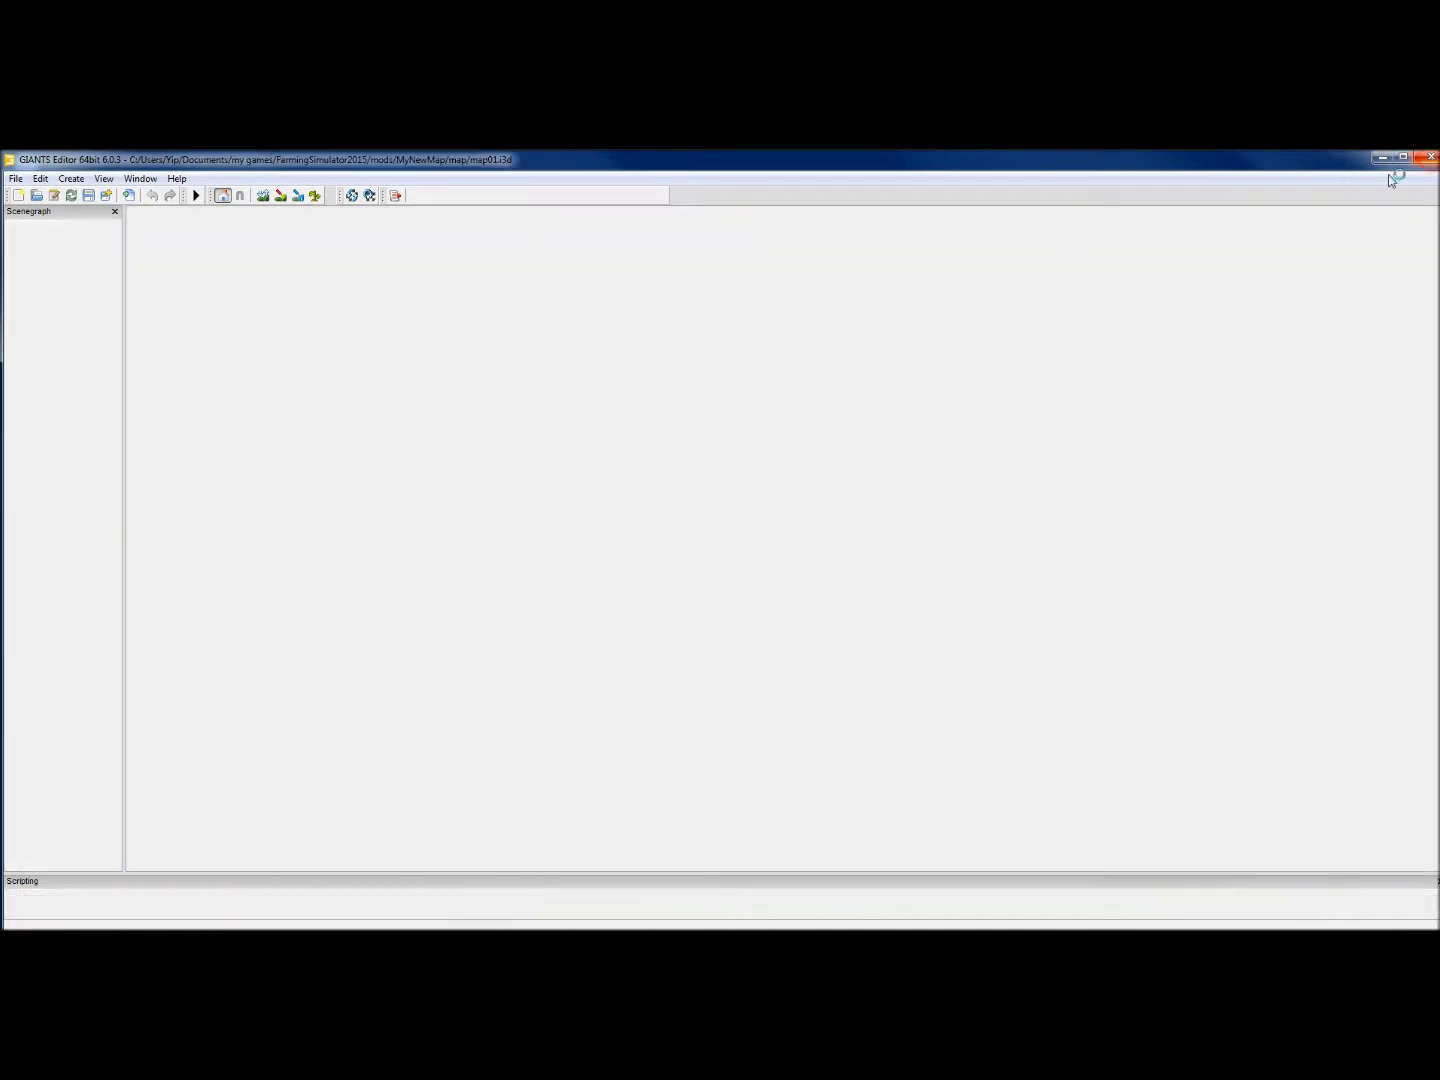
{"action": "mouse_move", "coordinate": [262, 950]}
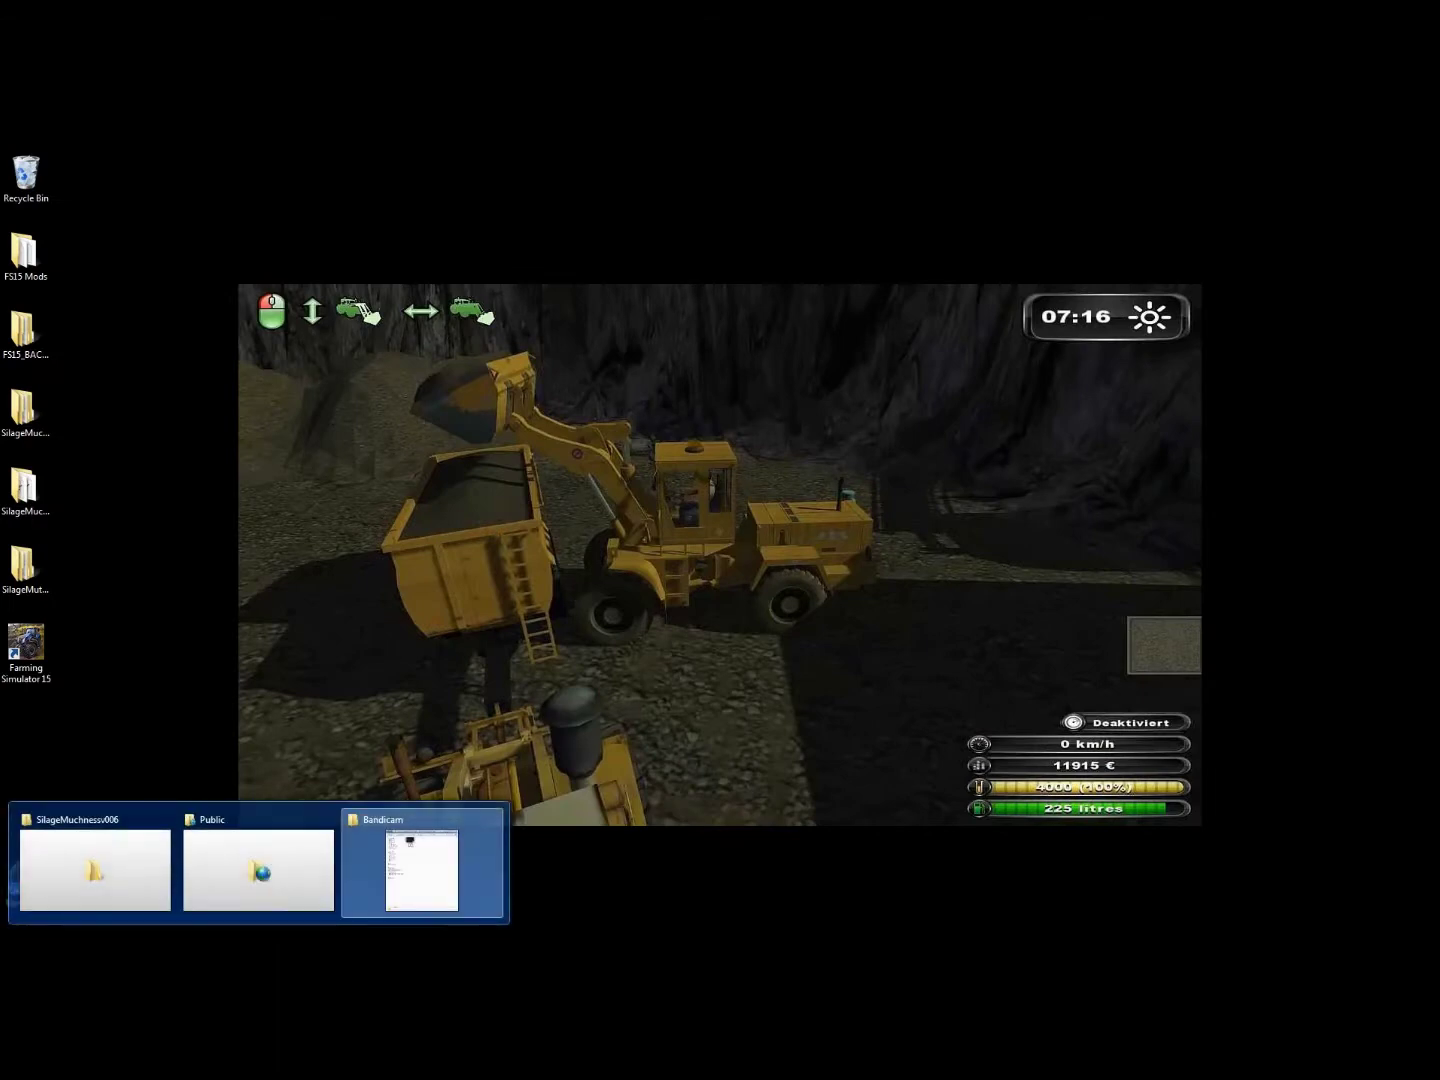
{"action": "left_click", "coordinate": [425, 859]}
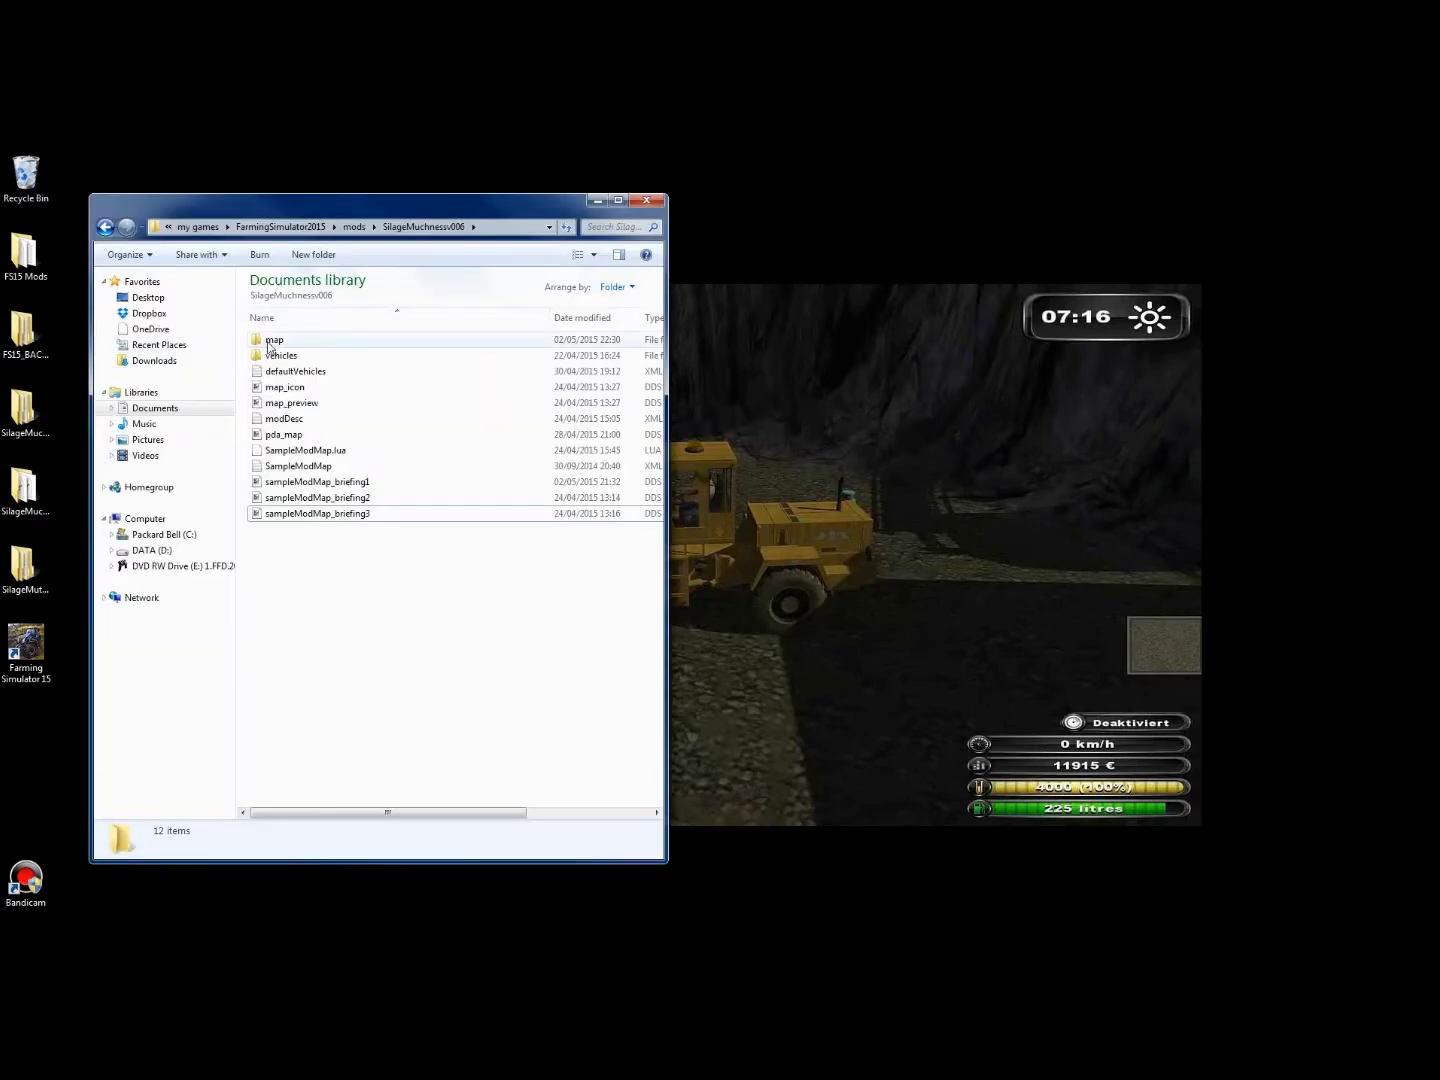
{"action": "left_click", "coordinate": [294, 228]}
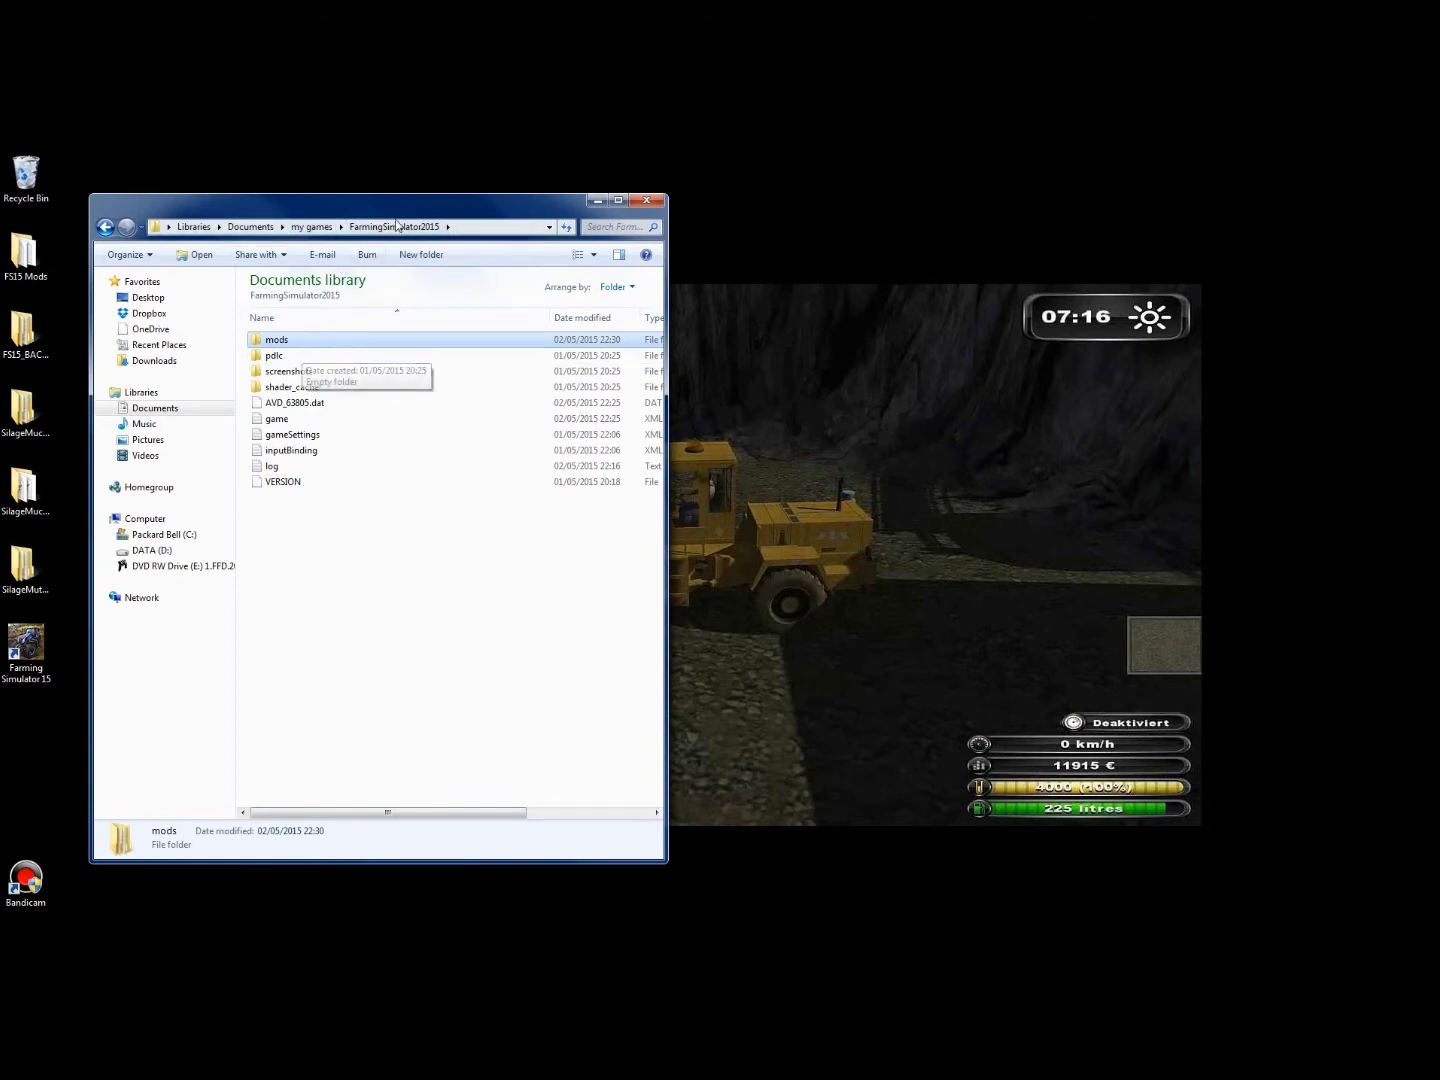
{"action": "double_click", "coordinate": [275, 339]}
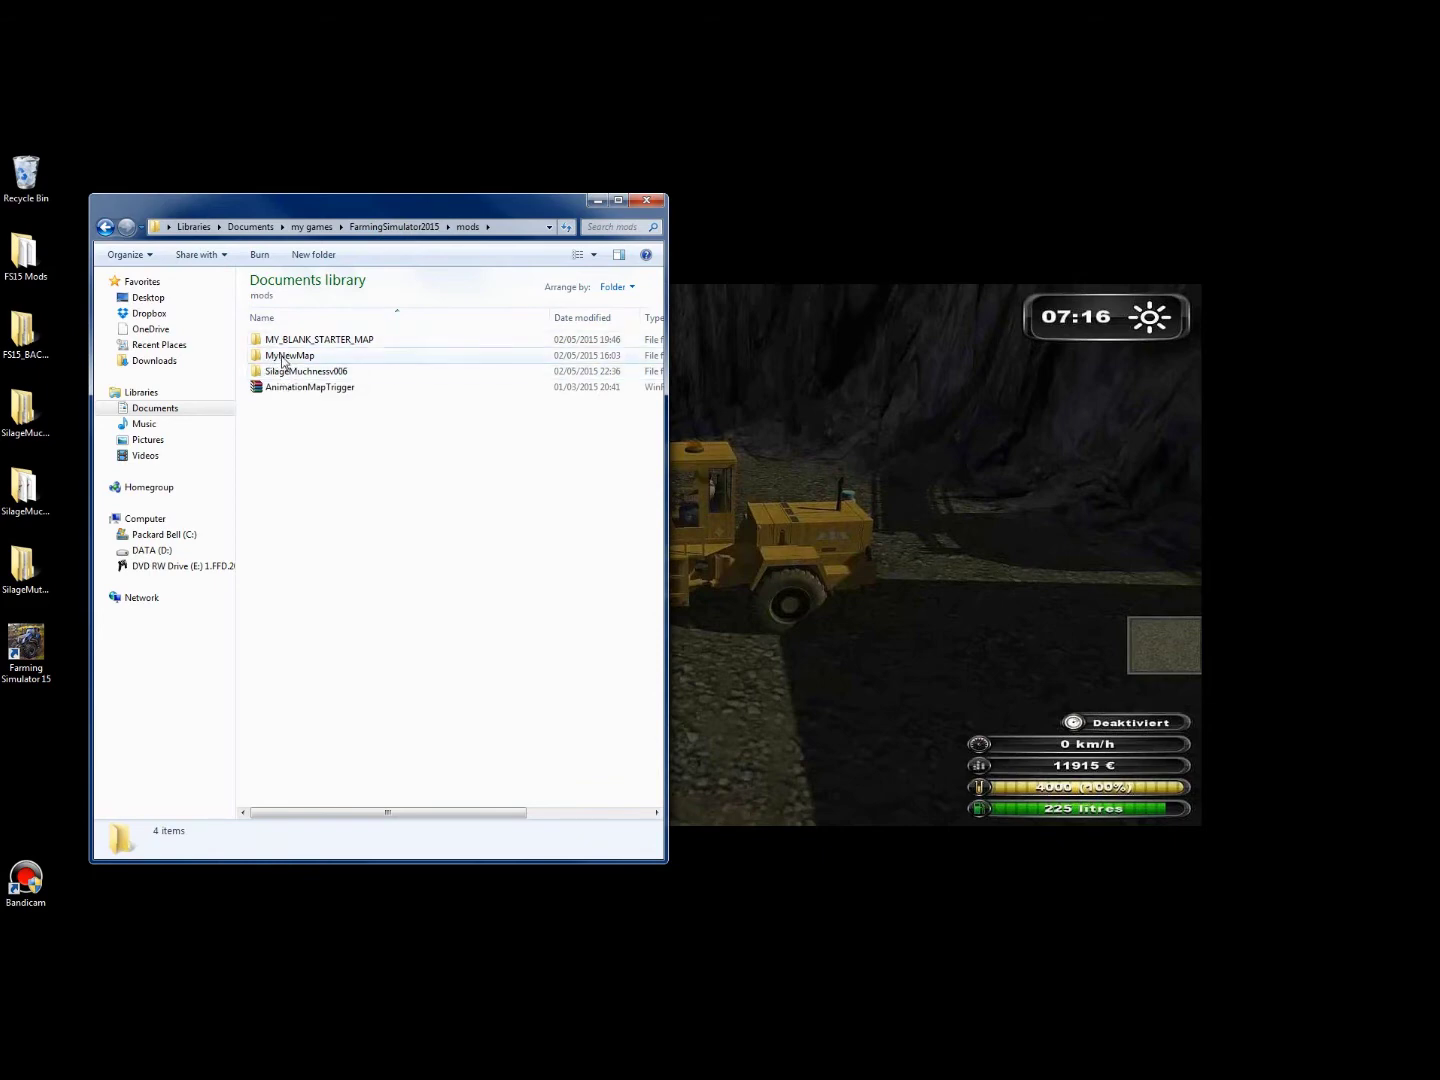
{"action": "double_click", "coordinate": [284, 356]}
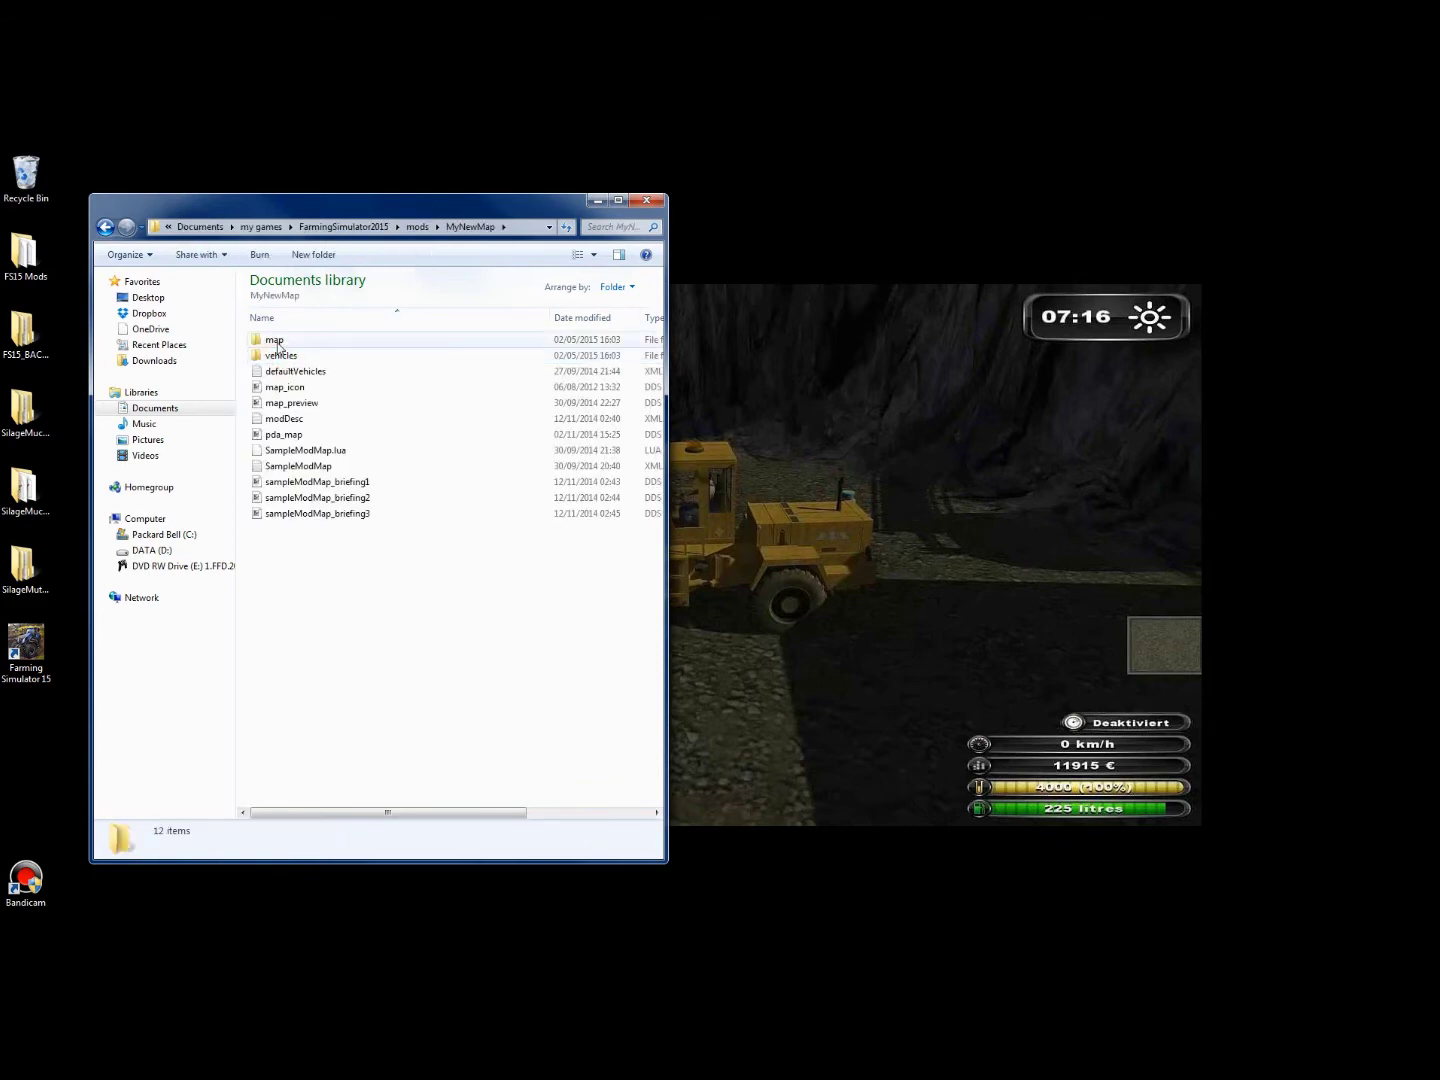
{"action": "double_click", "coordinate": [275, 341]}
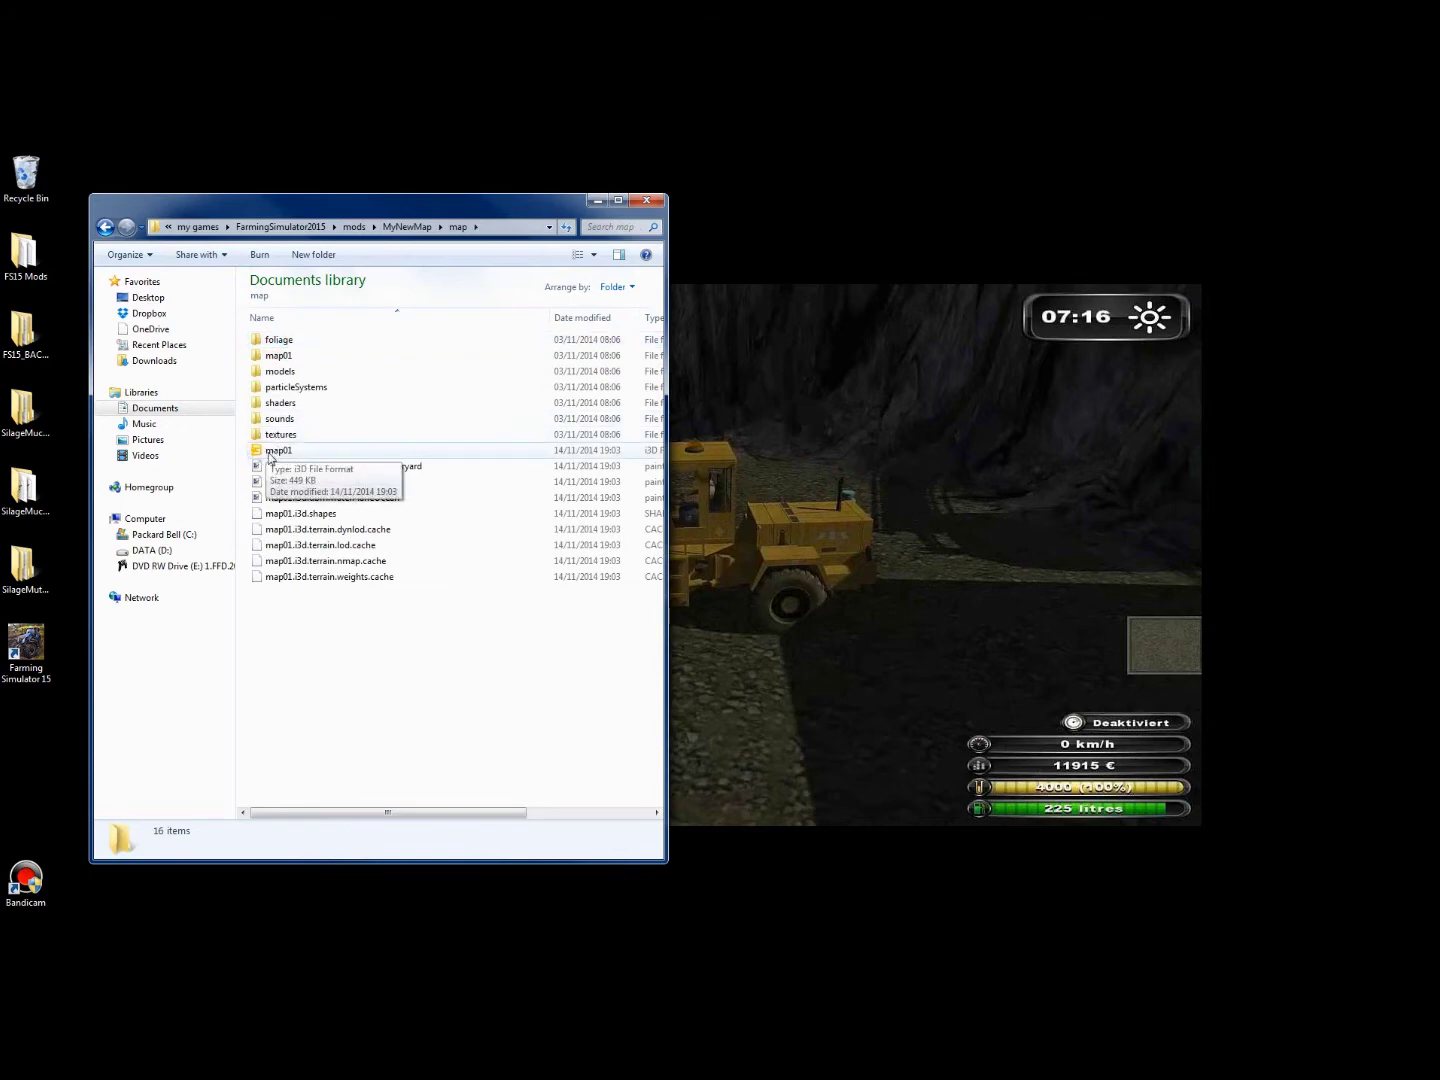
Step: Launch map01 in GIANTS Editor version 6.0.3
{"action": "double_click", "coordinate": [269, 454]}
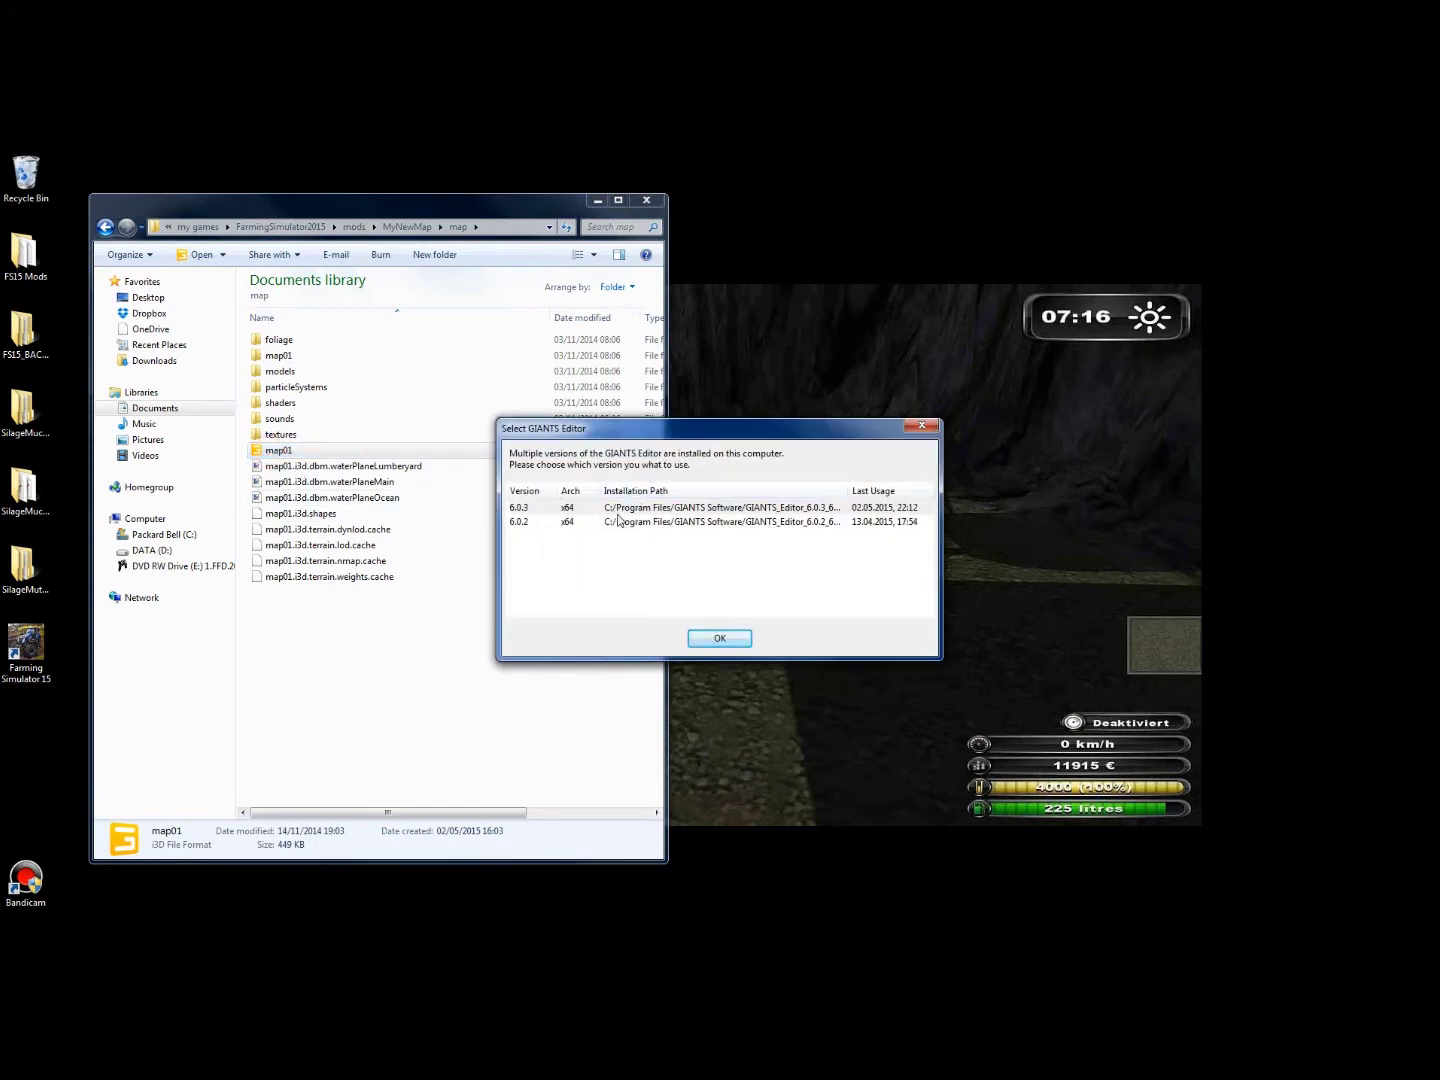
{"action": "left_click", "coordinate": [630, 508]}
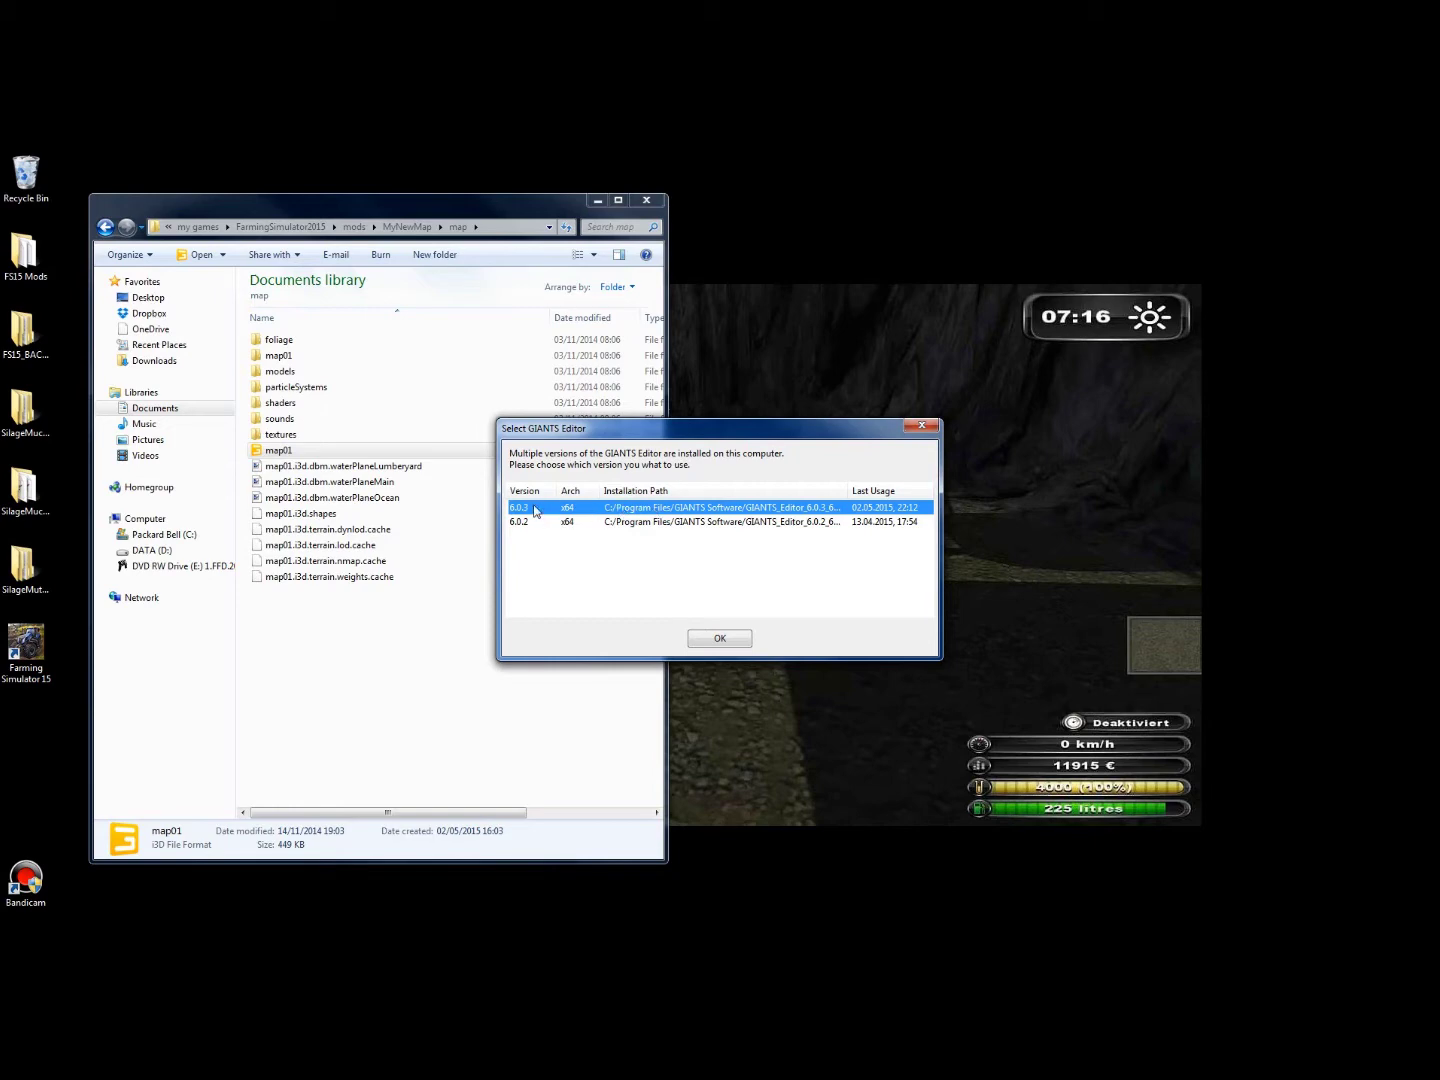
{"action": "left_click", "coordinate": [723, 638]}
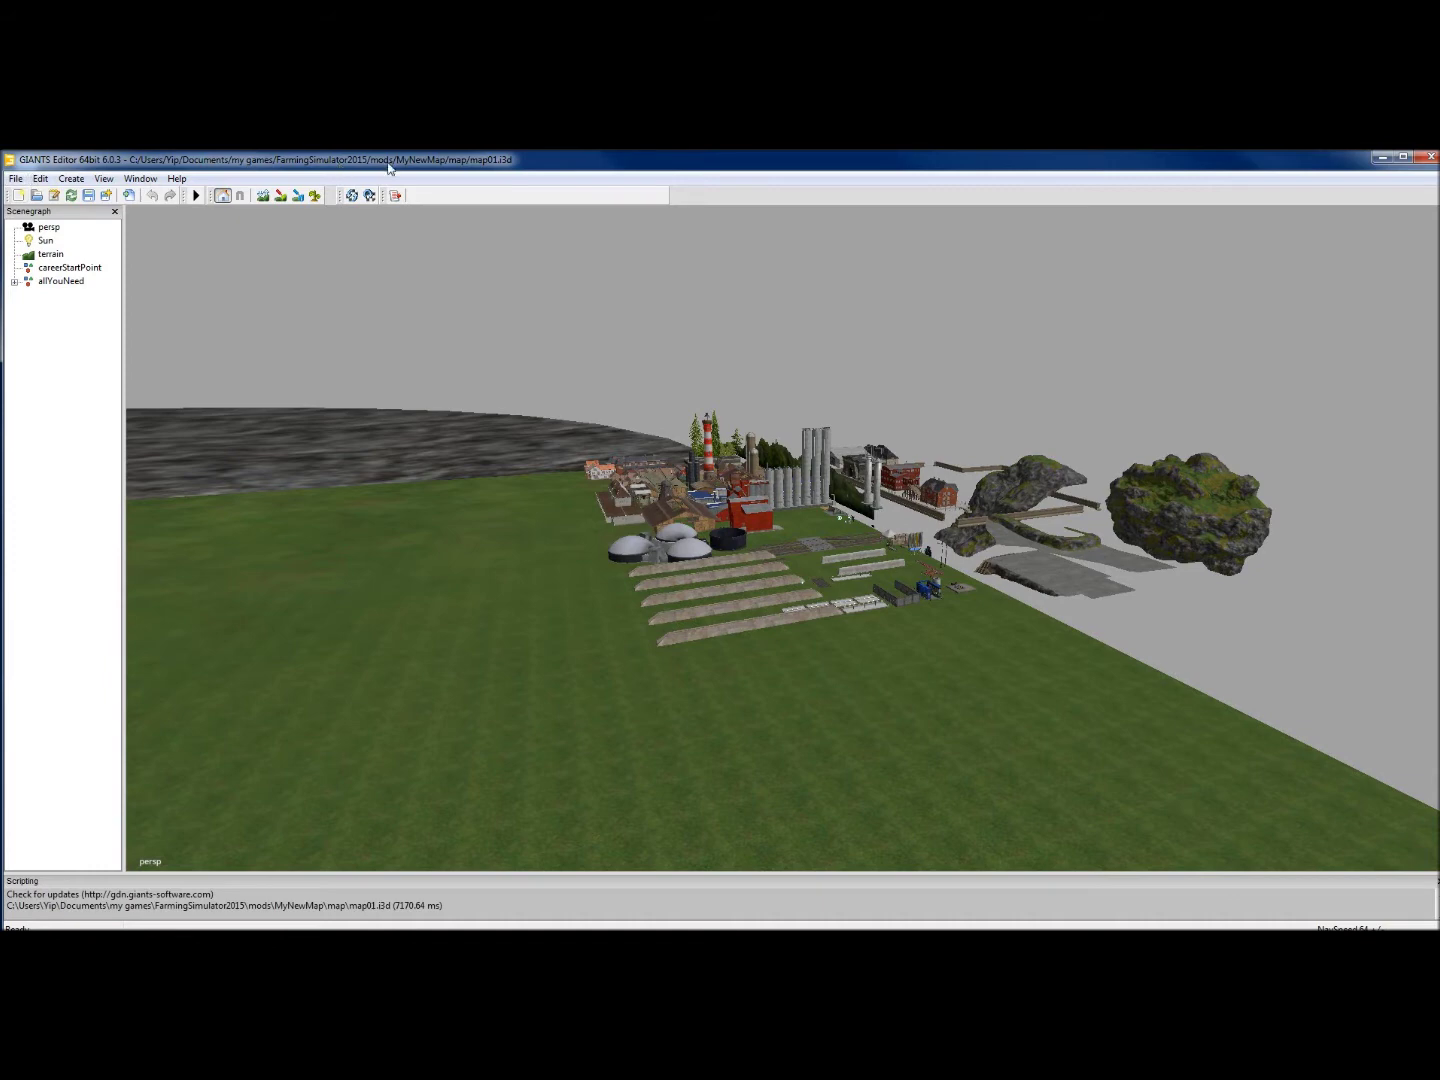
Step: Look through the File menu's Recent Files list, then dismiss it
{"action": "left_click", "coordinate": [15, 178]}
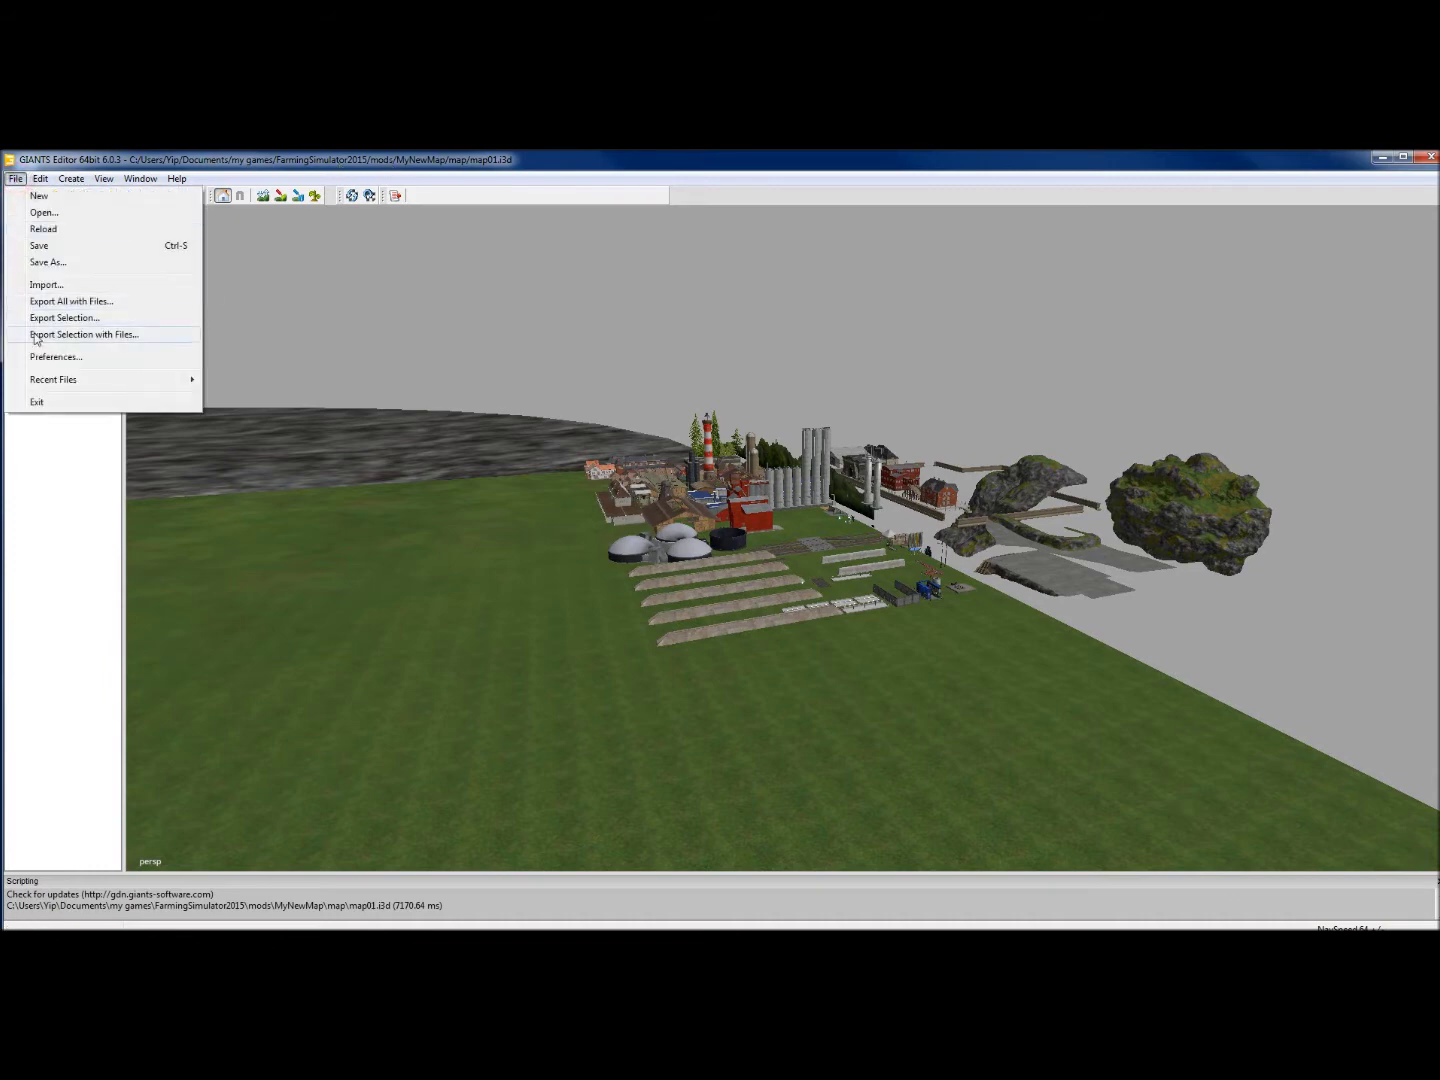
{"action": "mouse_move", "coordinate": [47, 383]}
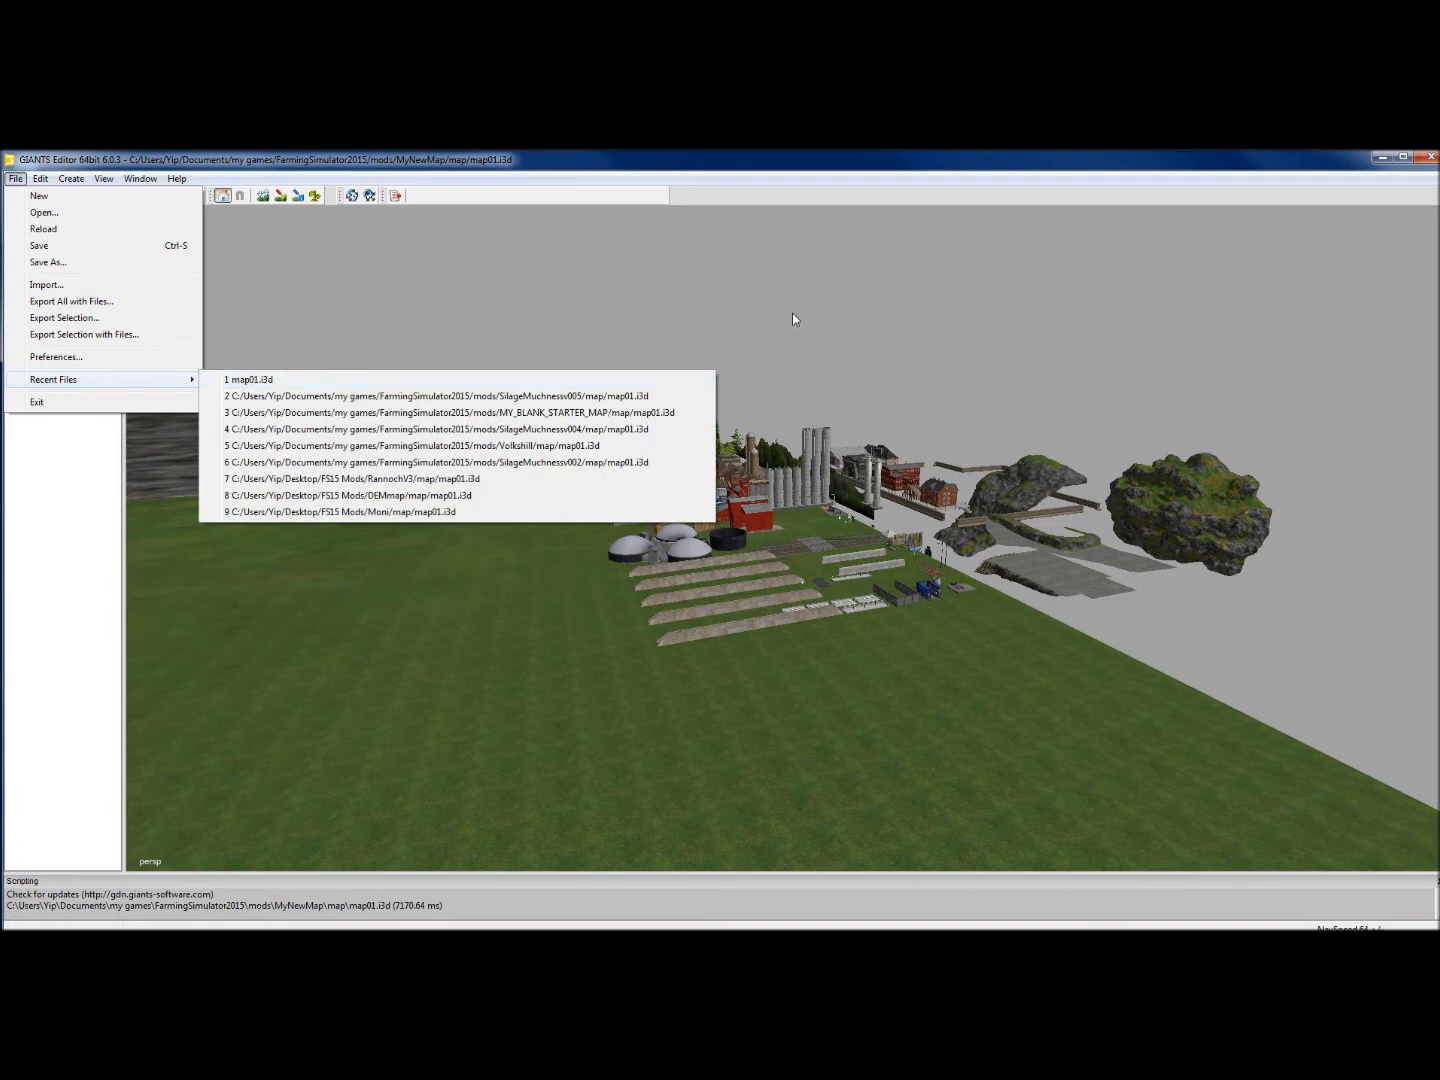
{"action": "left_click", "coordinate": [446, 284]}
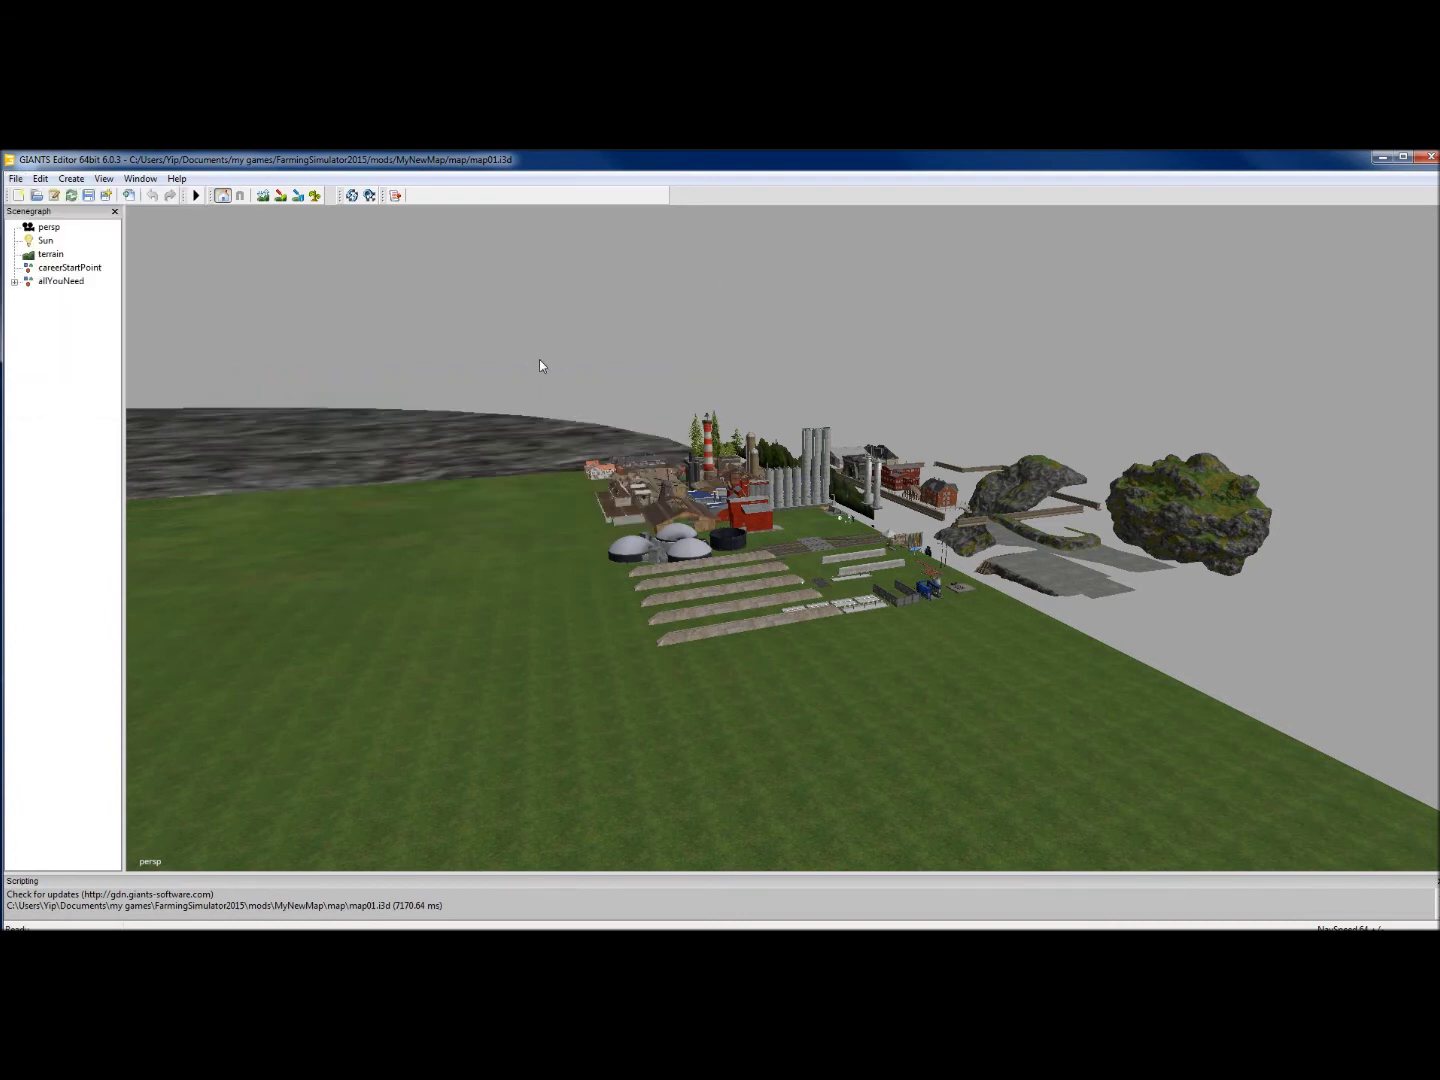
Step: Turn the view toward empty terrain, close the Scenegraph panel and maximise the editor
{"action": "left_click_drag", "start_coordinate": [539, 366], "coordinate": [982, 373]}
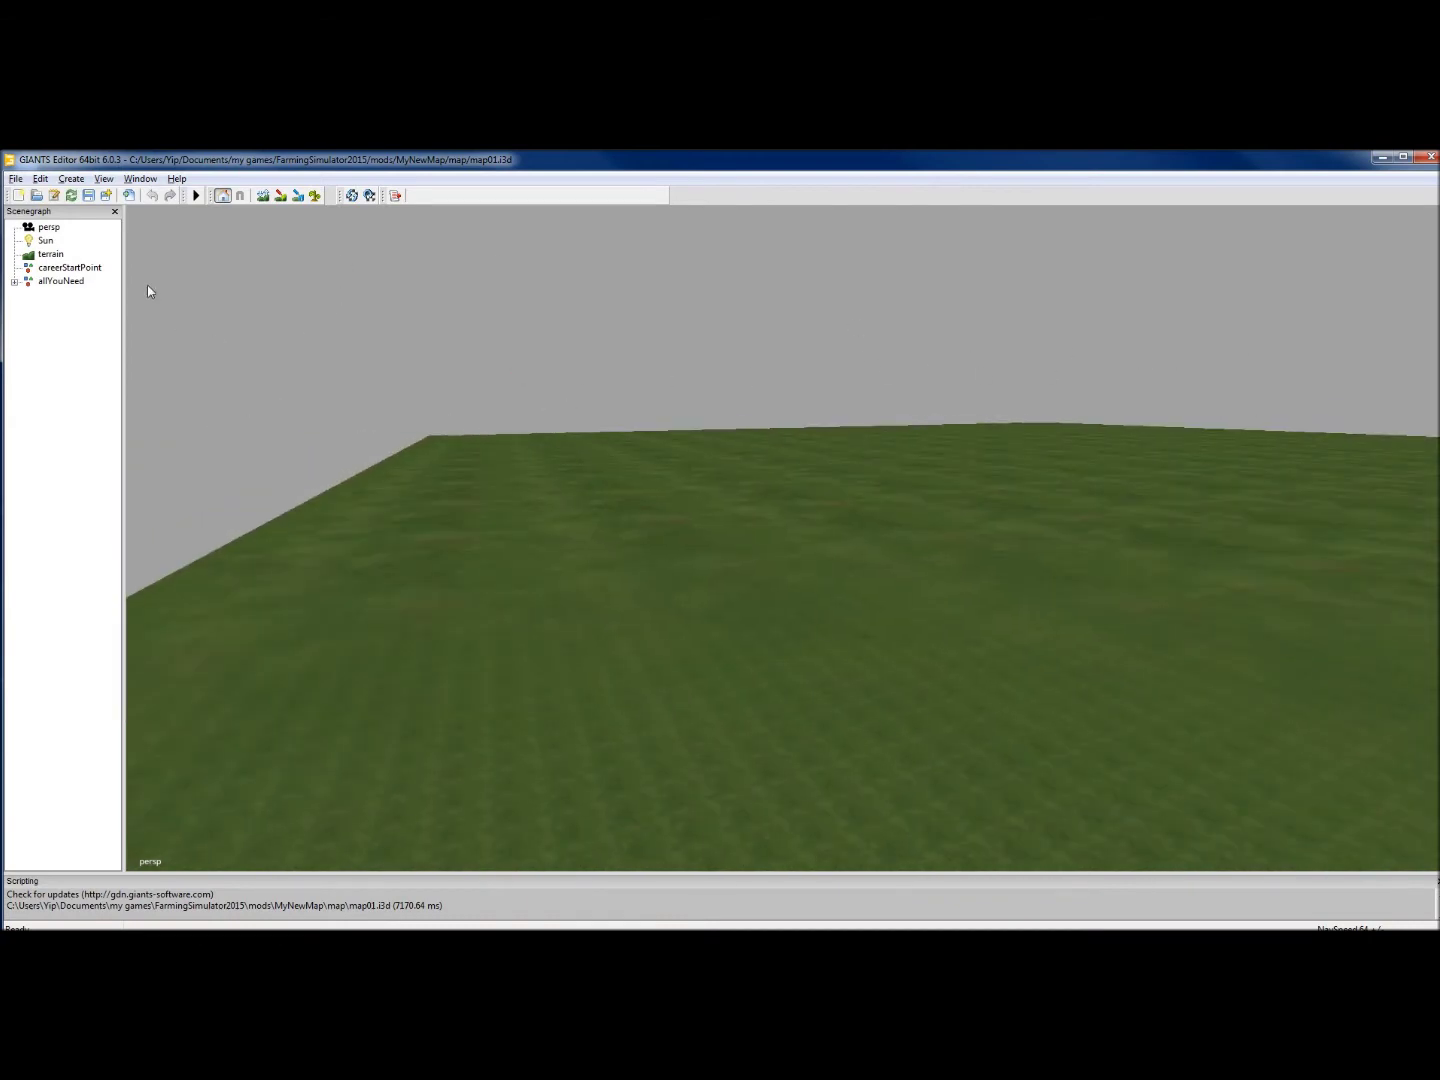
{"action": "left_click", "coordinate": [114, 211]}
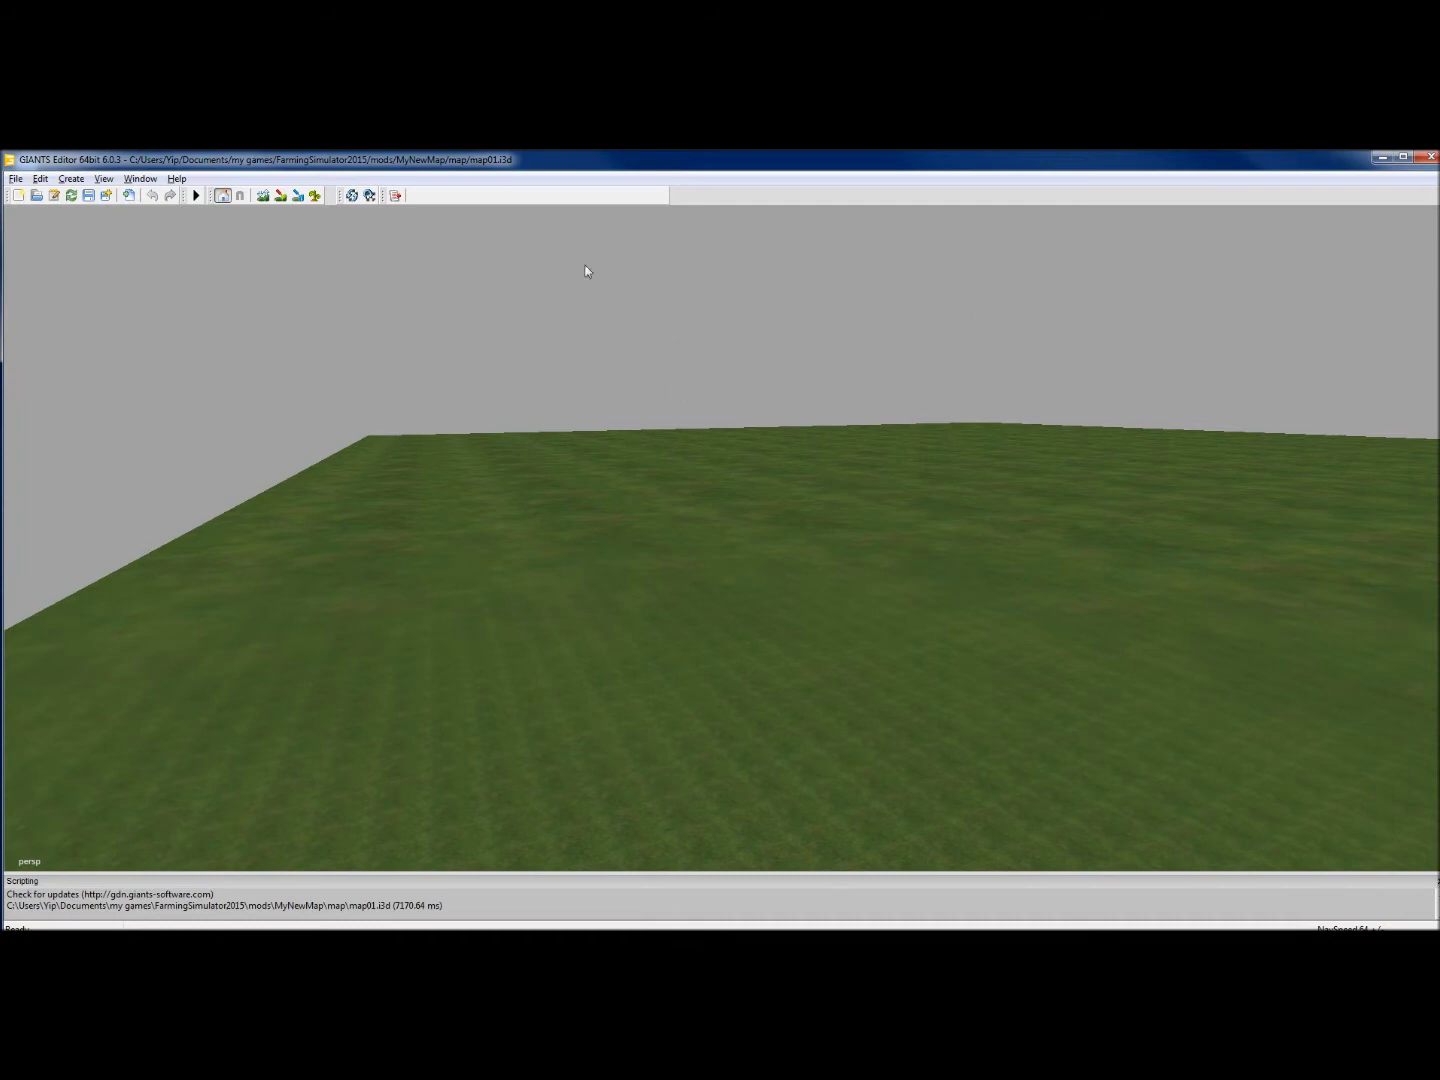
{"action": "left_click", "coordinate": [1403, 157]}
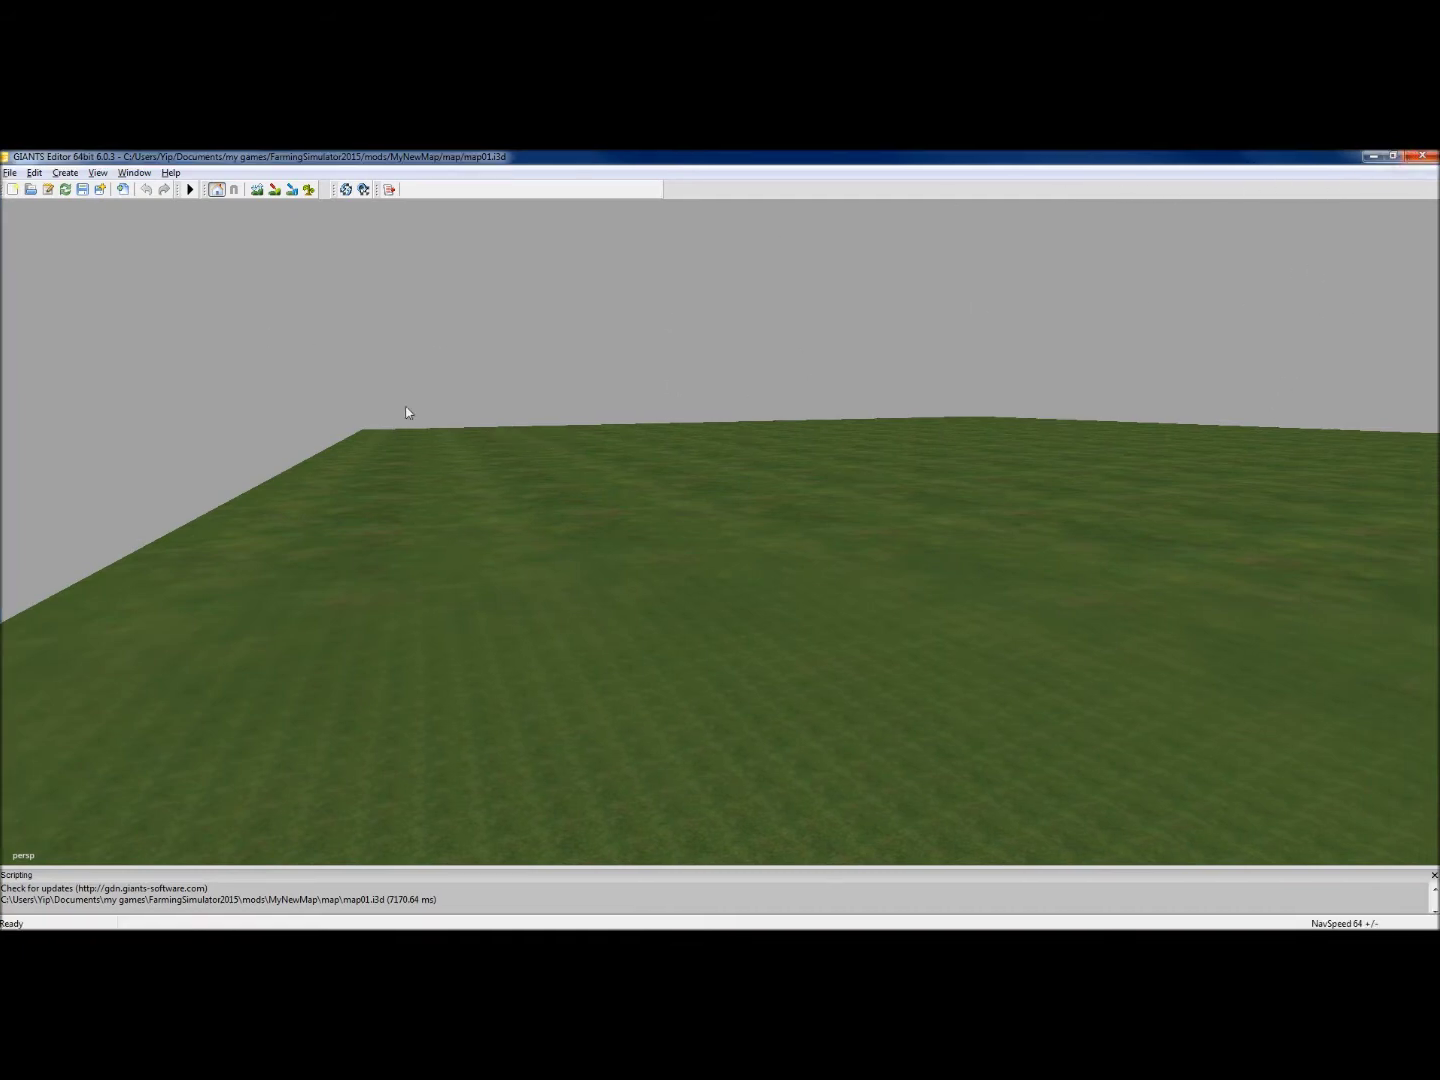
{"action": "left_click", "coordinate": [136, 175]}
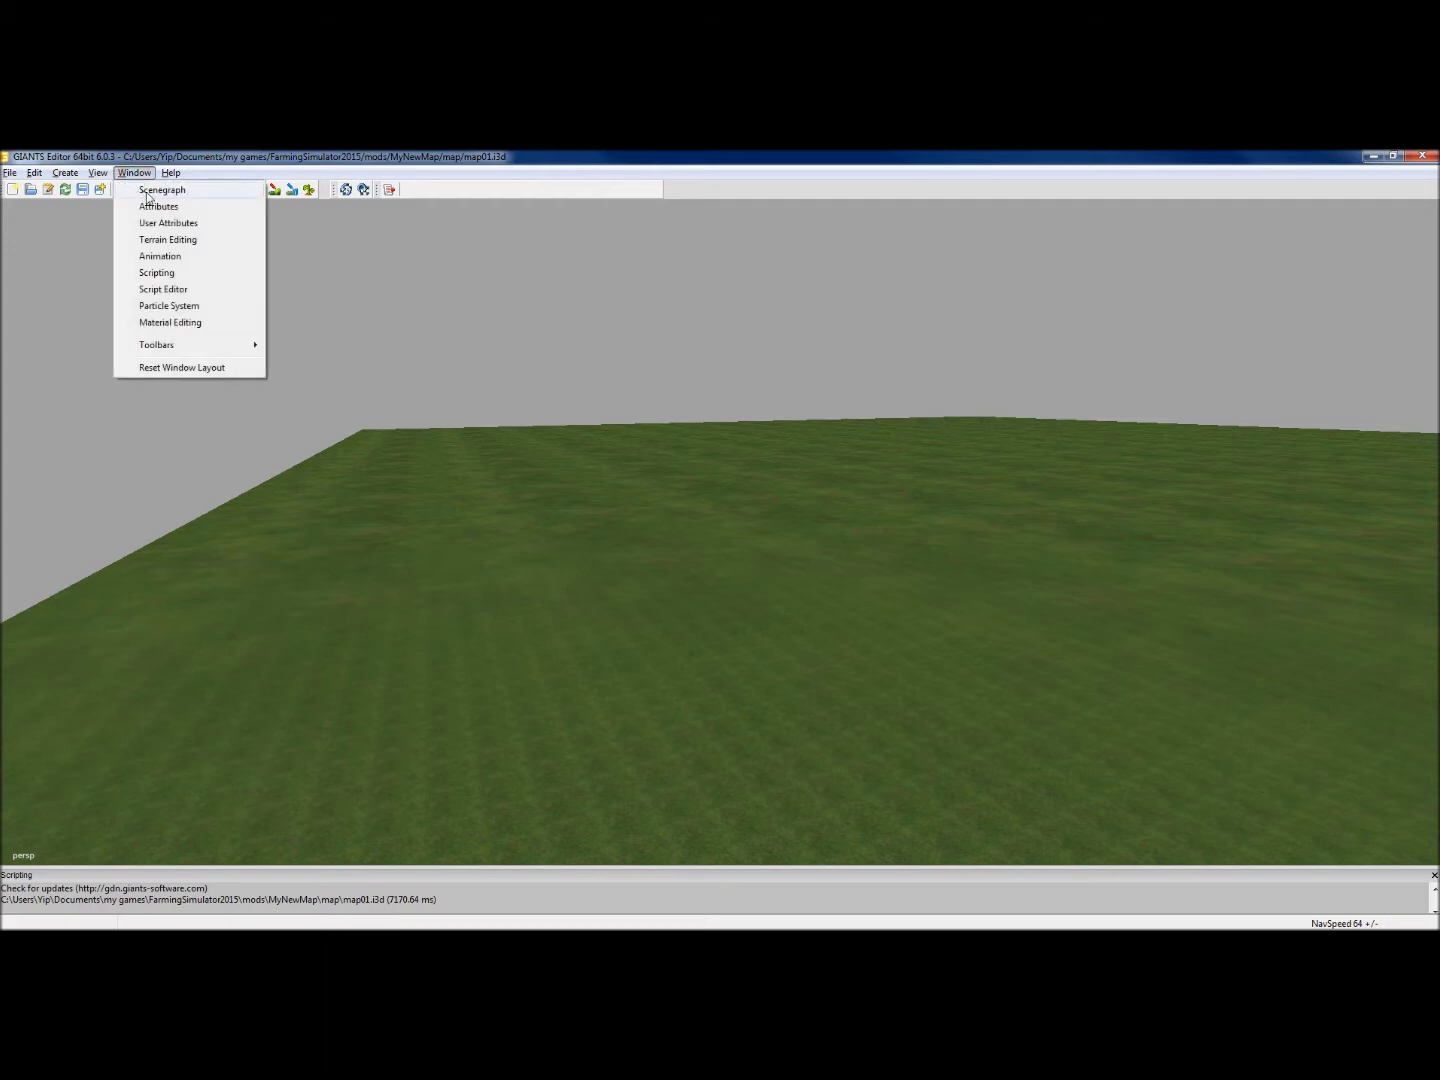
Step: Reopen the Scenegraph panel via the Window menu and make it slightly wider
{"action": "left_click", "coordinate": [150, 191]}
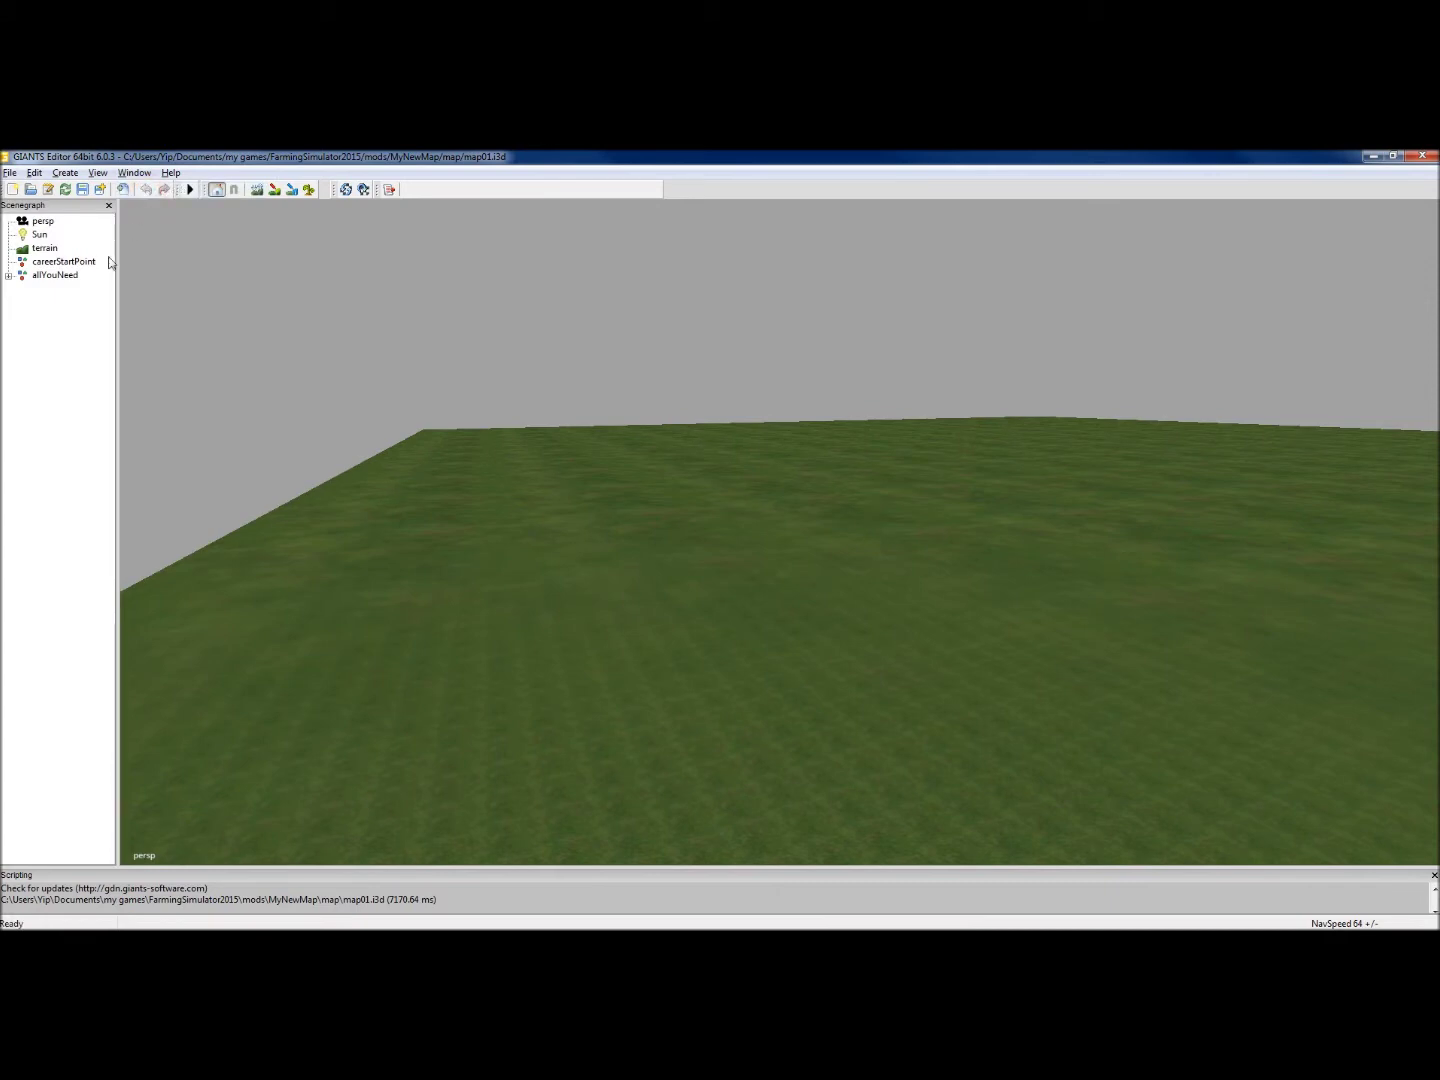
{"action": "left_click_drag", "start_coordinate": [119, 262], "coordinate": [300, 257]}
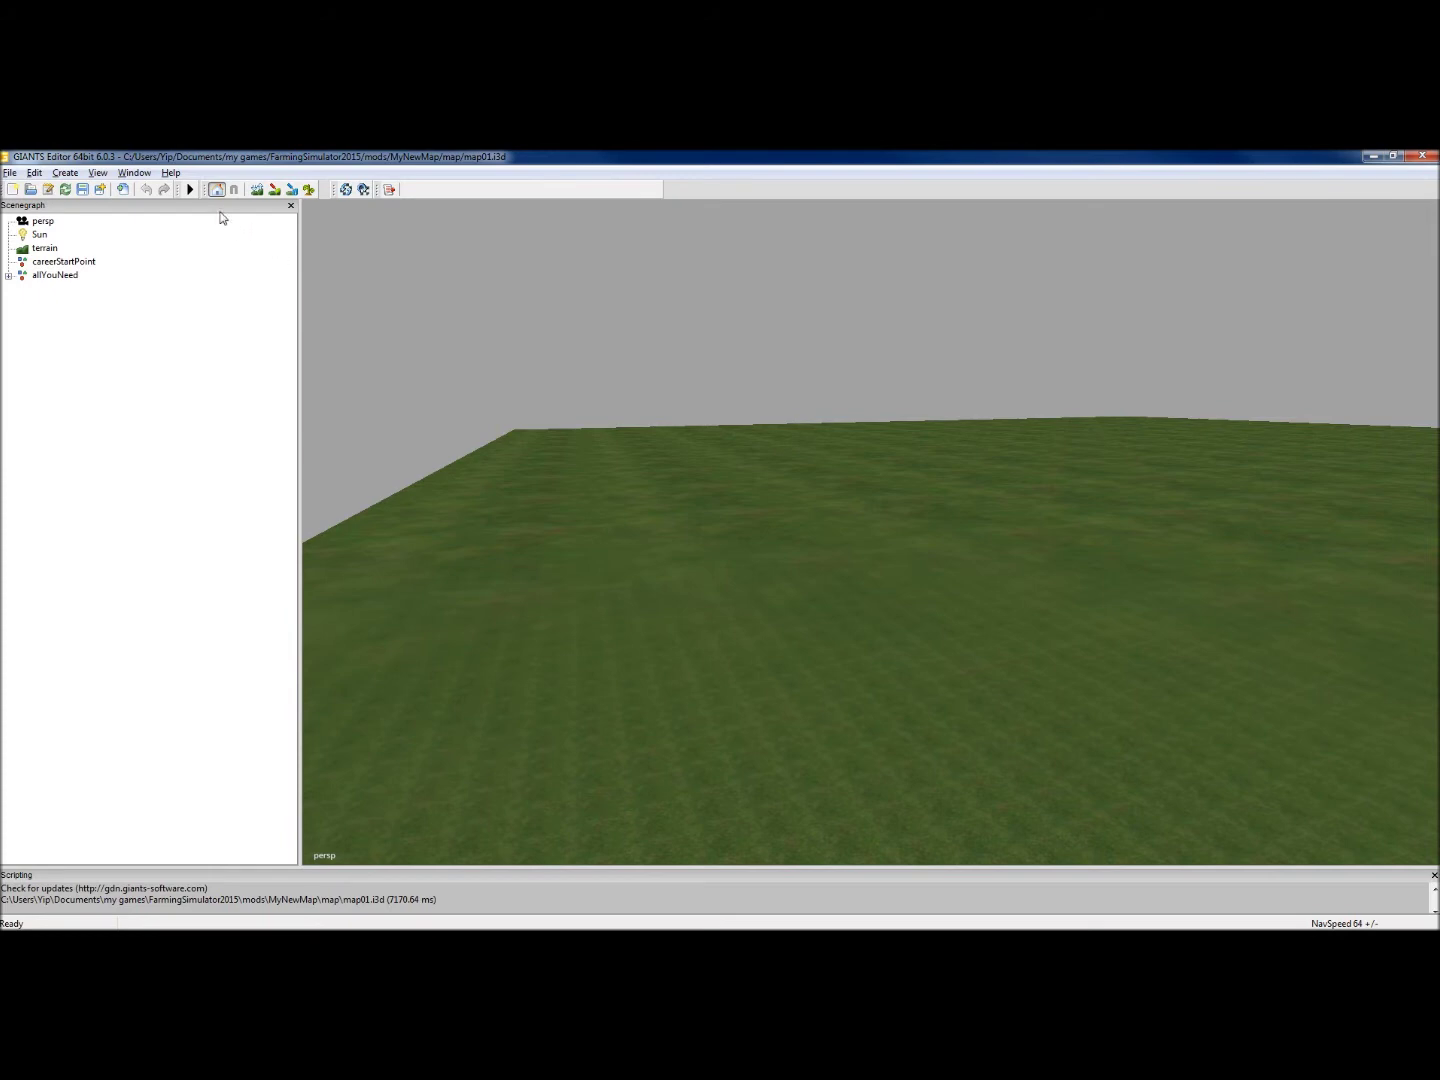
{"action": "left_click_drag", "start_coordinate": [301, 313], "coordinate": [216, 326]}
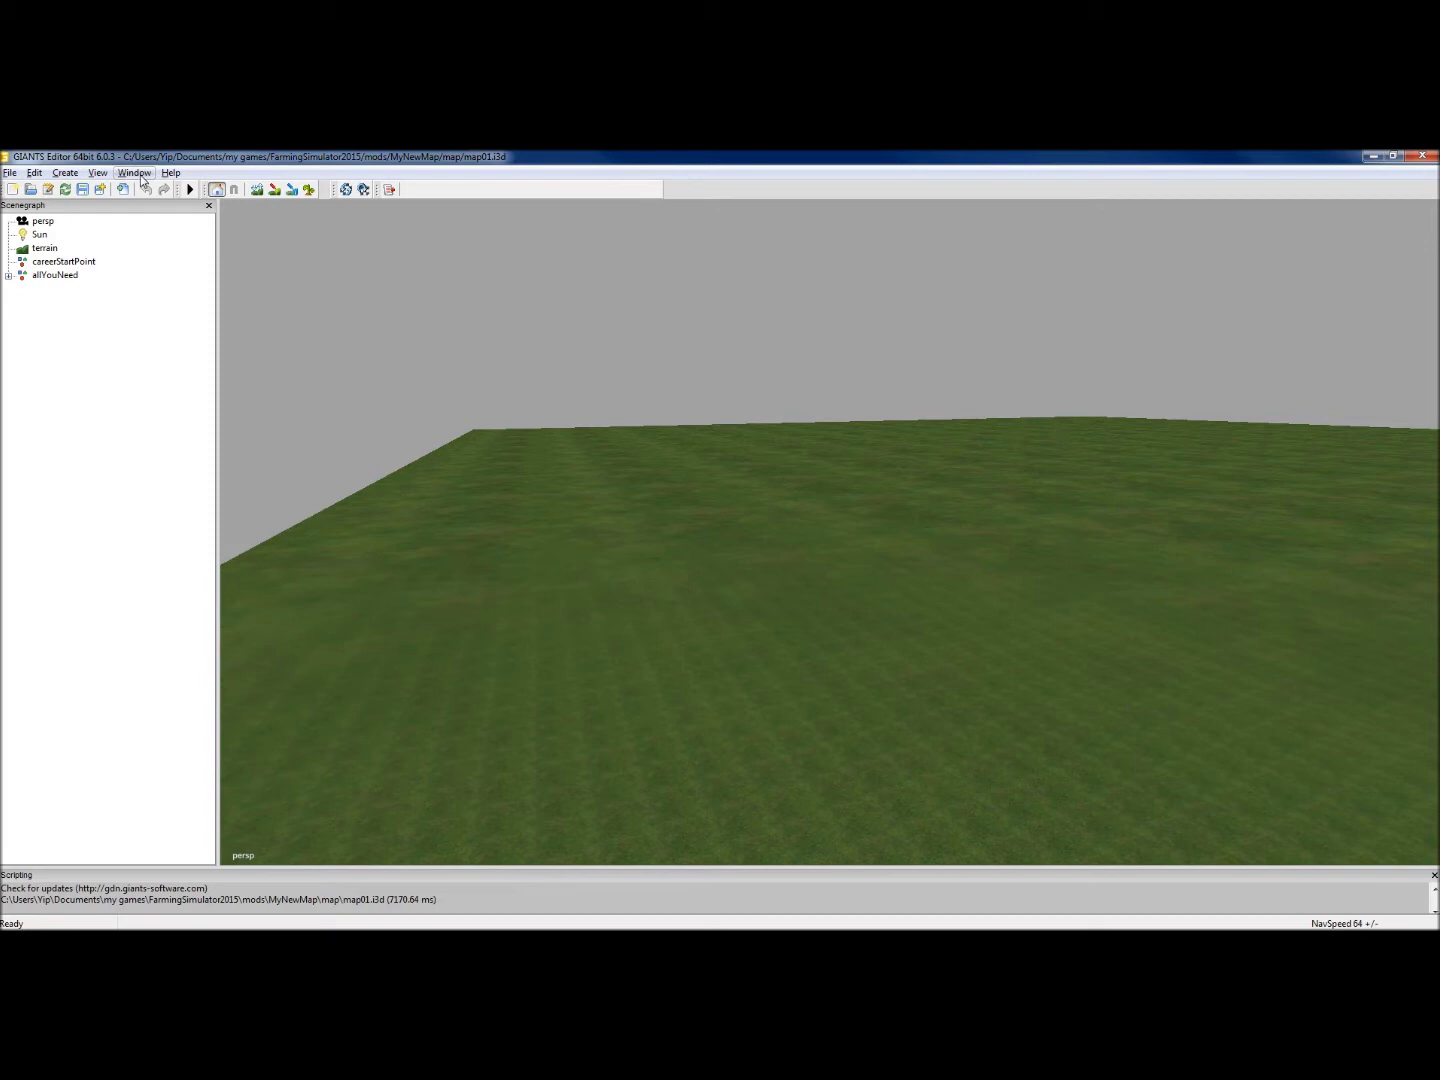
{"action": "left_click", "coordinate": [136, 173]}
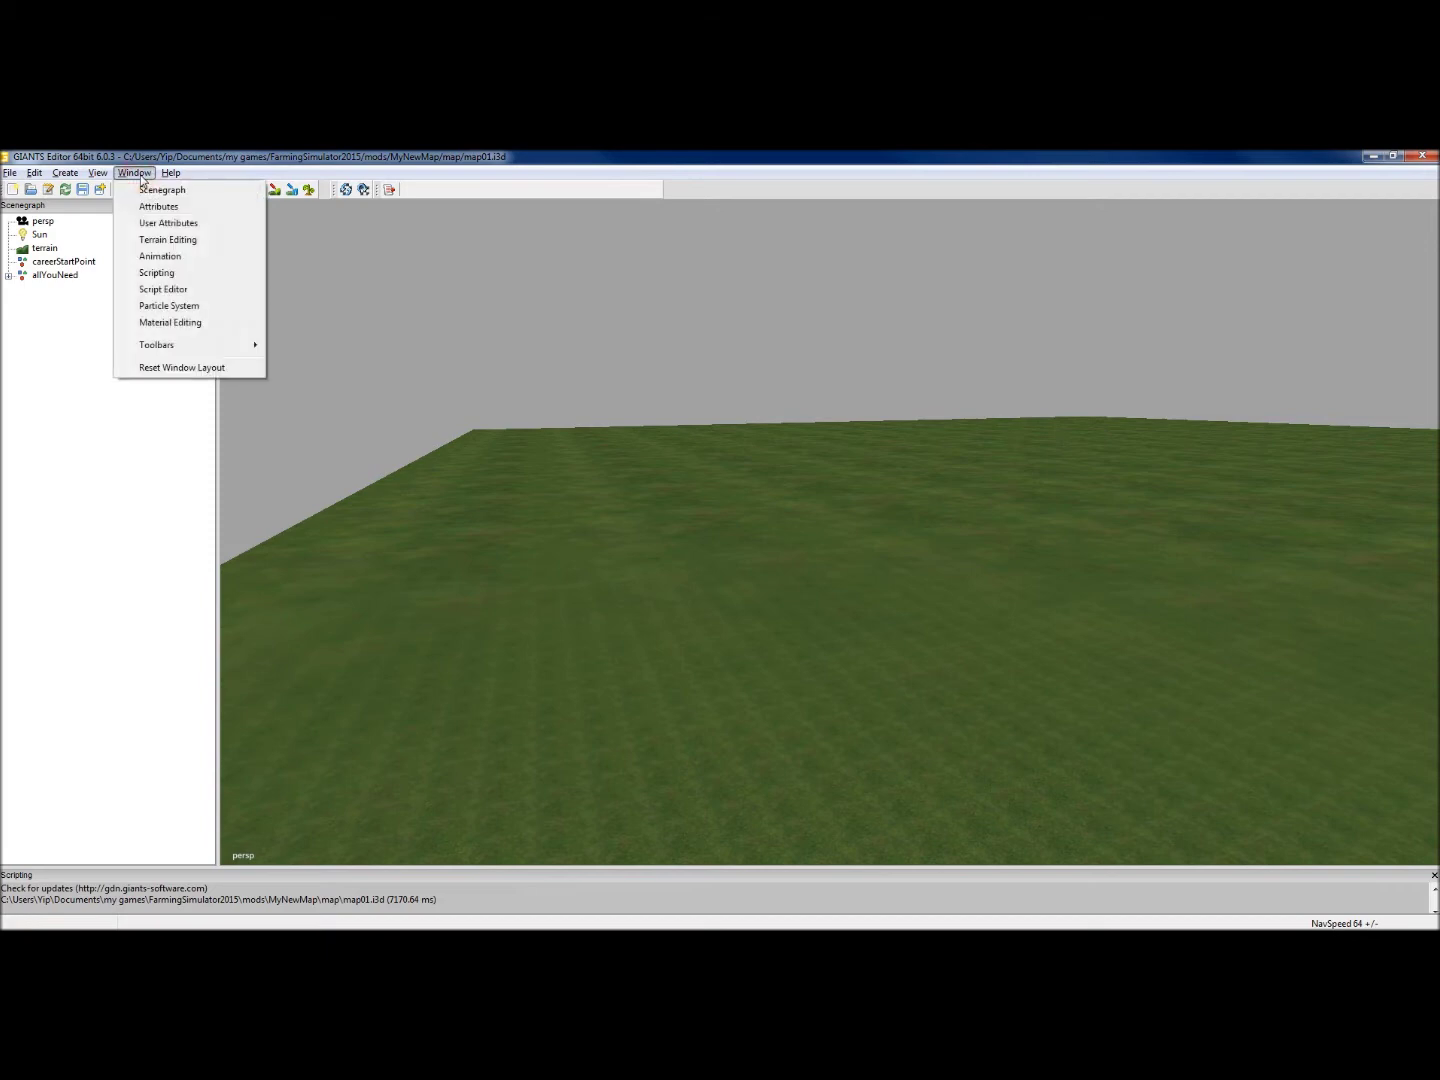
Step: Add the Terrain Editing panel, balance panel heights with Scenegraph, and expand allYouNeed
{"action": "left_click", "coordinate": [167, 240]}
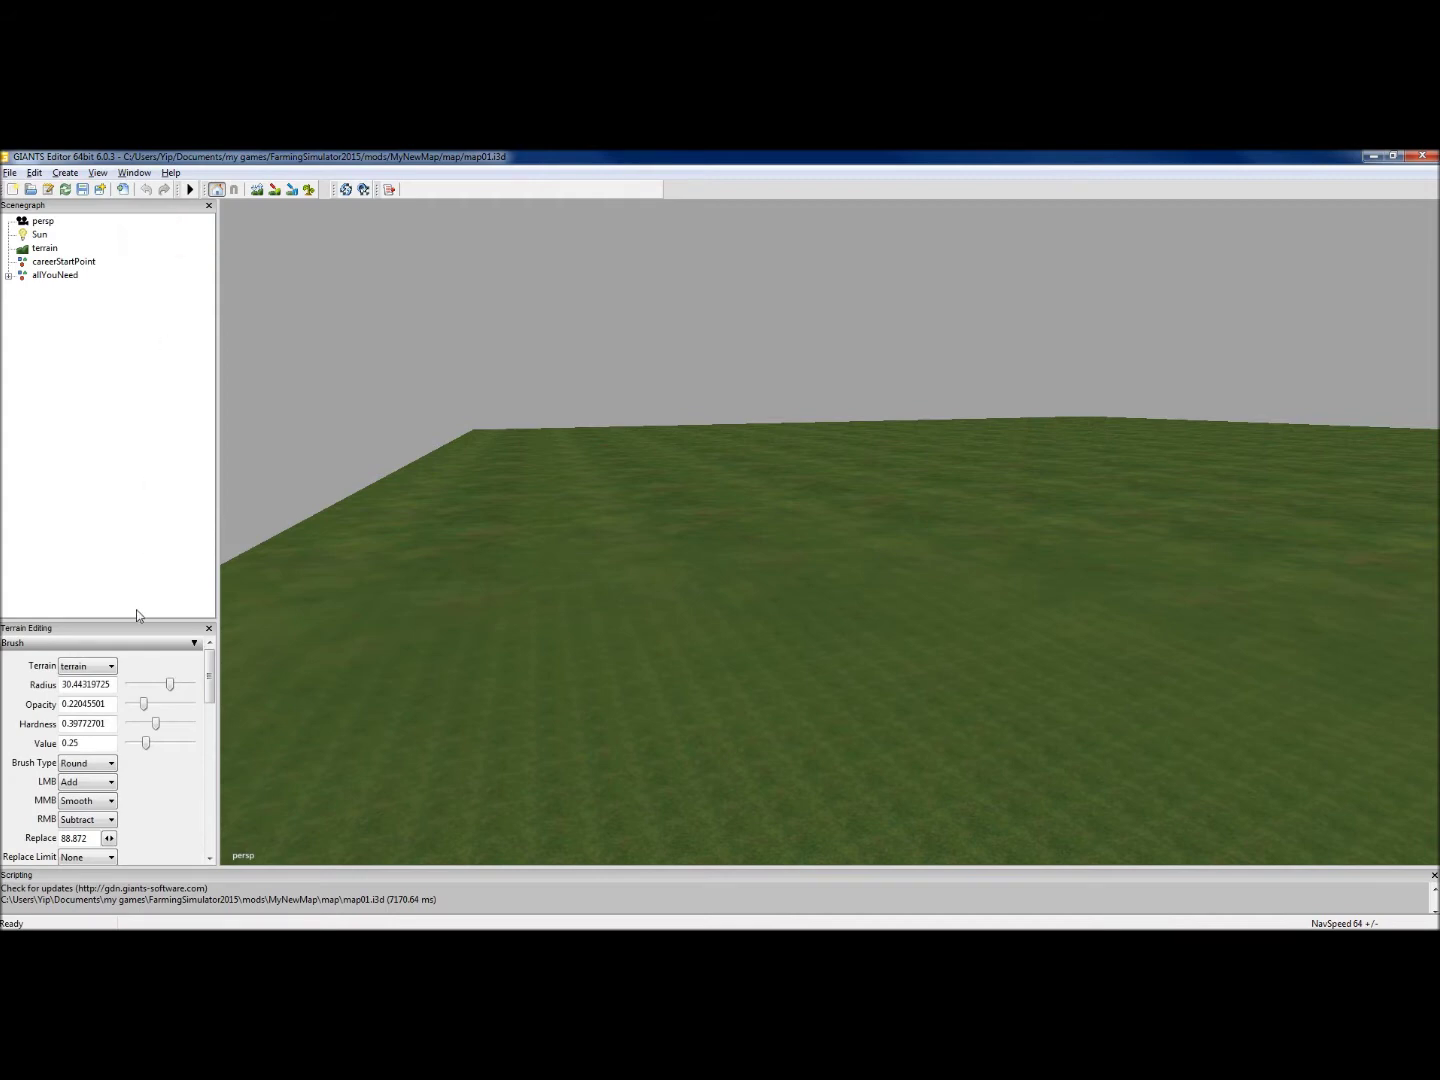
{"action": "mouse_move", "coordinate": [135, 619]}
{"action": "left_mouse_down"}
{"action": "mouse_move", "coordinate": [147, 323]}
{"action": "mouse_move", "coordinate": [131, 566]}
{"action": "mouse_move", "coordinate": [128, 303]}
{"action": "left_mouse_up"}
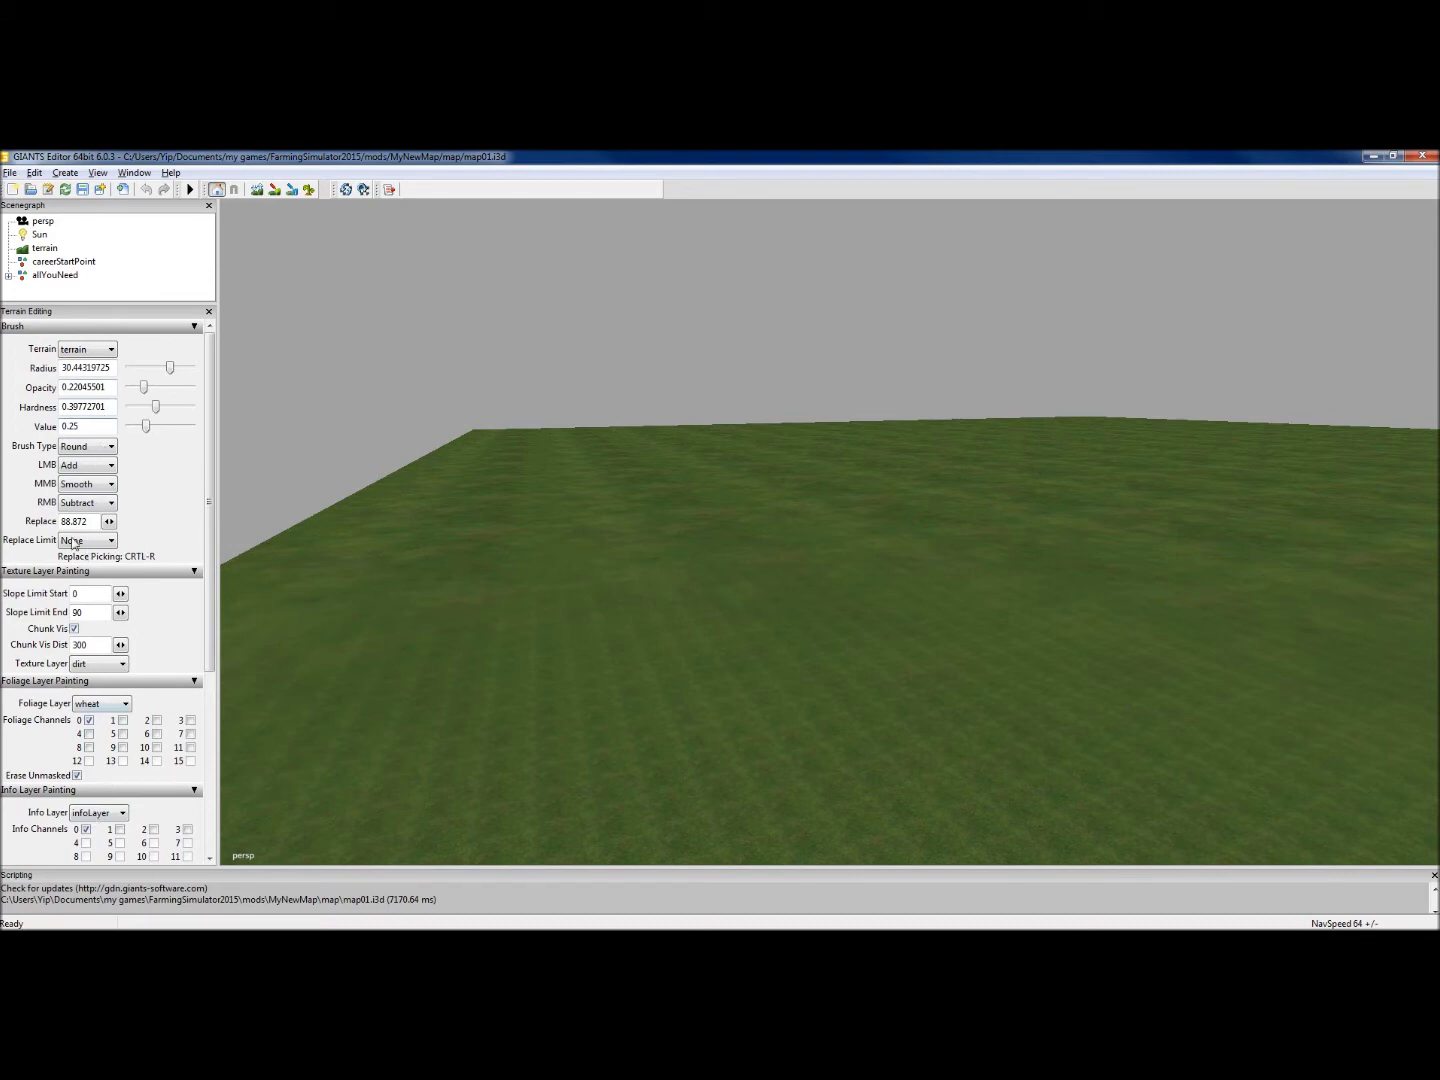
{"action": "left_click", "coordinate": [96, 302]}
{"action": "left_click_drag", "start_coordinate": [86, 455], "coordinate": [78, 530]}
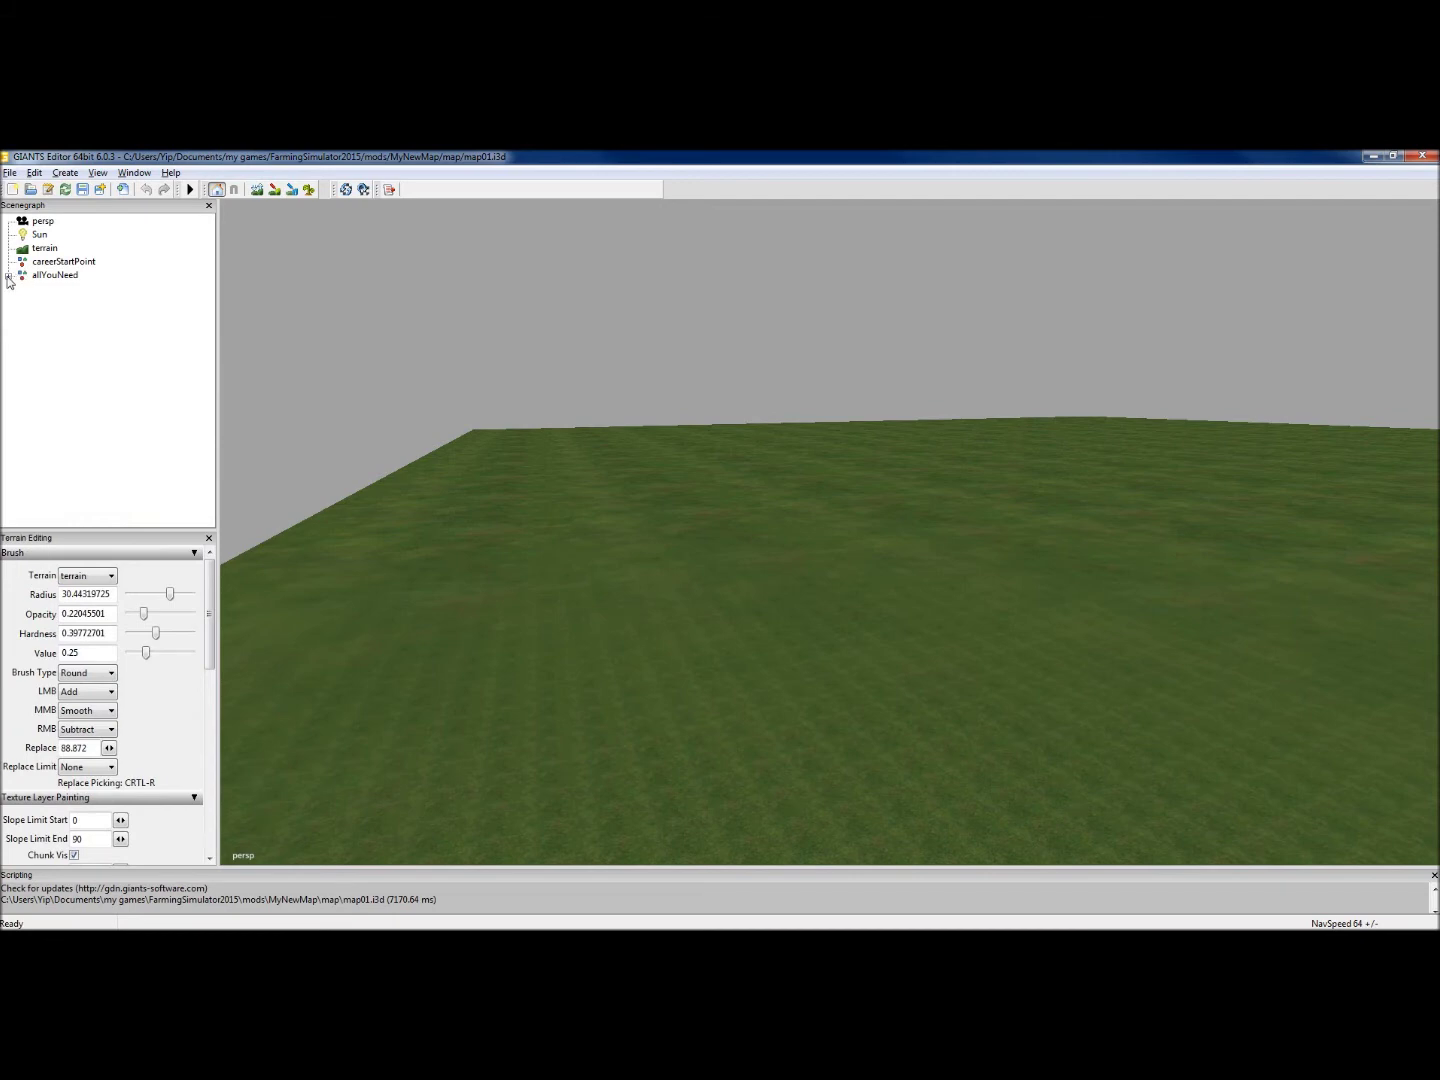
{"action": "left_click", "coordinate": [9, 275]}
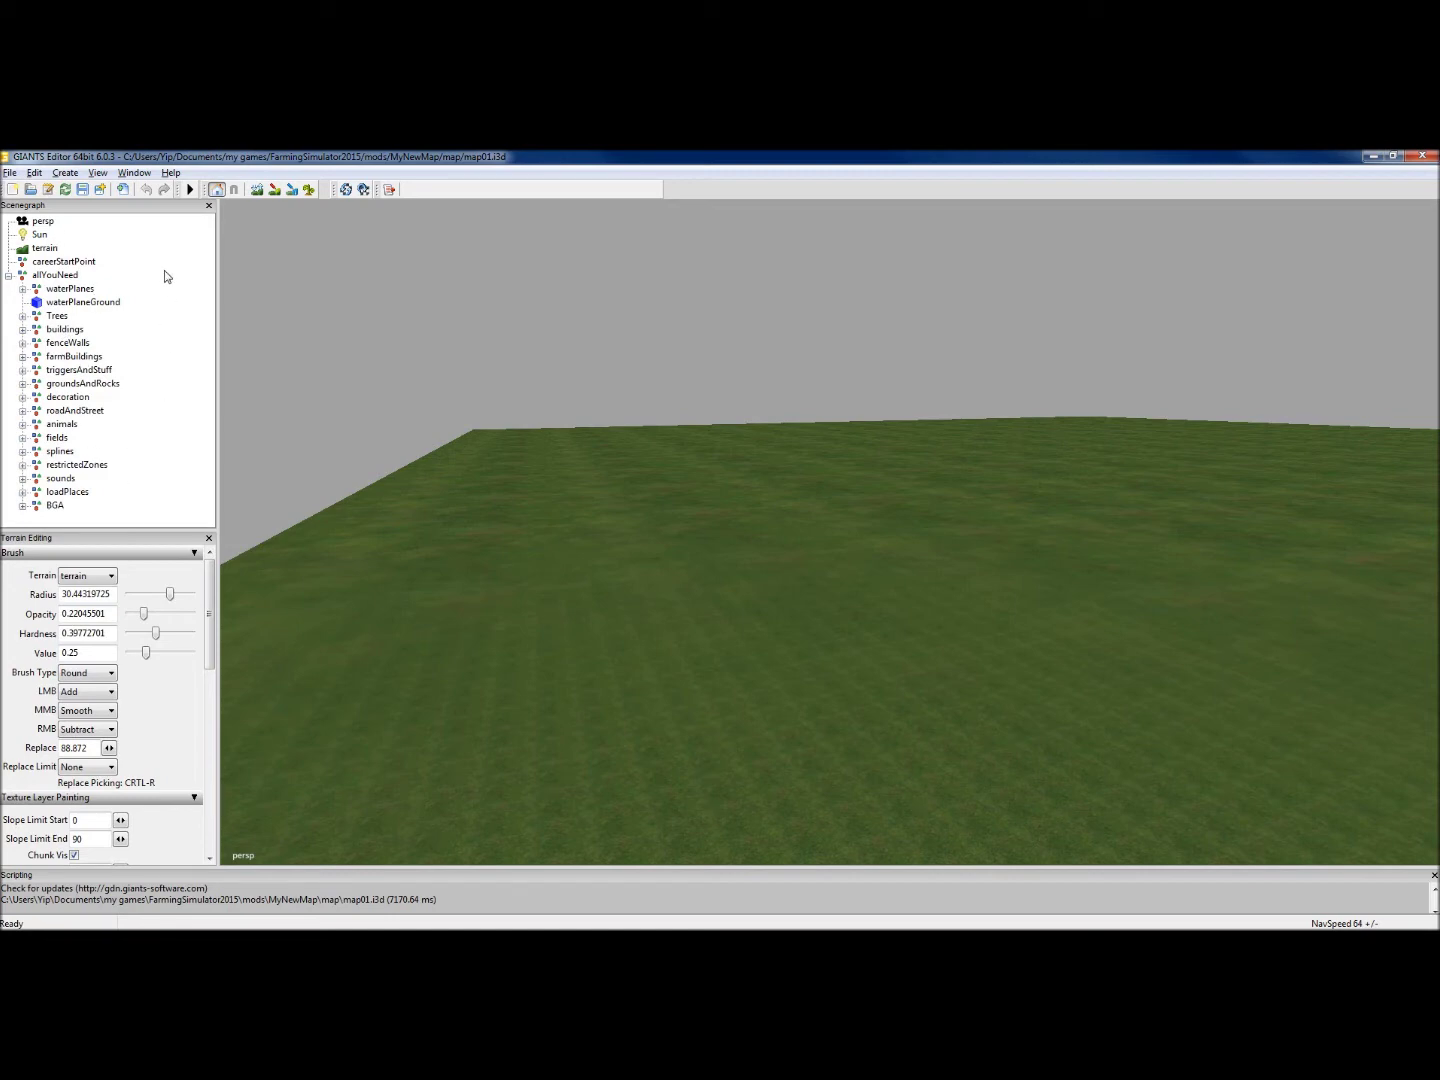
{"action": "left_click", "coordinate": [132, 174]}
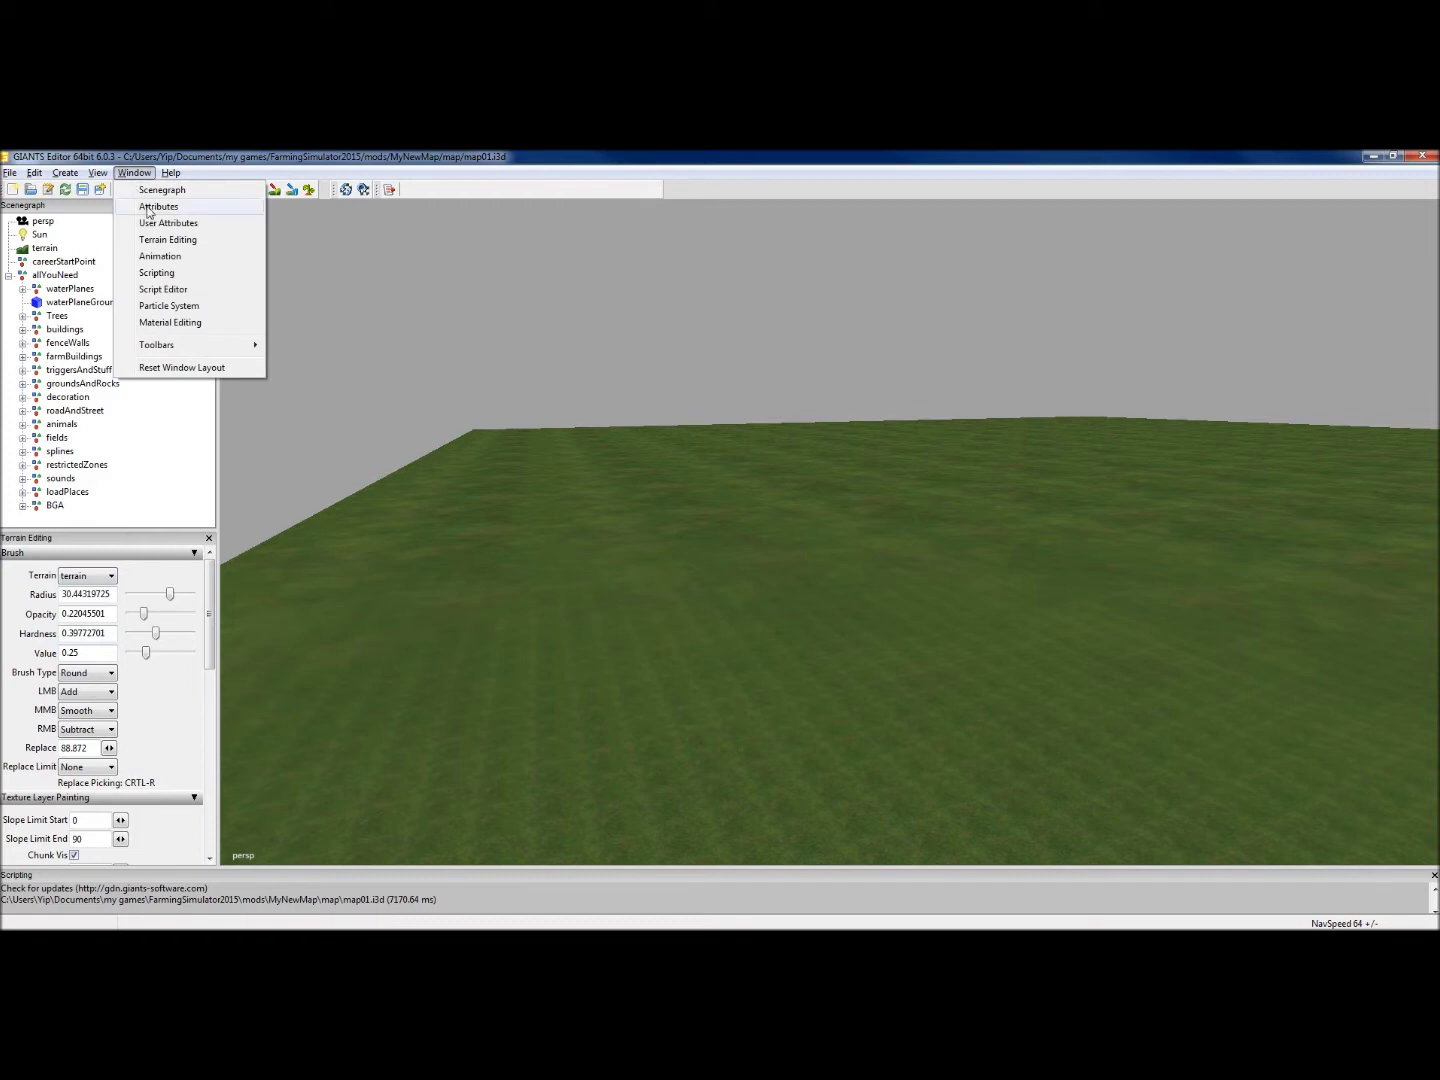
Step: Dock the Attributes panel and select spruce15m under the expanded Trees node
{"action": "left_click", "coordinate": [148, 208]}
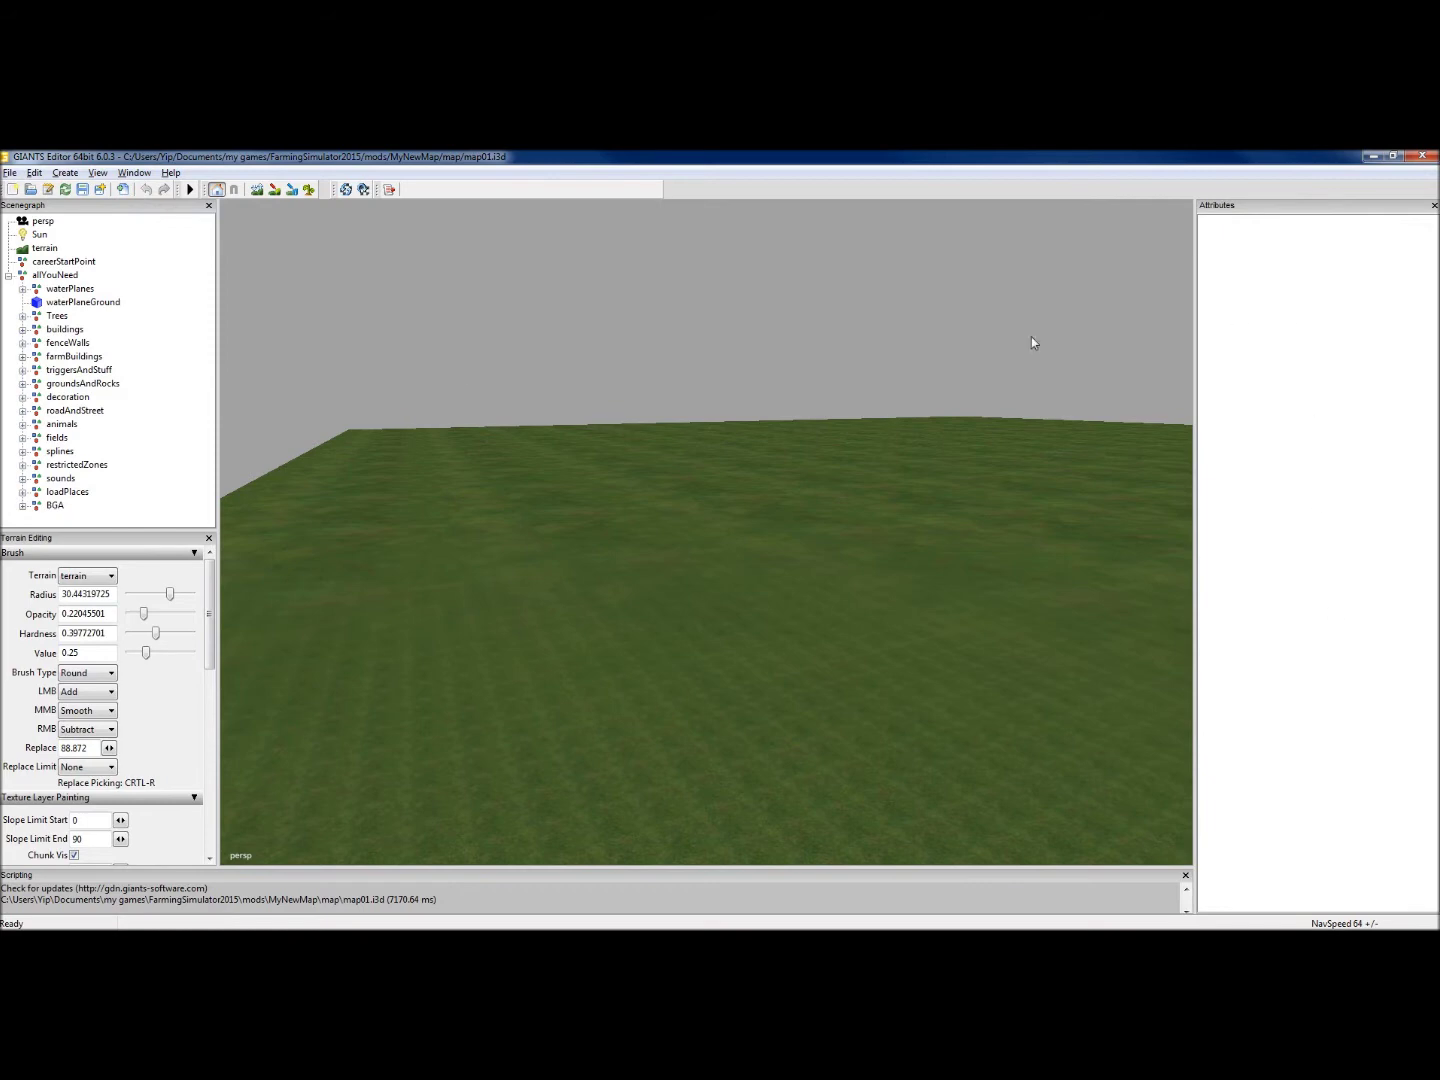
{"action": "left_click", "coordinate": [23, 317]}
{"action": "left_click", "coordinate": [78, 329]}
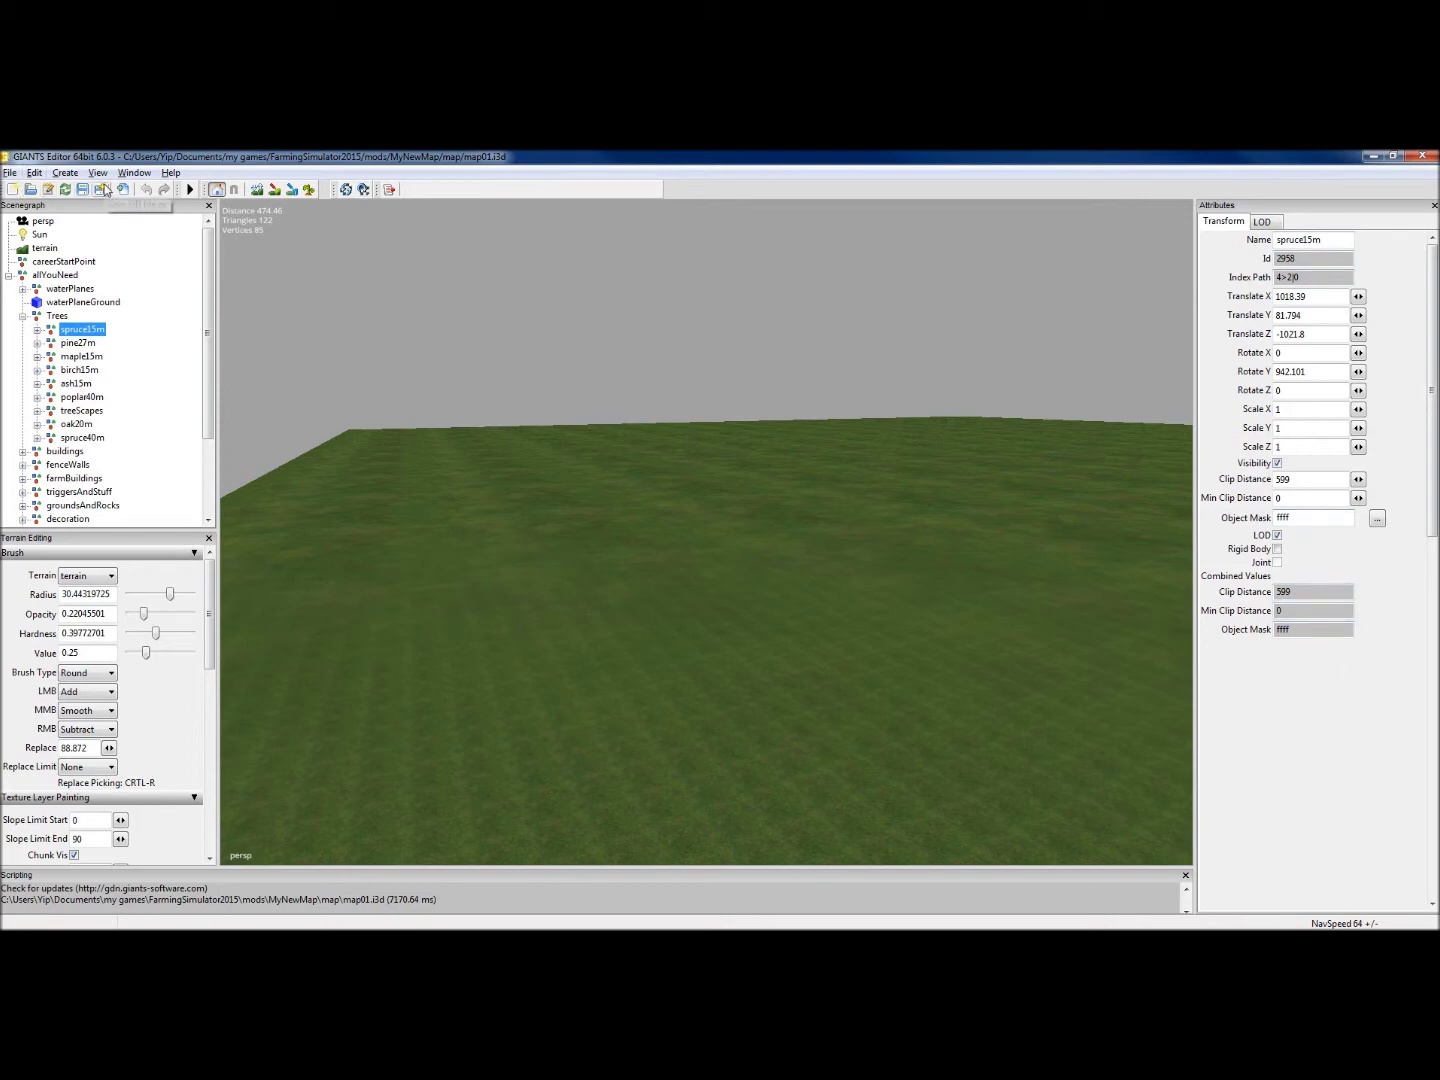
{"action": "left_click", "coordinate": [134, 174]}
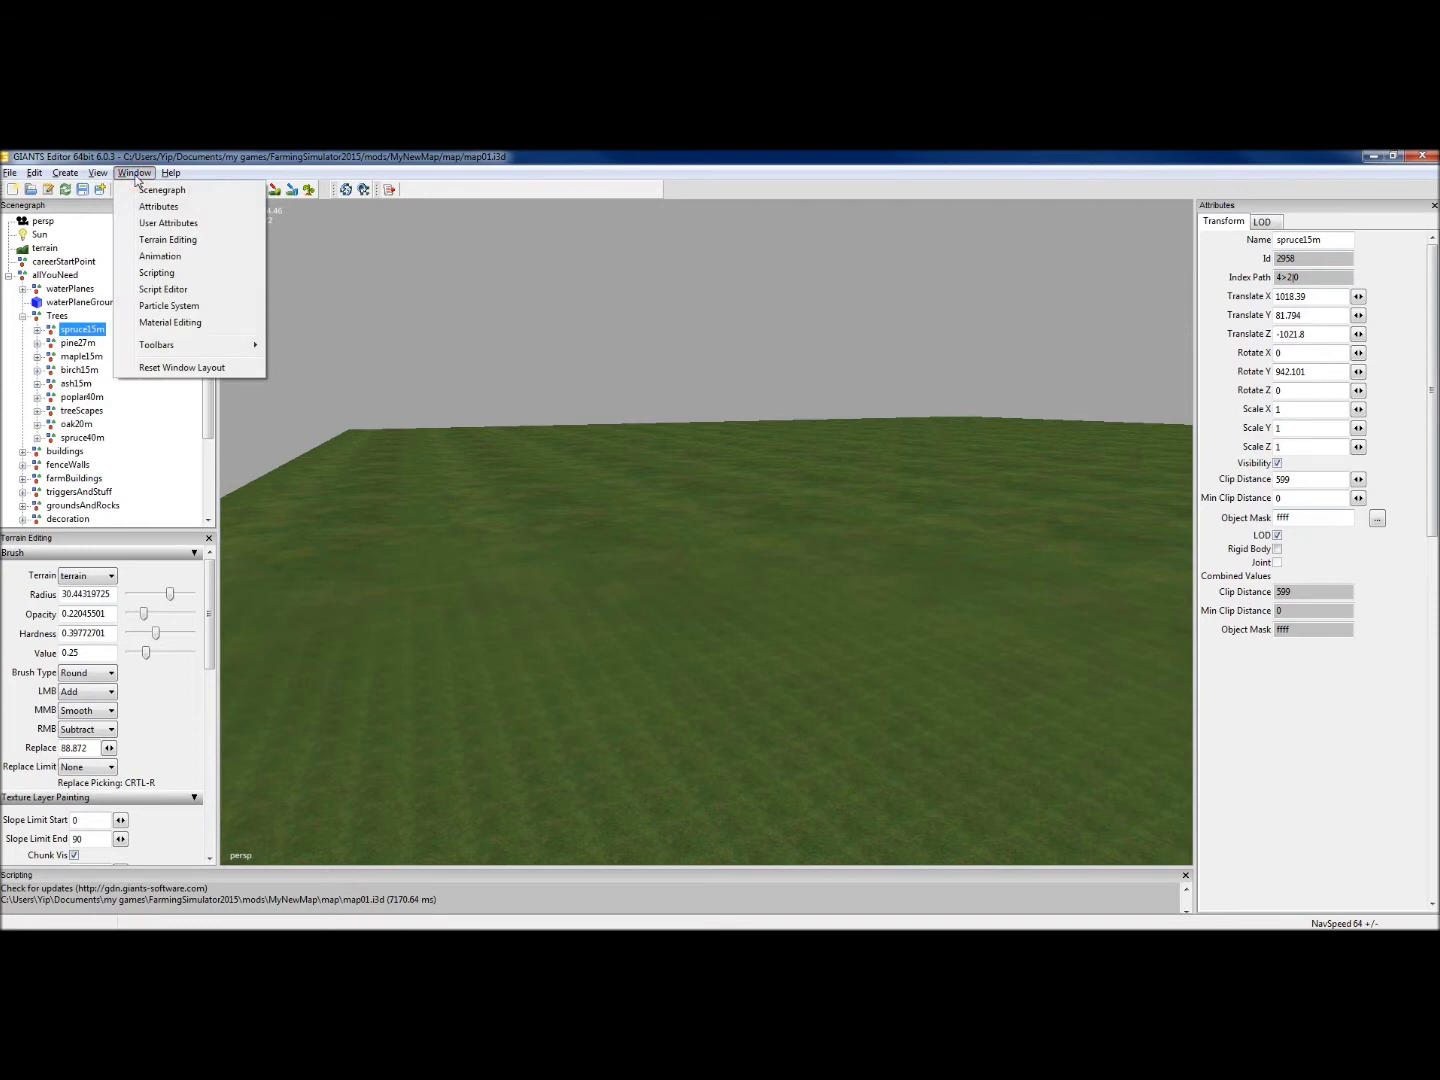
Step: Open the User Attributes panel and inspect farmSilo and farmSilo_lod0 under farmBuildings
{"action": "left_click", "coordinate": [149, 226]}
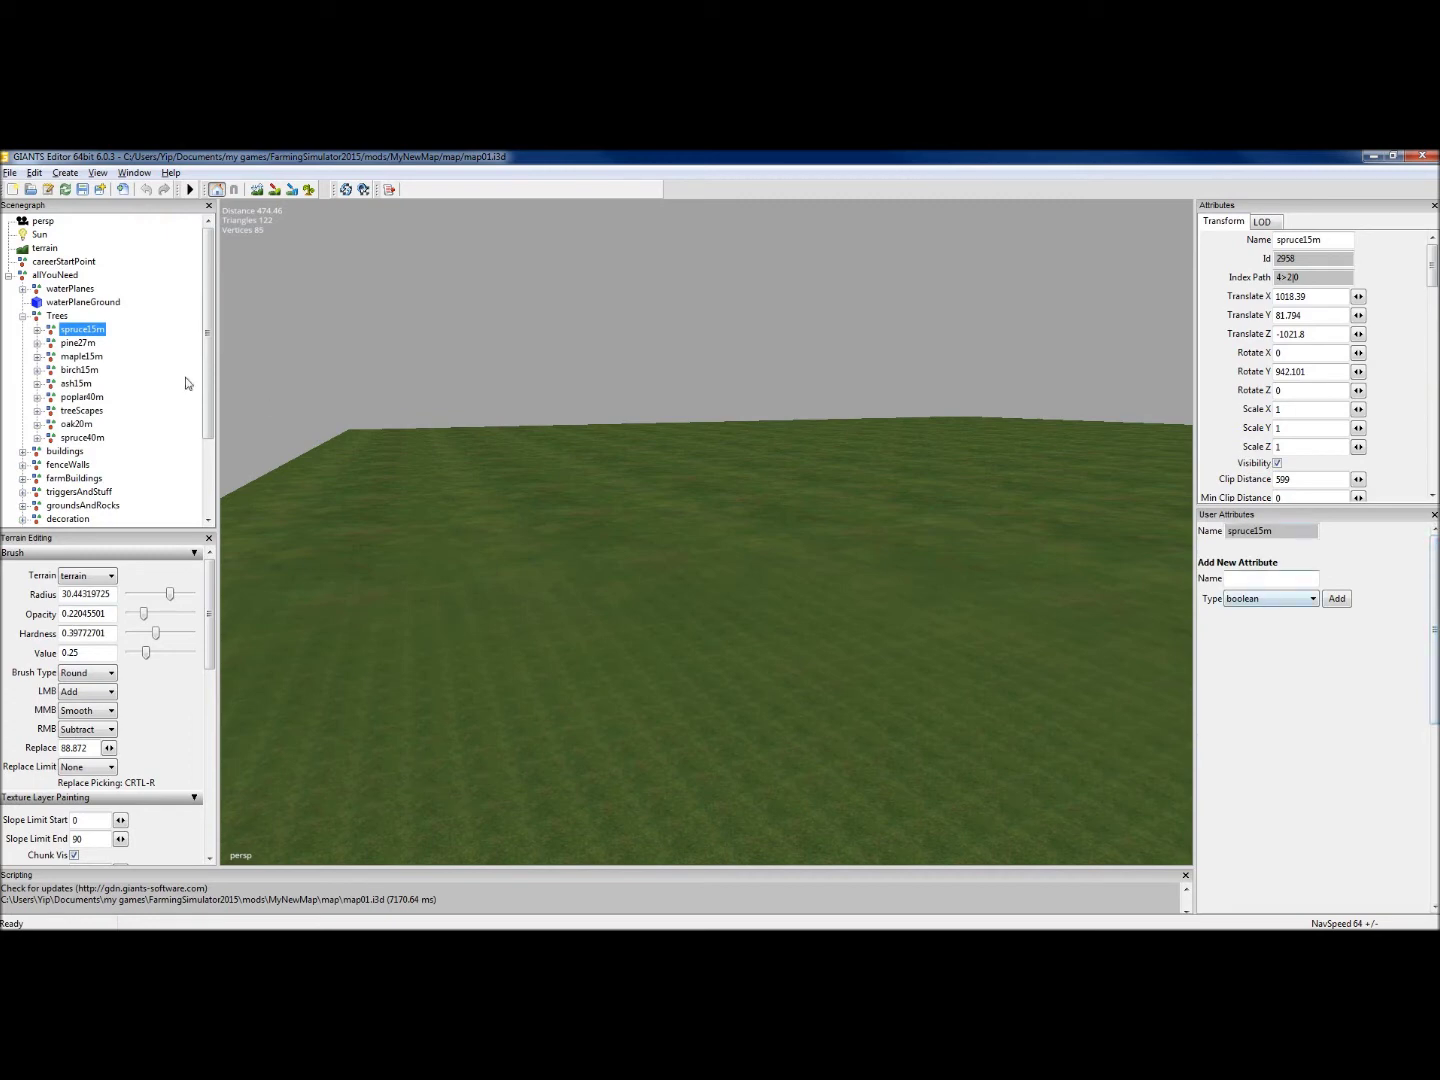
{"action": "left_click", "coordinate": [23, 478]}
{"action": "left_click", "coordinate": [76, 478]}
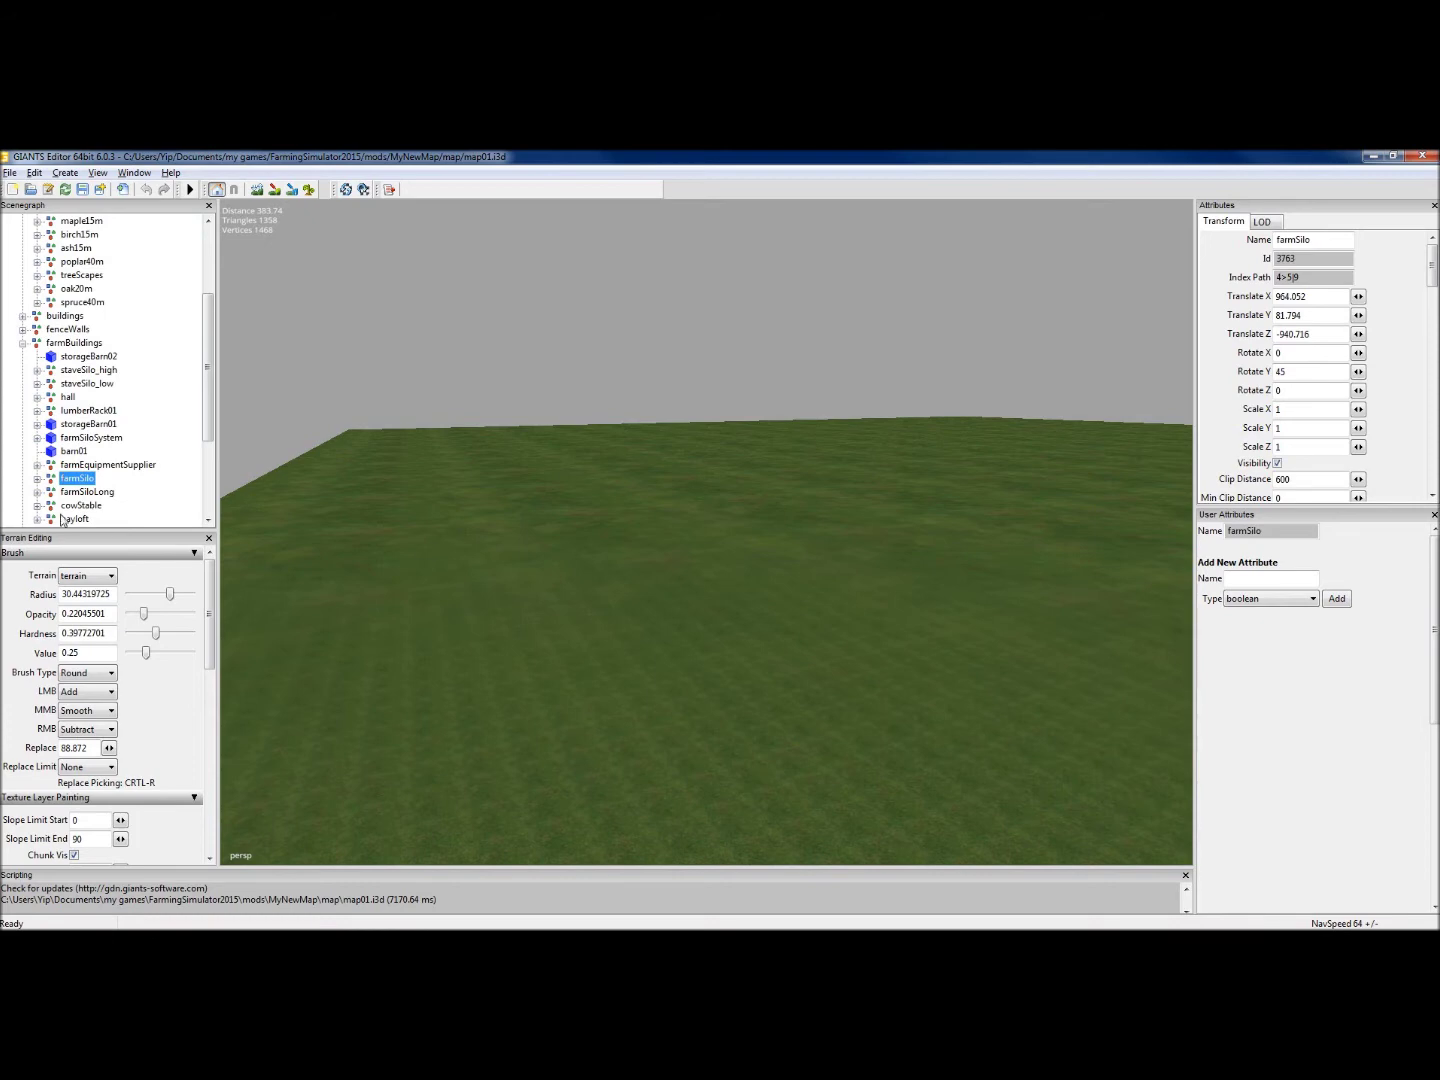
{"action": "left_click", "coordinate": [37, 479]}
{"action": "left_click", "coordinate": [80, 491]}
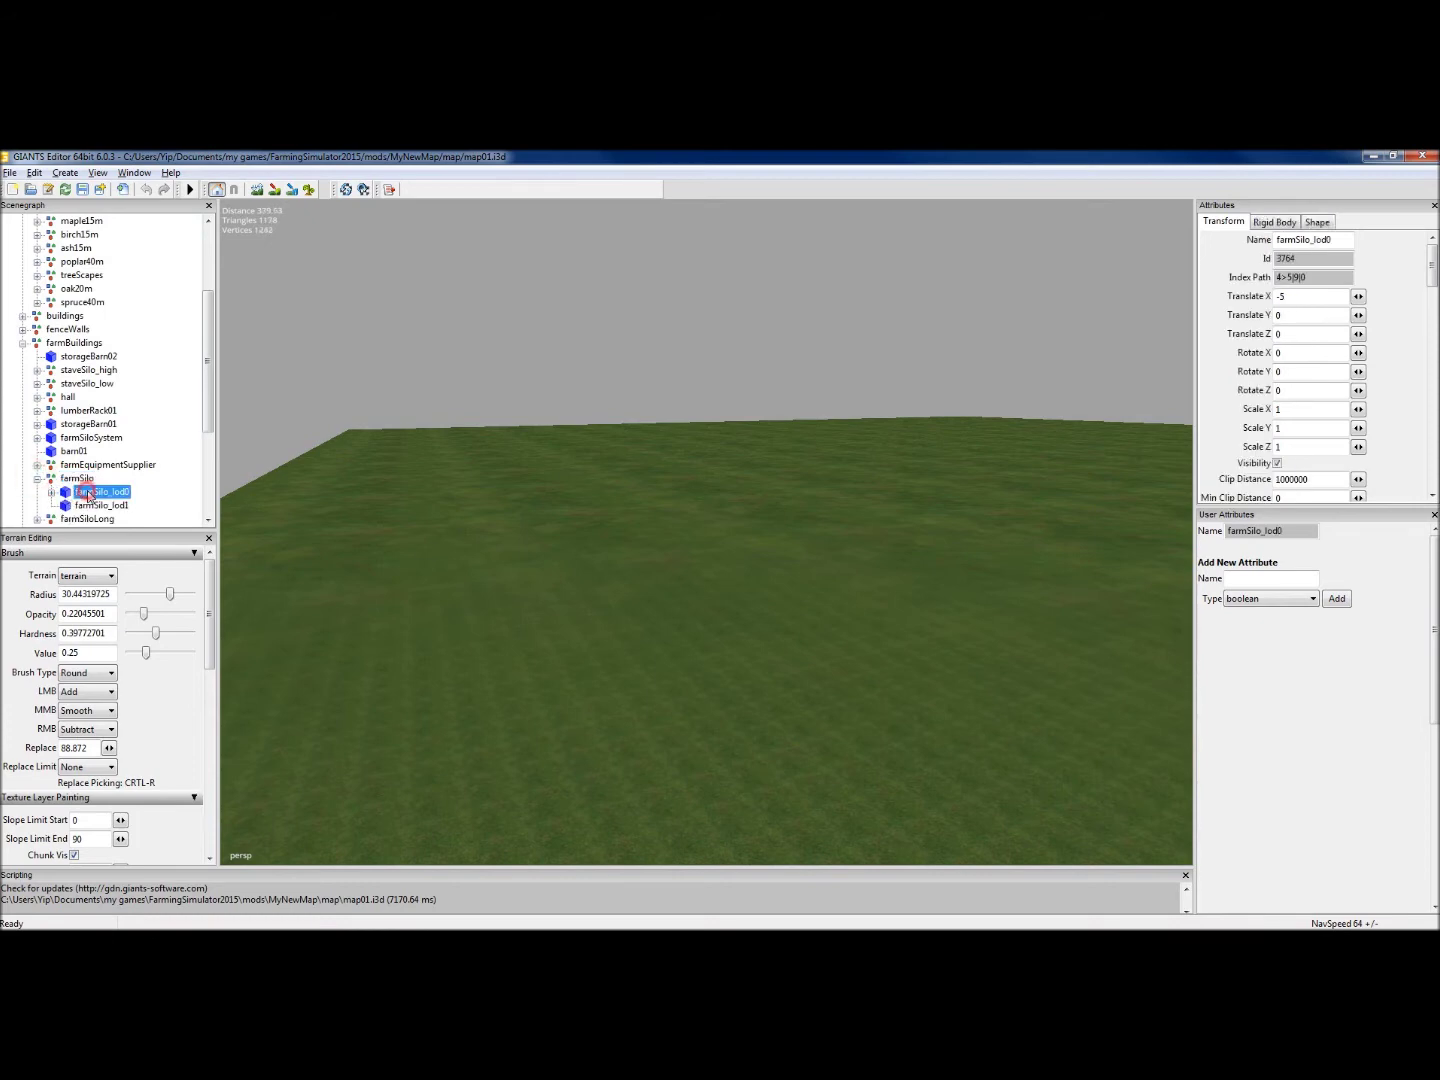
{"action": "left_click", "coordinate": [37, 478]}
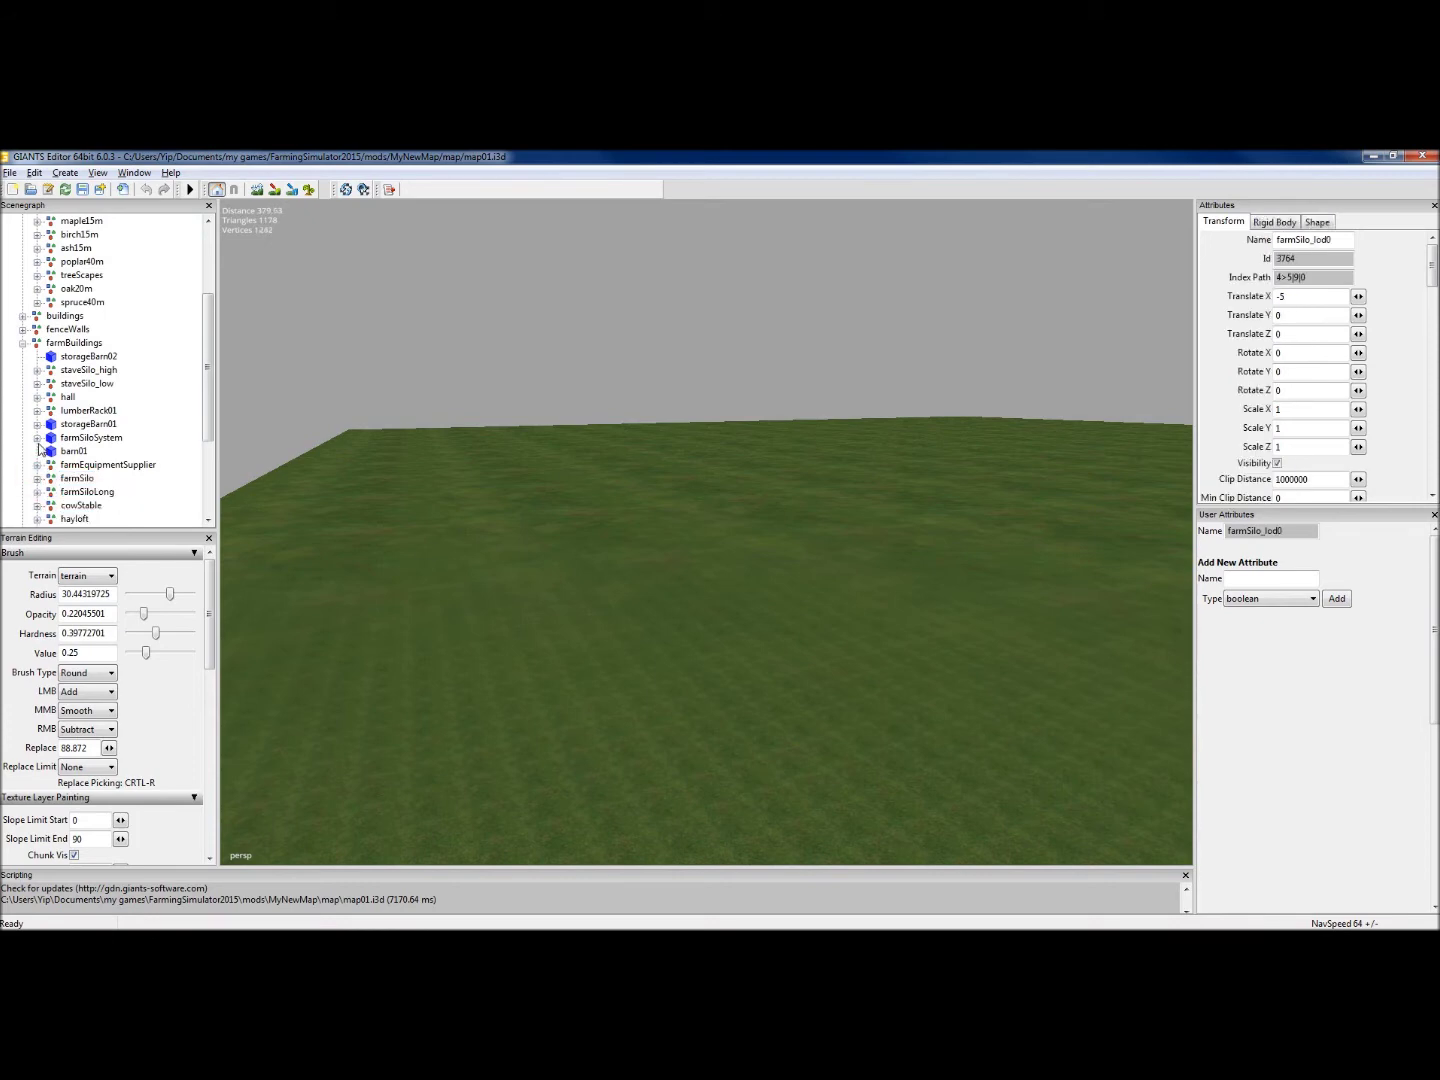
Step: Select potatoHeap under storageBarn01 and step through fillType potato, moveMaxAmount and onCreate
{"action": "left_click", "coordinate": [37, 424]}
{"action": "left_click", "coordinate": [87, 425]}
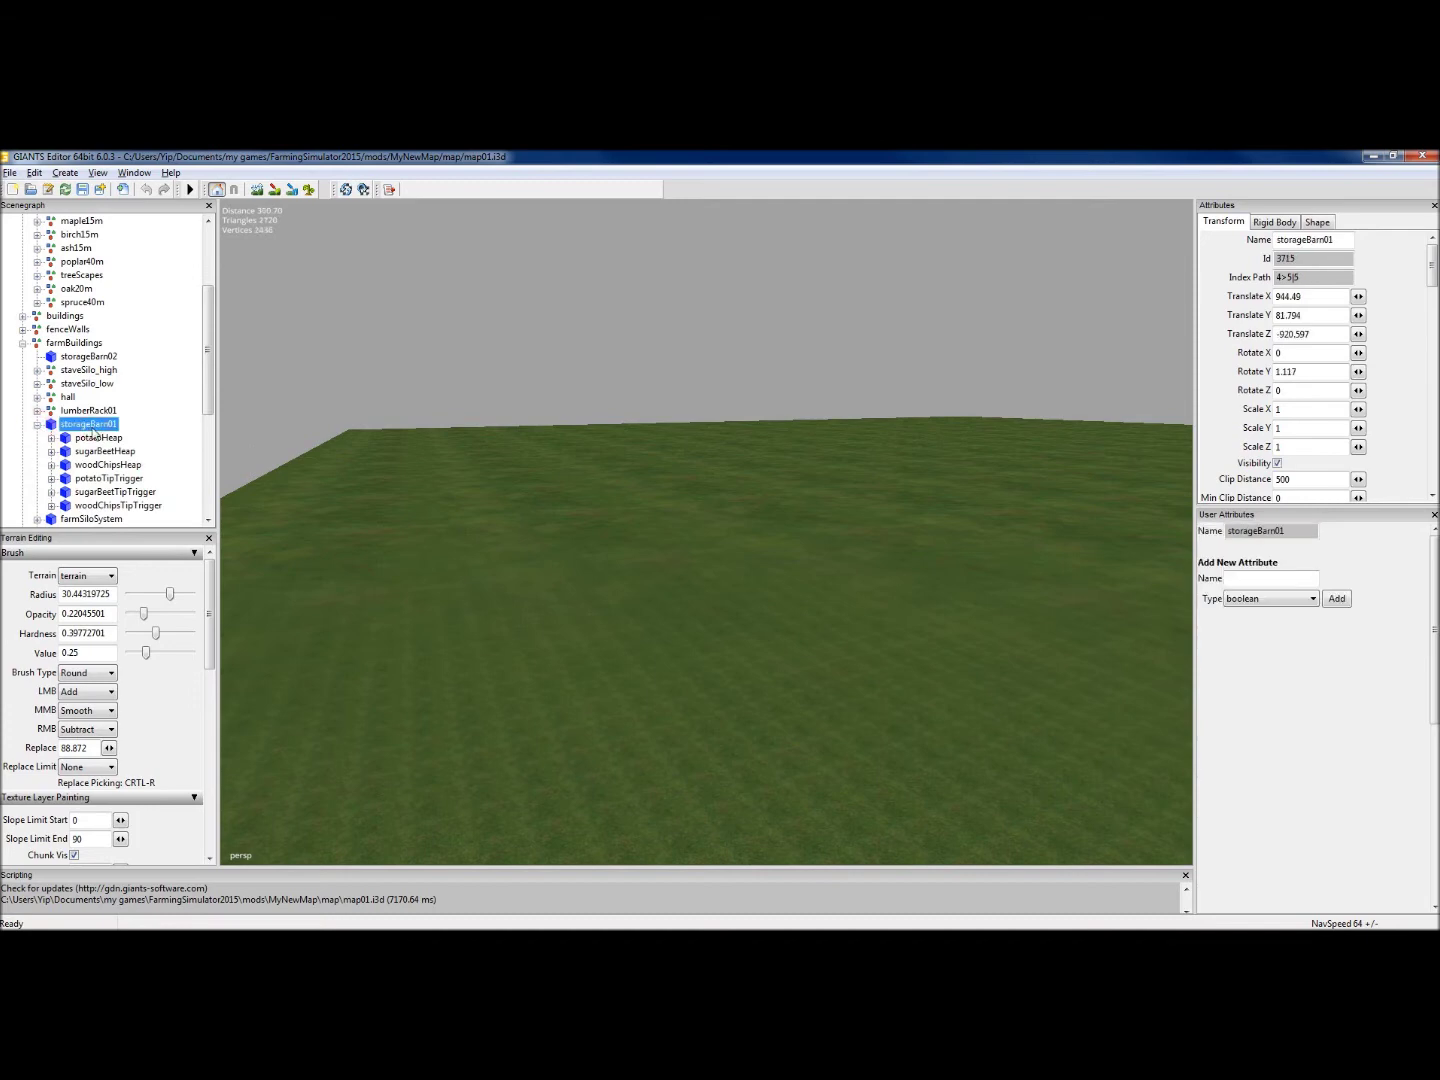
{"action": "left_click", "coordinate": [88, 438]}
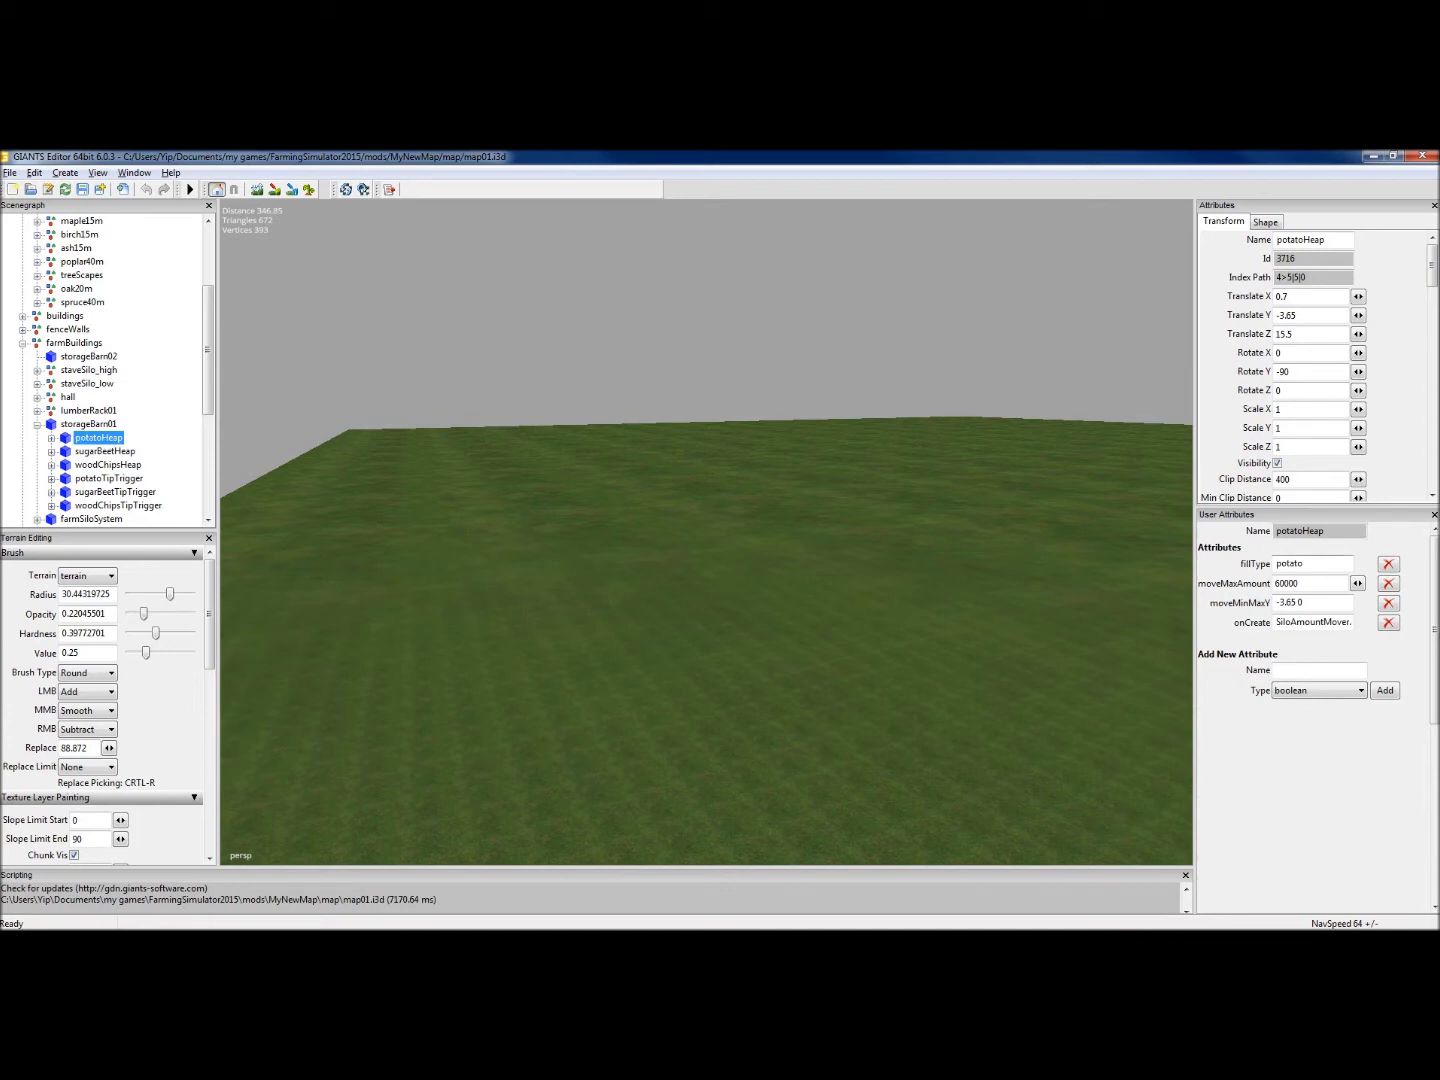
{"action": "double_click", "coordinate": [1294, 563]}
{"action": "key", "text": "Tab"}
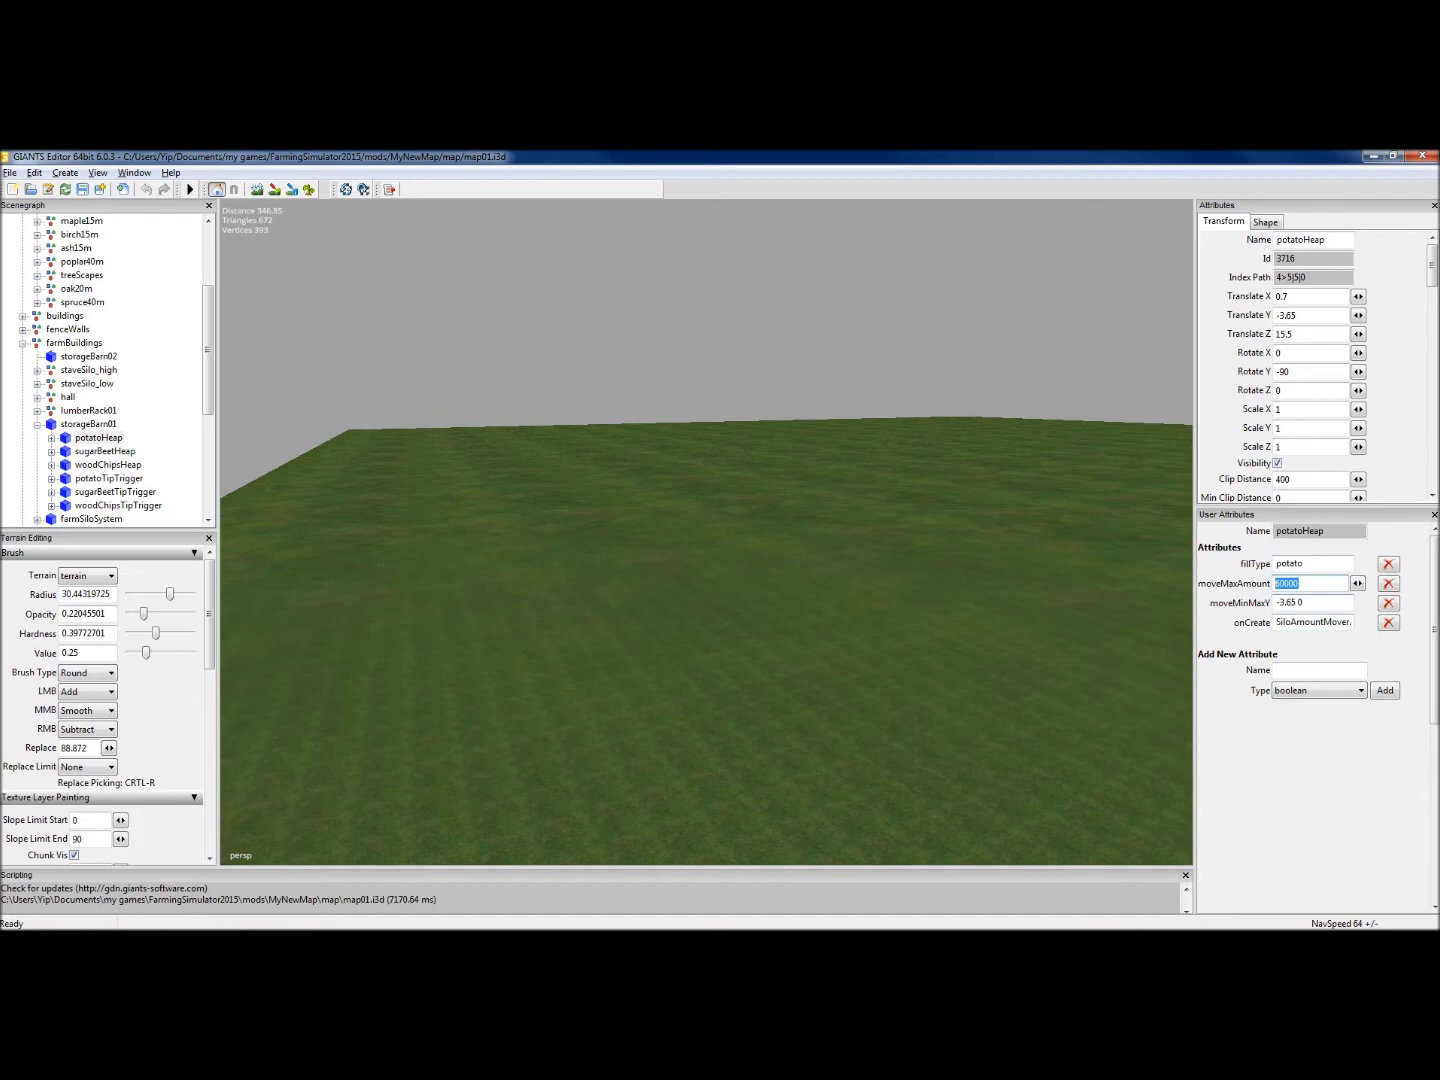
{"action": "key", "text": "Tab"}
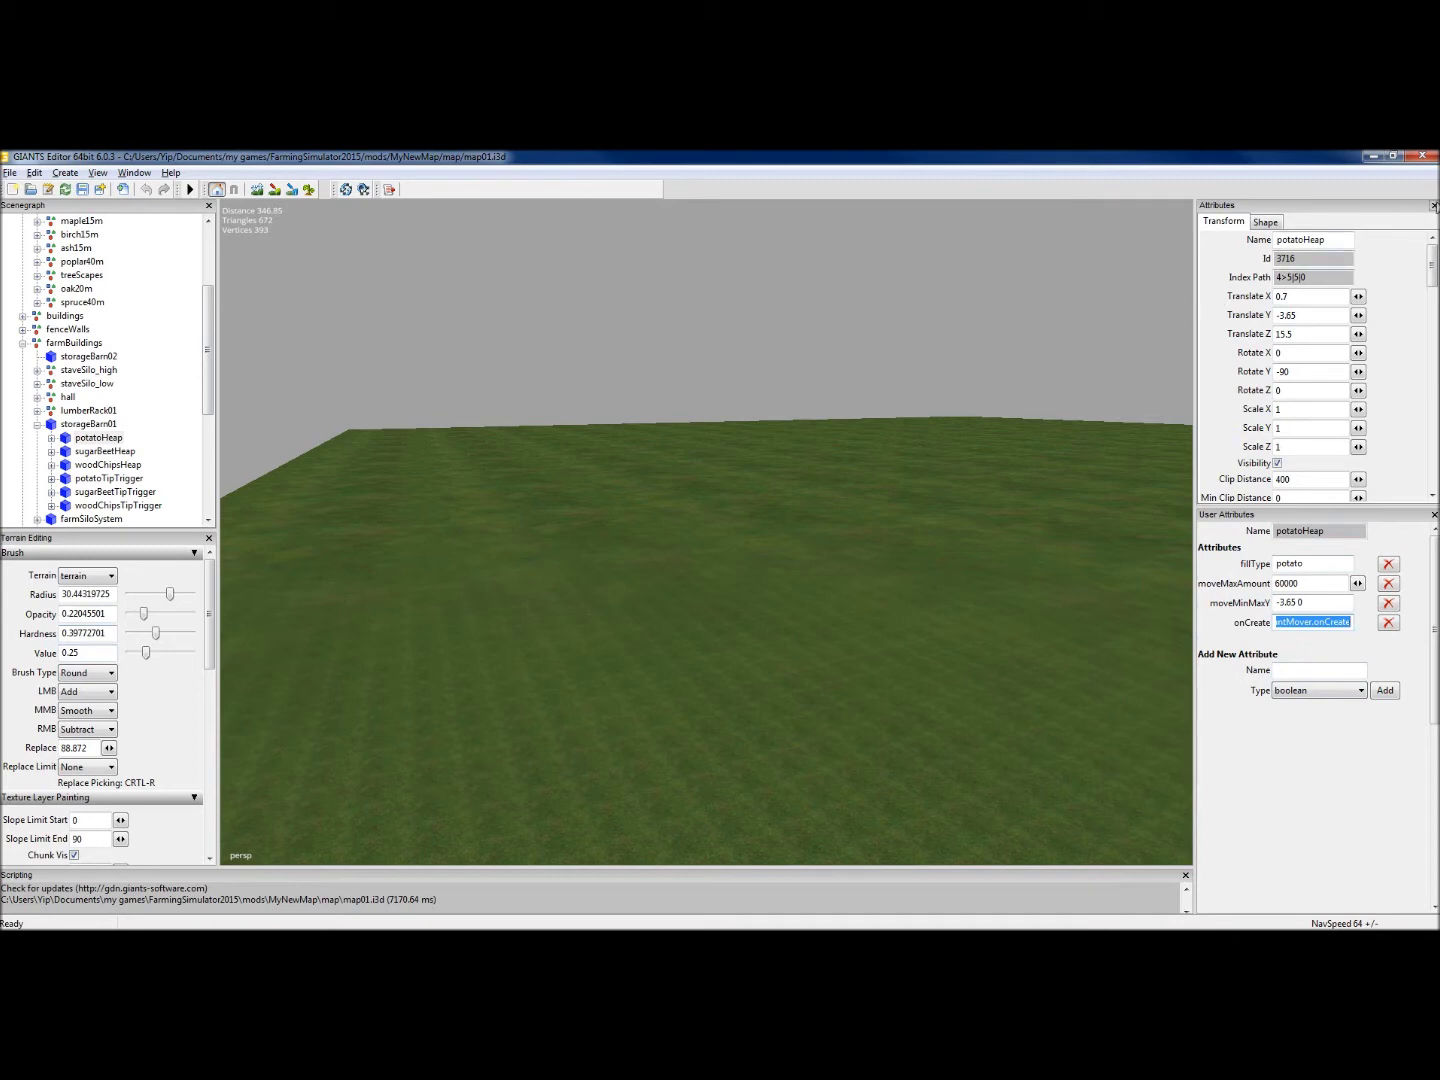
Step: Close User Attributes, narrow the Attributes area and widen the left-hand panels
{"action": "left_click", "coordinate": [1434, 514]}
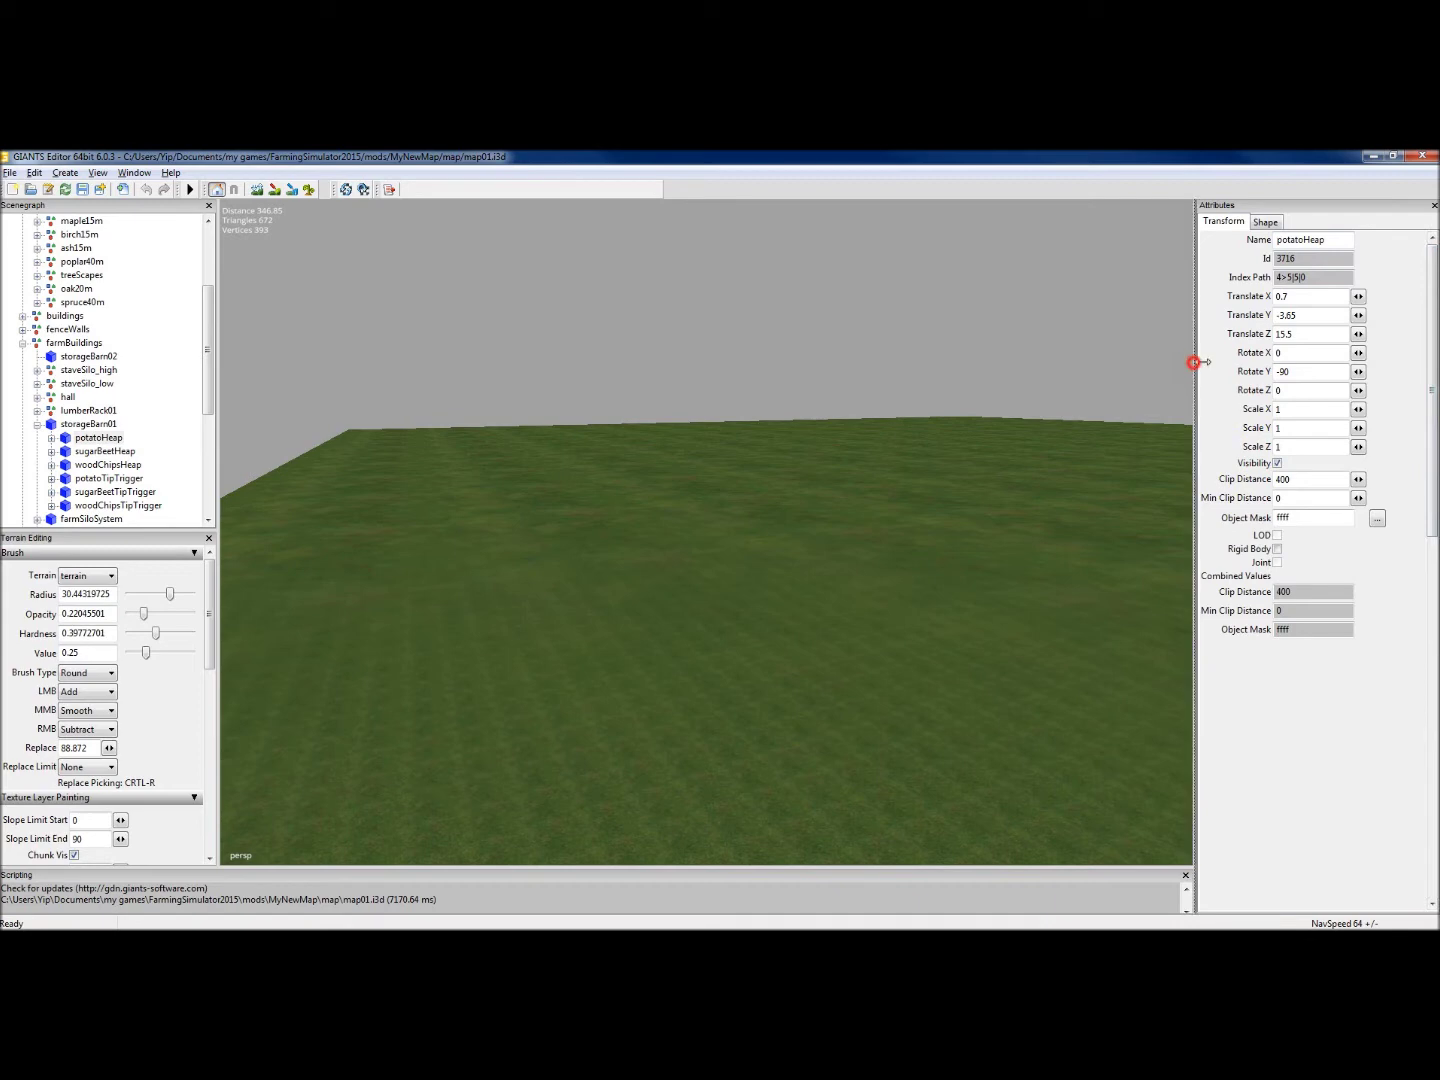
{"action": "left_click_drag", "start_coordinate": [1197, 354], "coordinate": [1228, 353]}
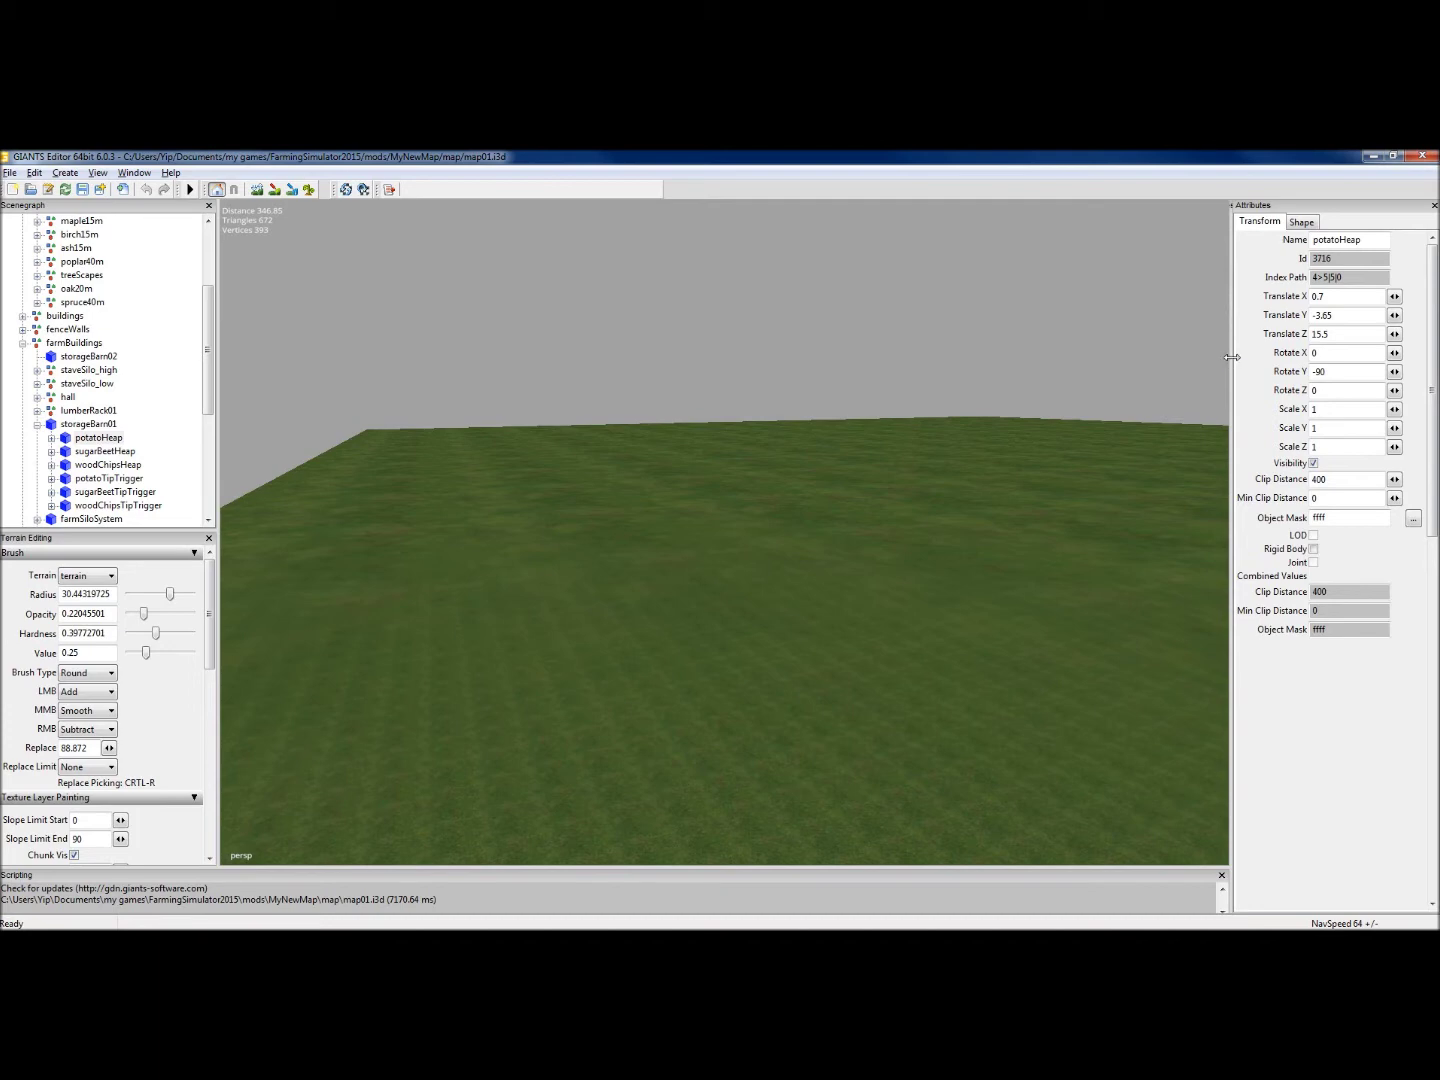
{"action": "left_click_drag", "start_coordinate": [1228, 358], "coordinate": [1237, 363]}
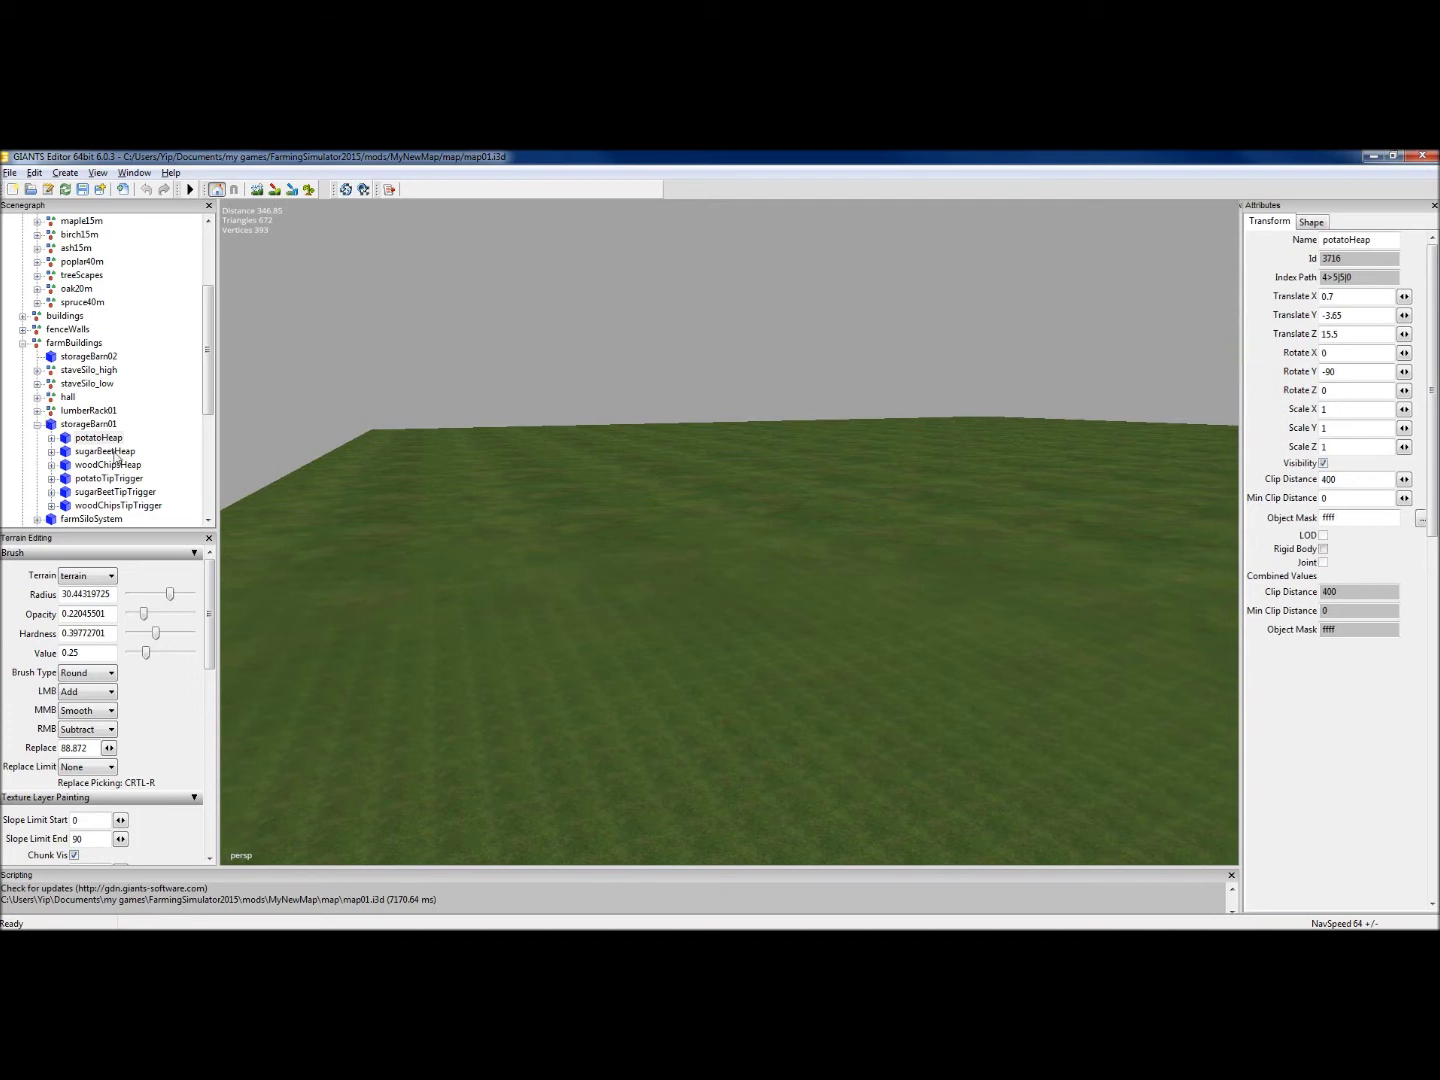
{"action": "left_click_drag", "start_coordinate": [214, 583], "coordinate": [232, 579]}
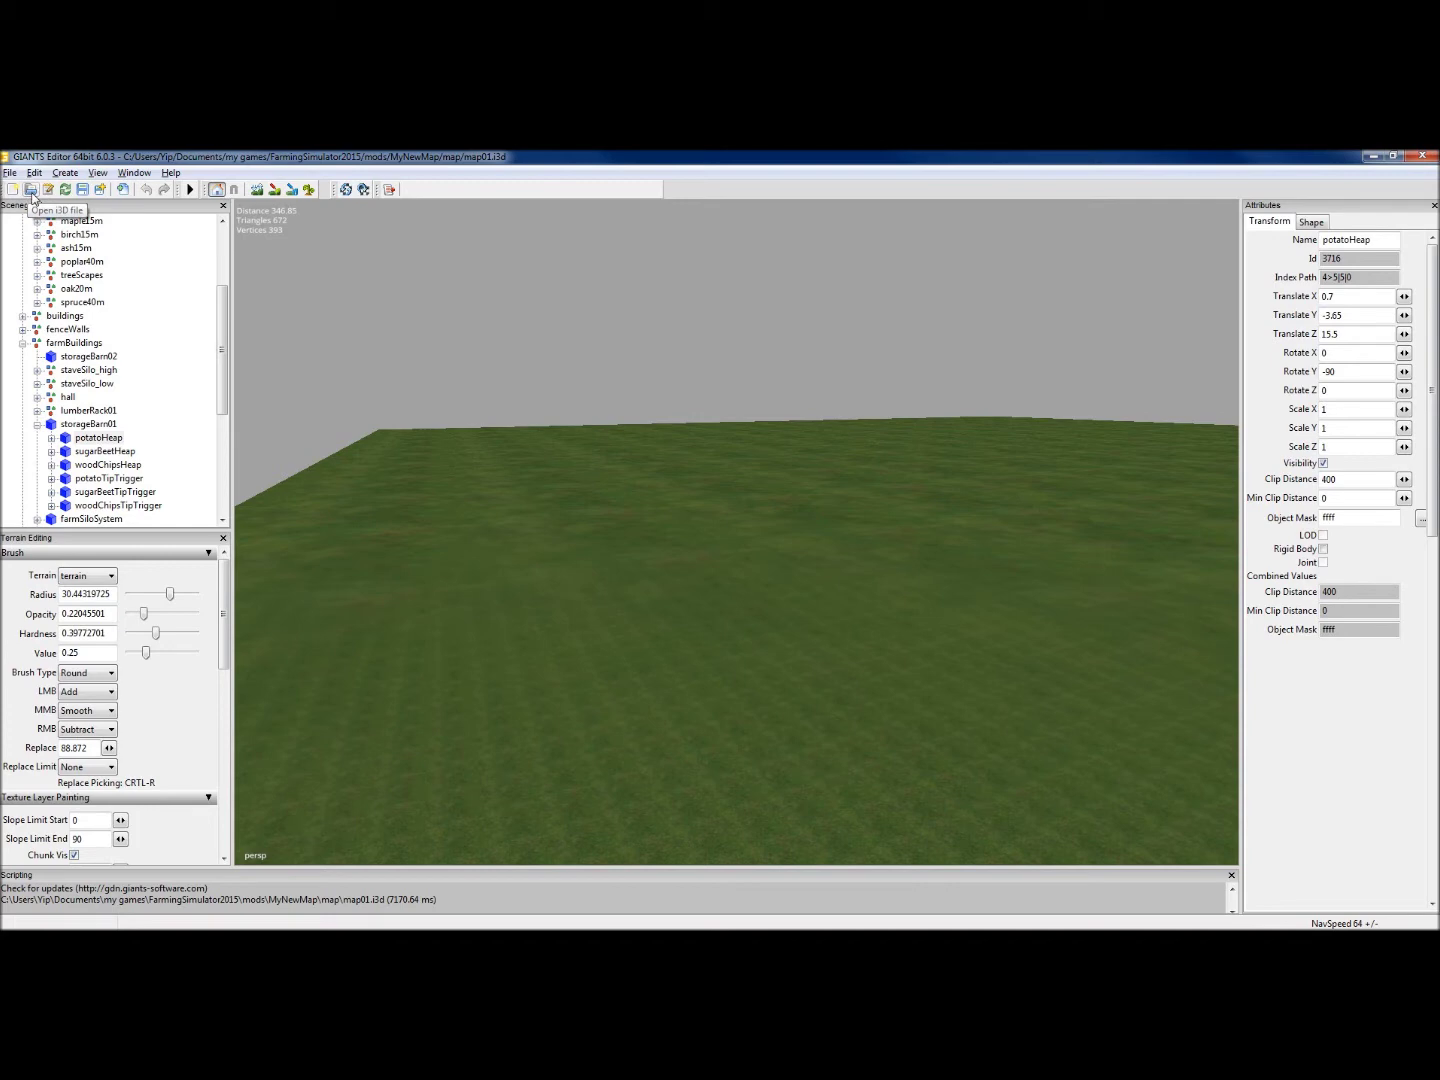
{"action": "left_click", "coordinate": [11, 173]}
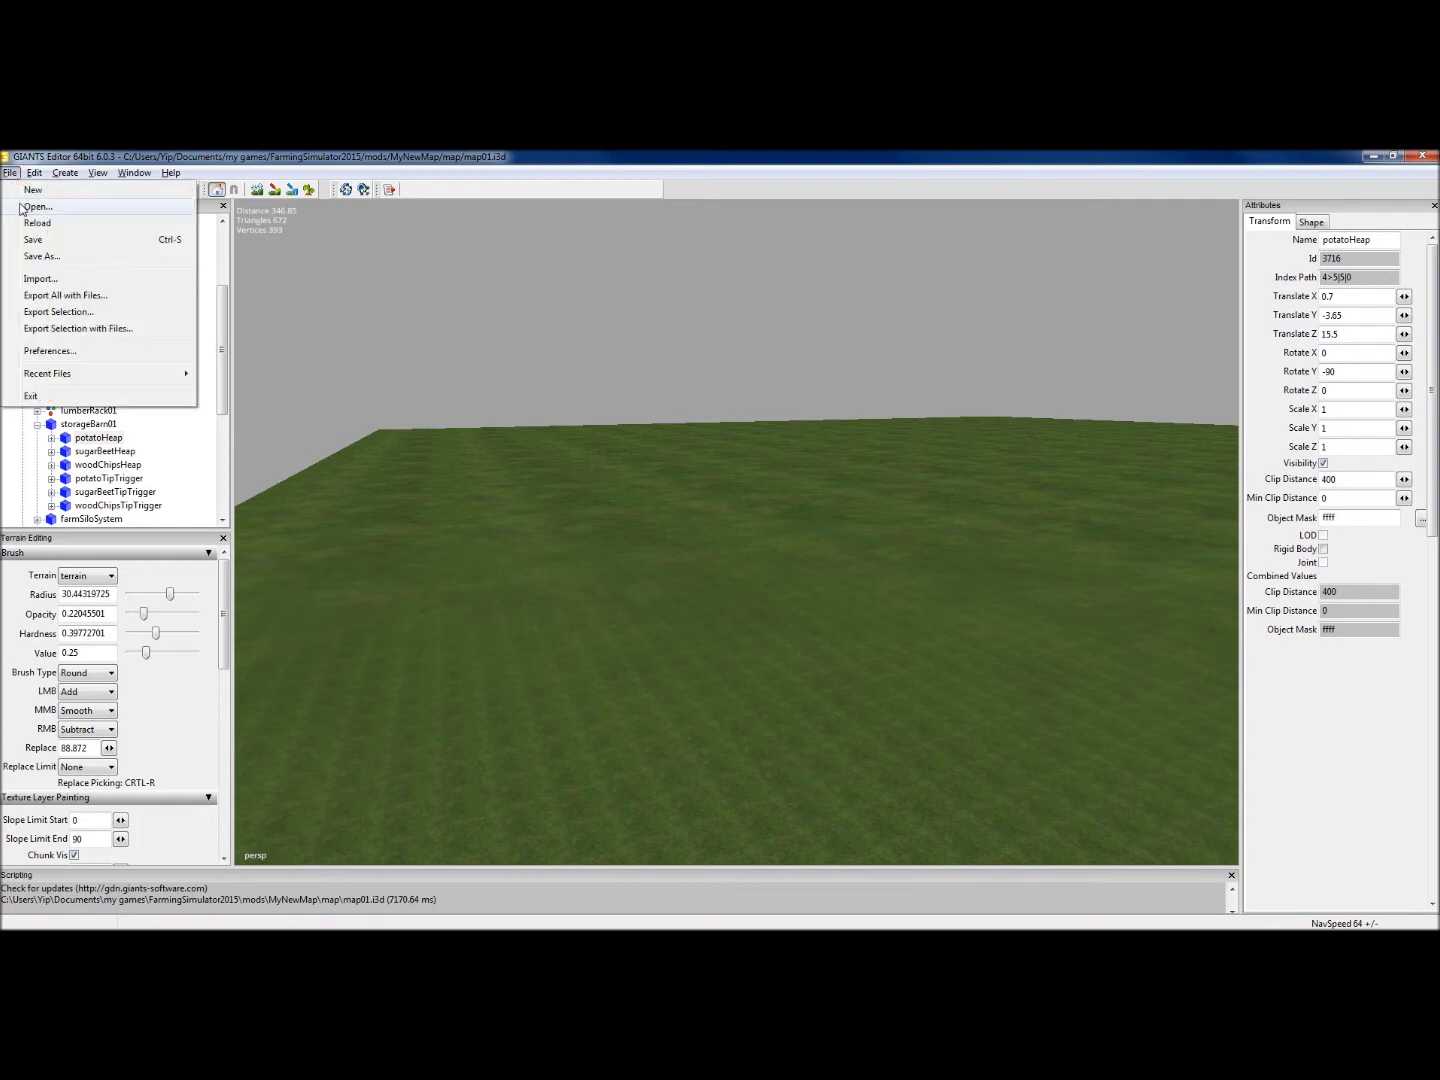
{"action": "left_click", "coordinate": [21, 210]}
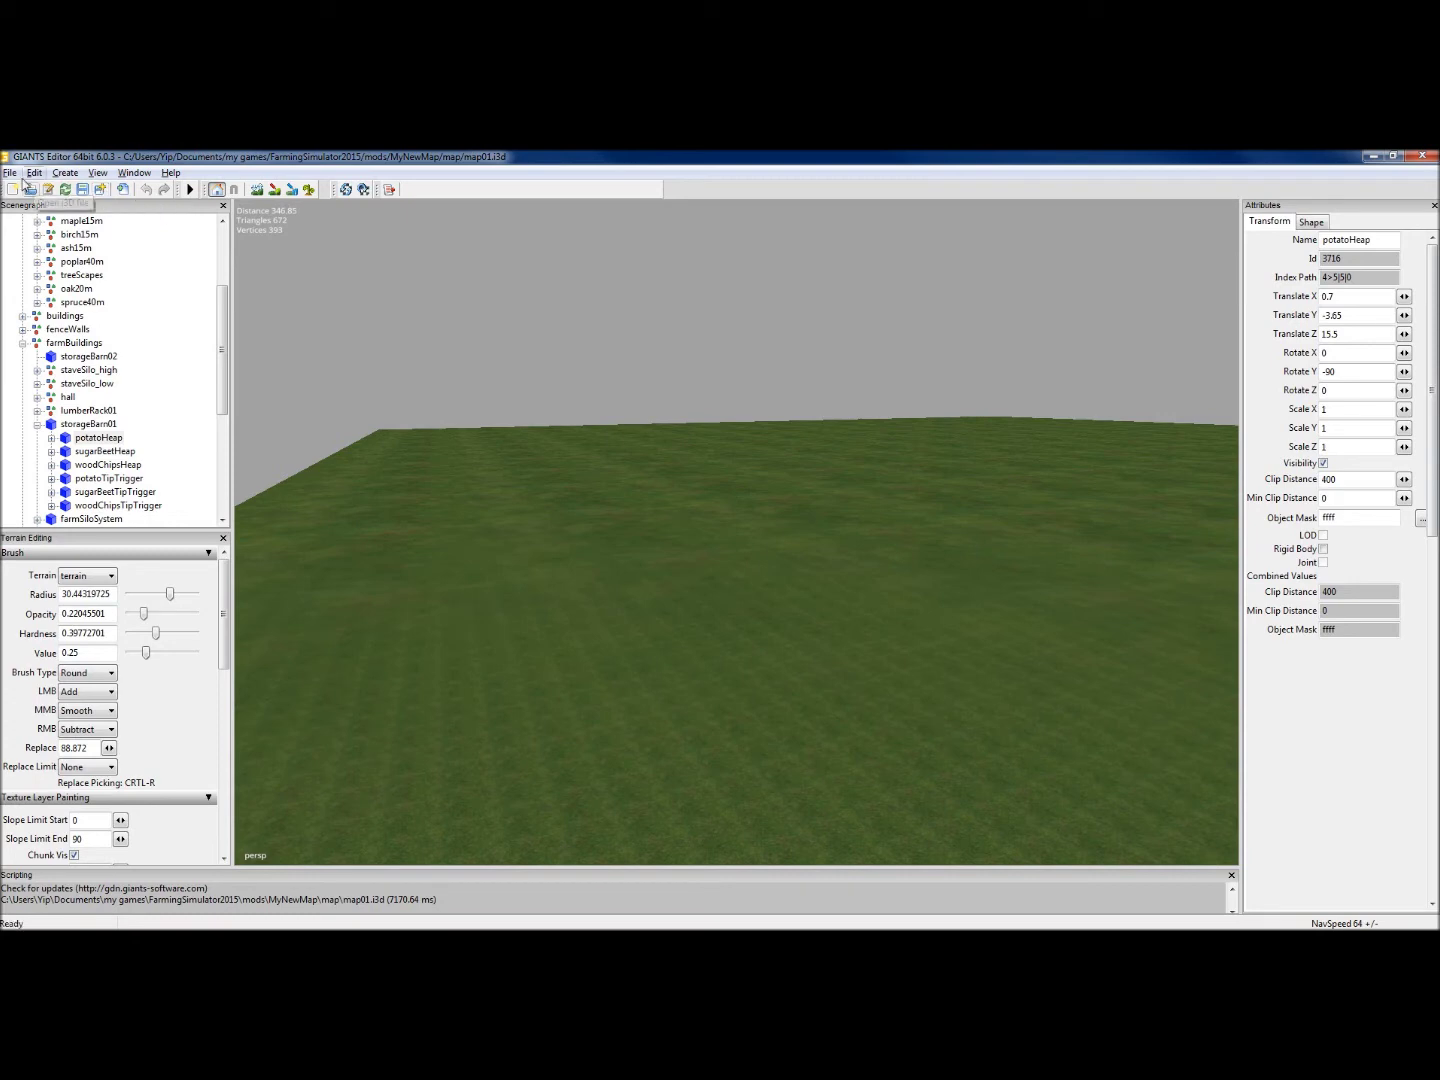
{"action": "left_click", "coordinate": [10, 172]}
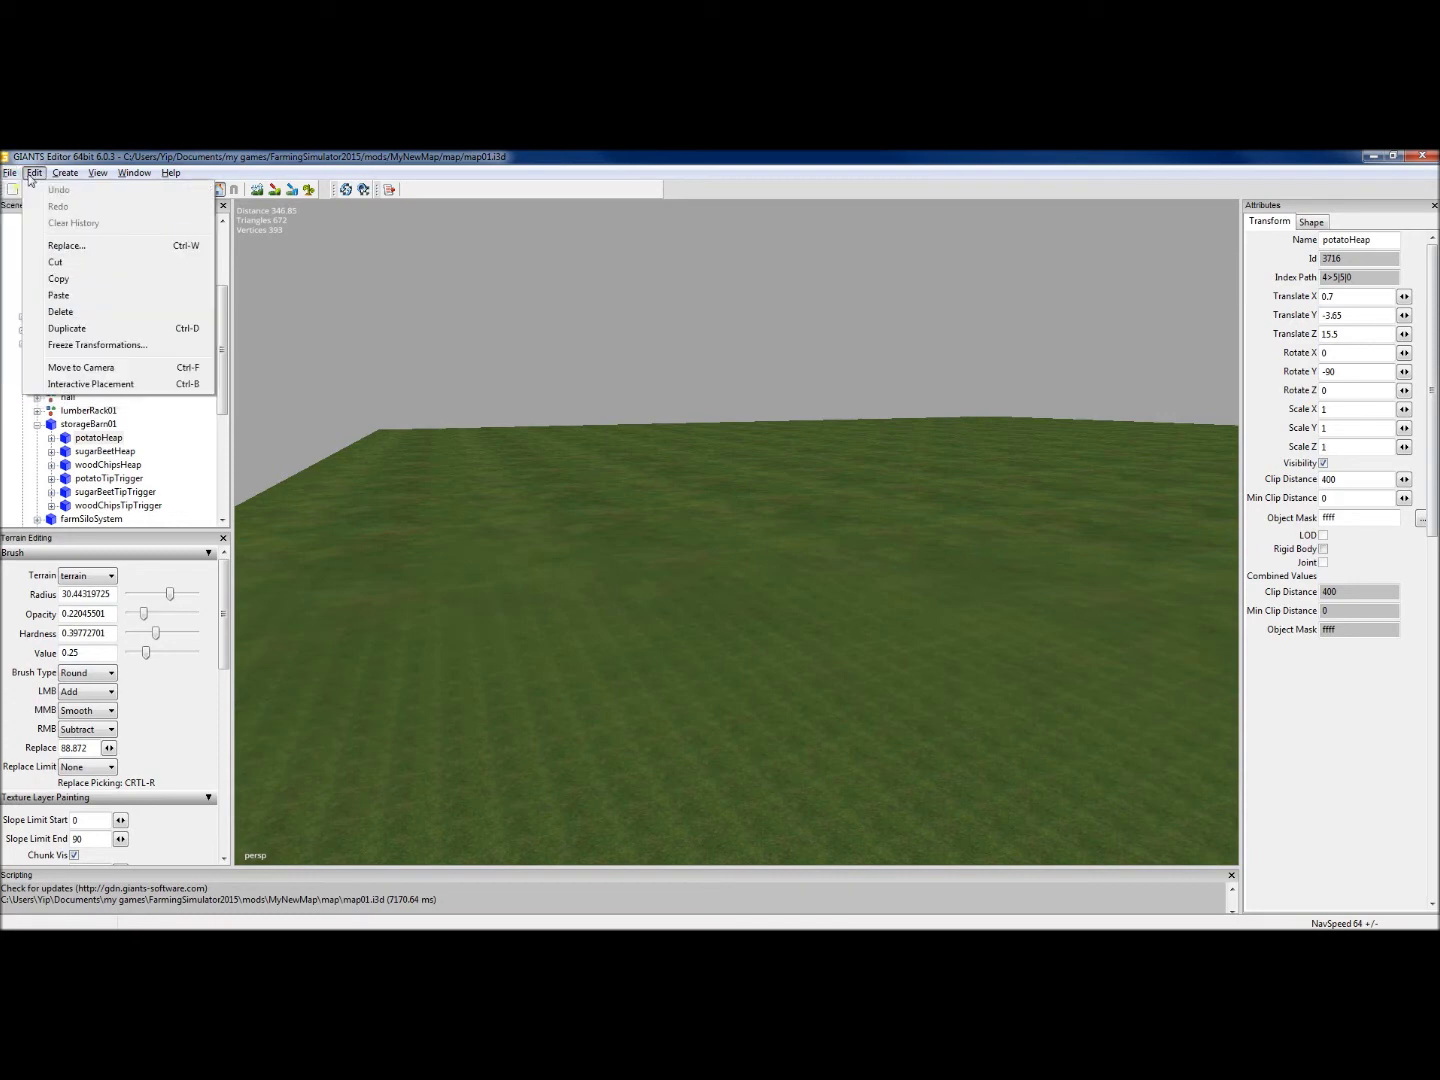
{"action": "mouse_move", "coordinate": [100, 175]}
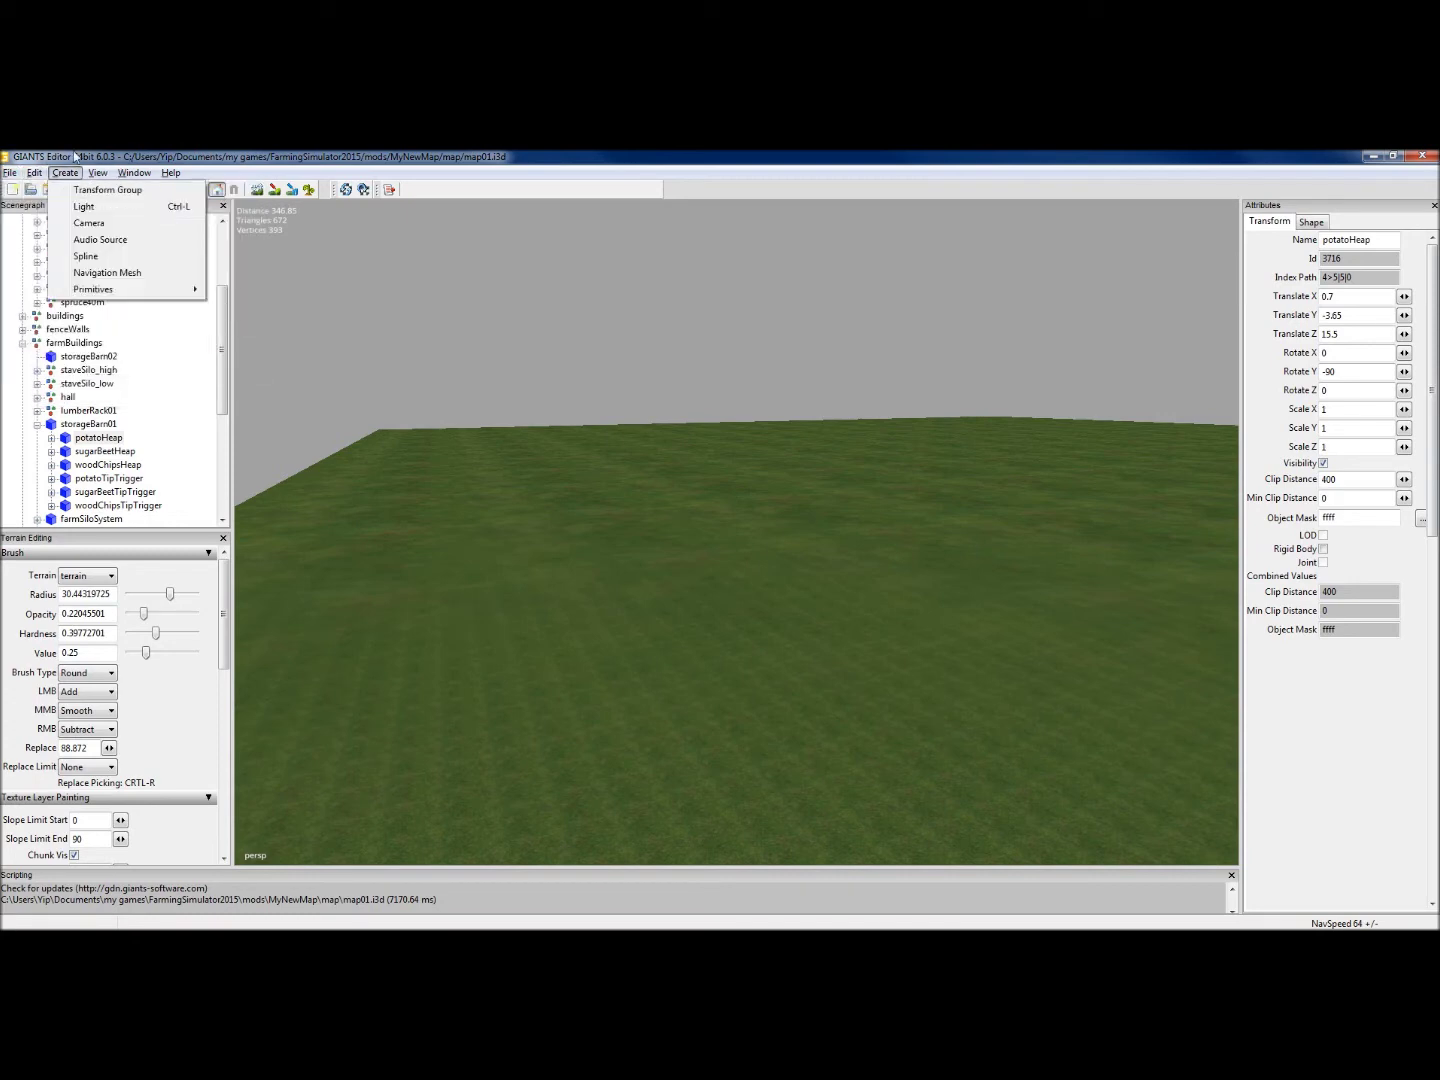
{"action": "left_click", "coordinate": [76, 158]}
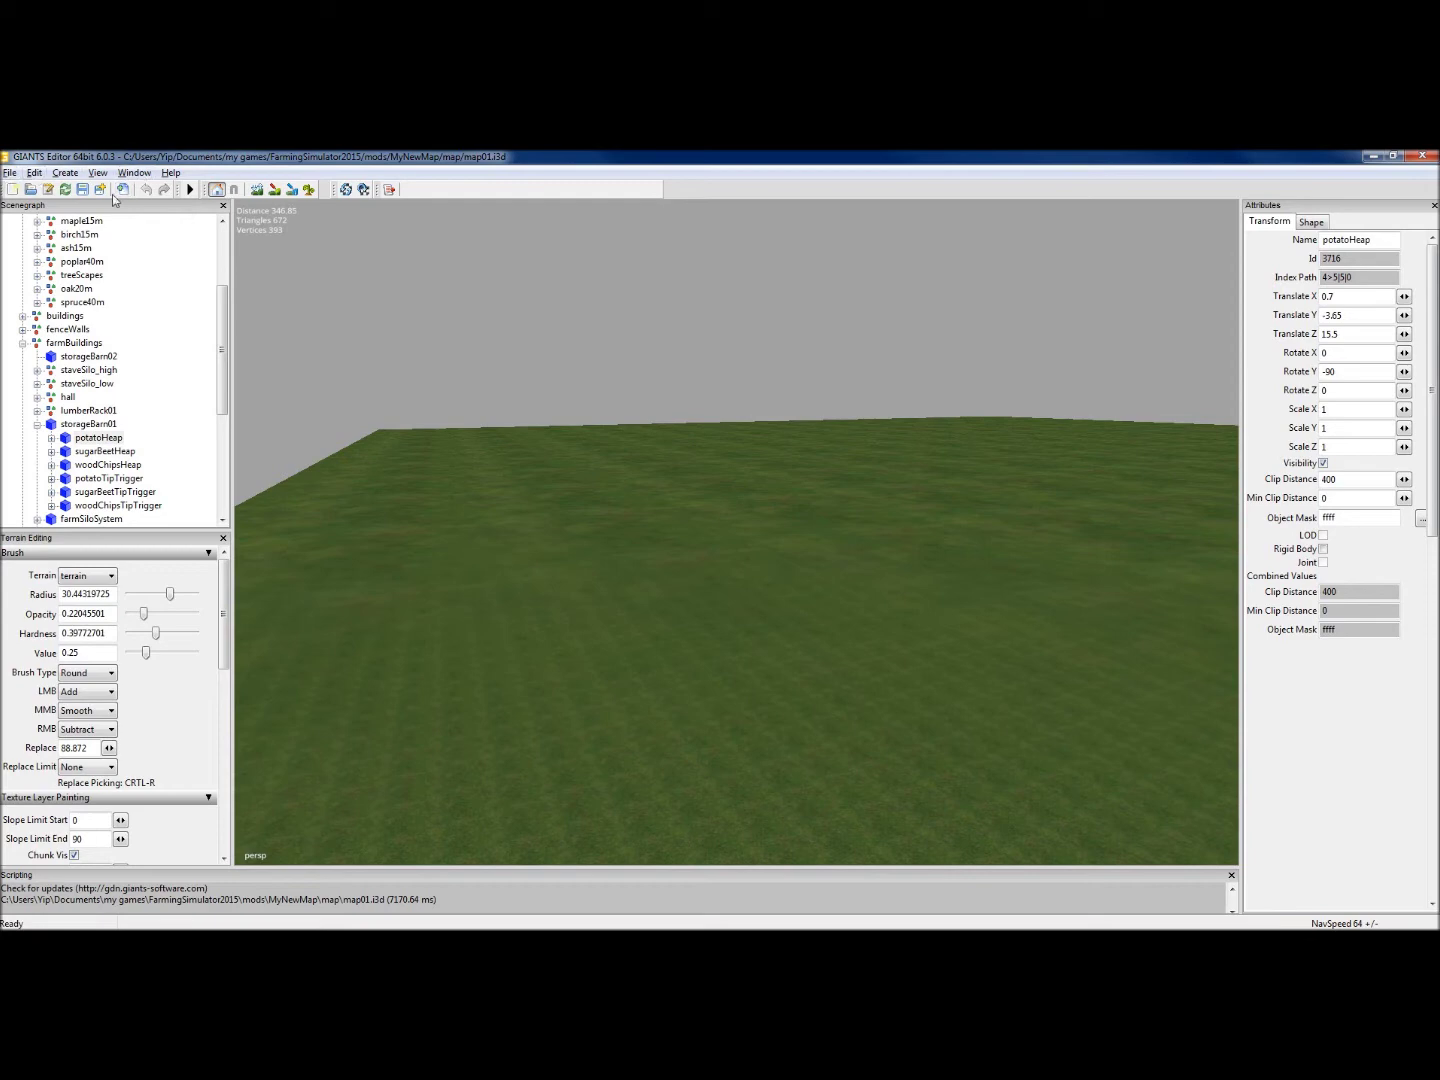
{"action": "left_click", "coordinate": [11, 175]}
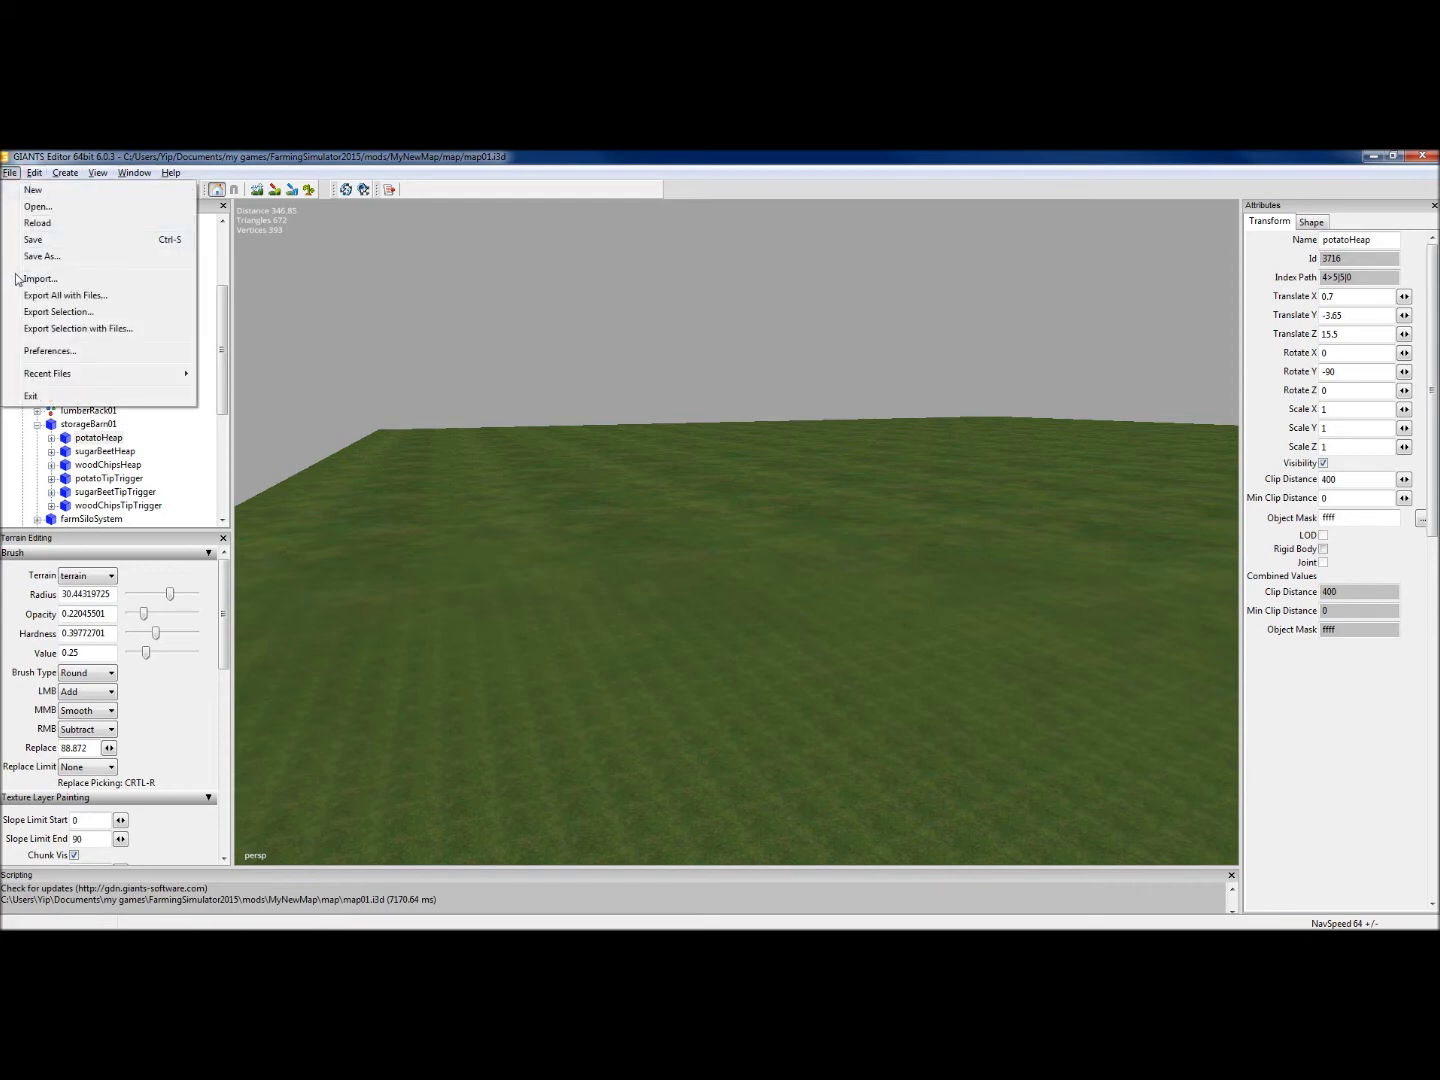
{"action": "left_click", "coordinate": [53, 157]}
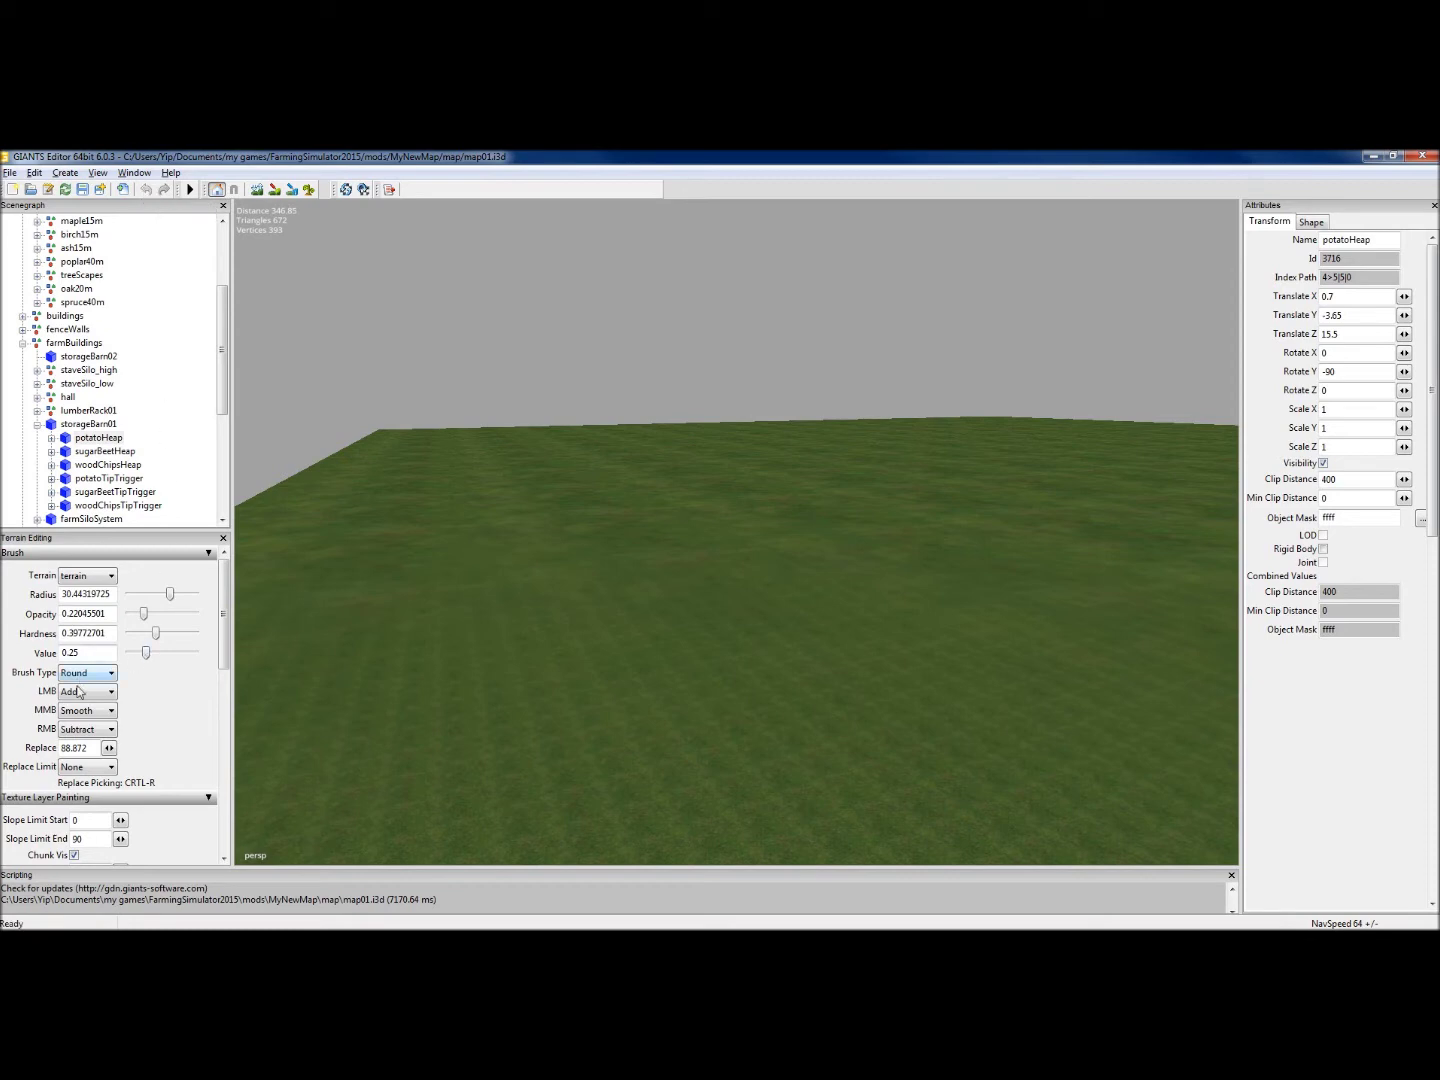
Step: Set the sculpt brush to radius 50, opacity 0.86 and raise a plateau
{"action": "left_click", "coordinate": [290, 596]}
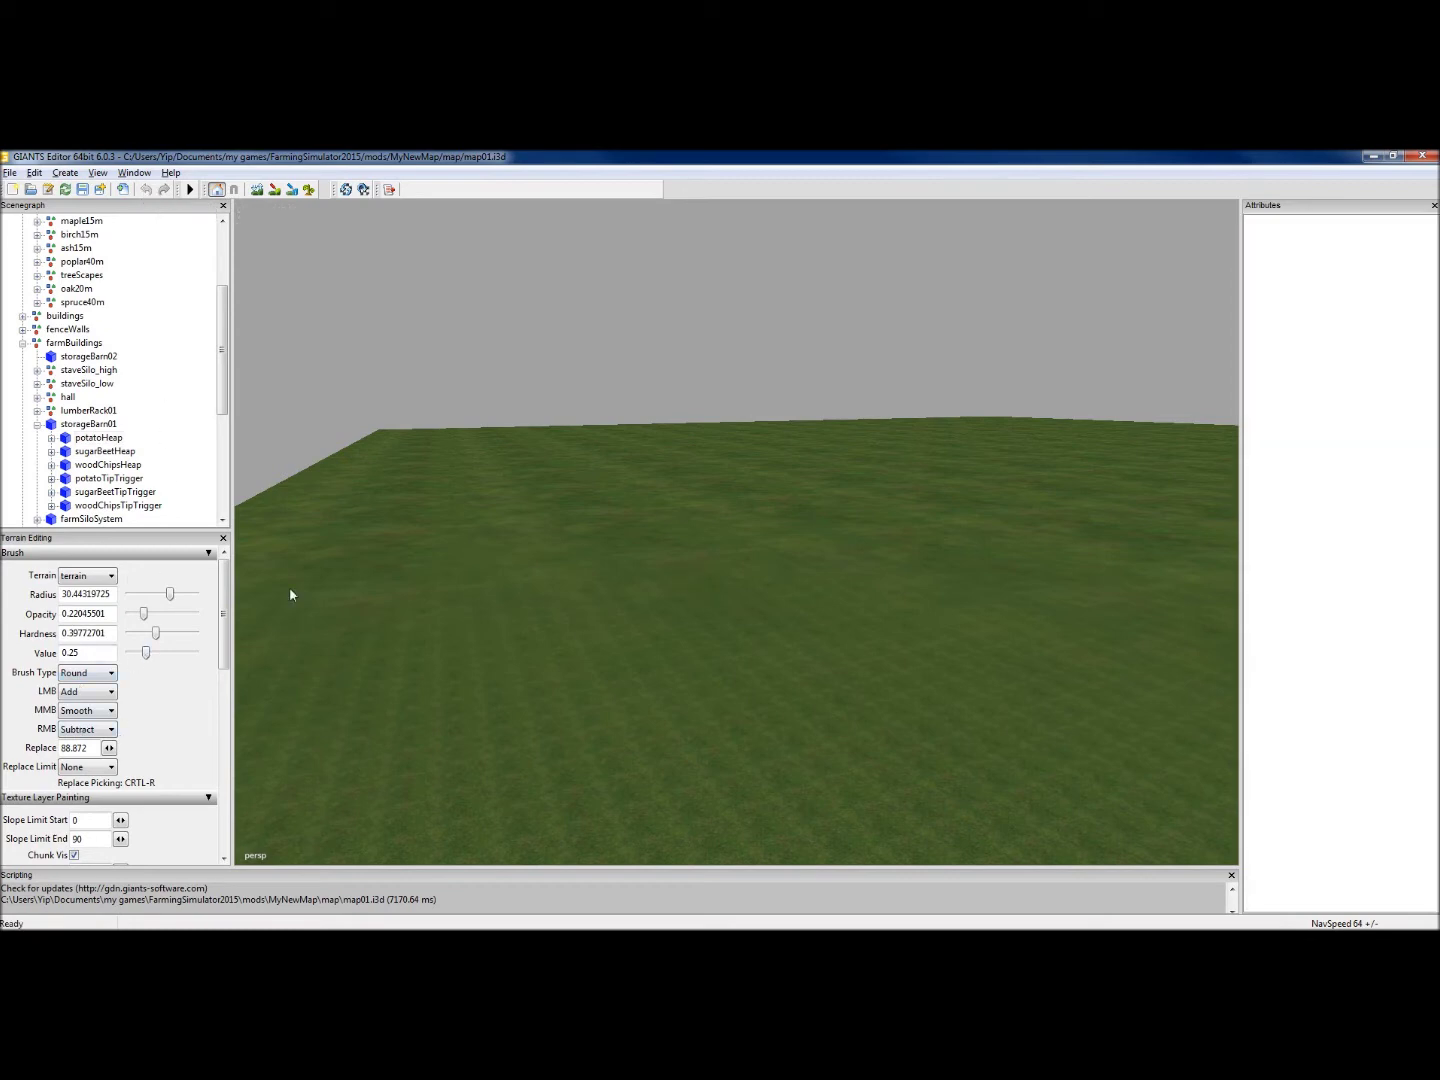
{"action": "left_click", "coordinate": [257, 189]}
{"action": "left_click", "coordinate": [157, 653]}
{"action": "left_click", "coordinate": [163, 633]}
{"action": "left_click", "coordinate": [137, 614]}
{"action": "mouse_move", "coordinate": [130, 614]}
{"action": "left_mouse_down"}
{"action": "mouse_move", "coordinate": [185, 612]}
{"action": "mouse_move", "coordinate": [205, 595]}
{"action": "left_mouse_up"}
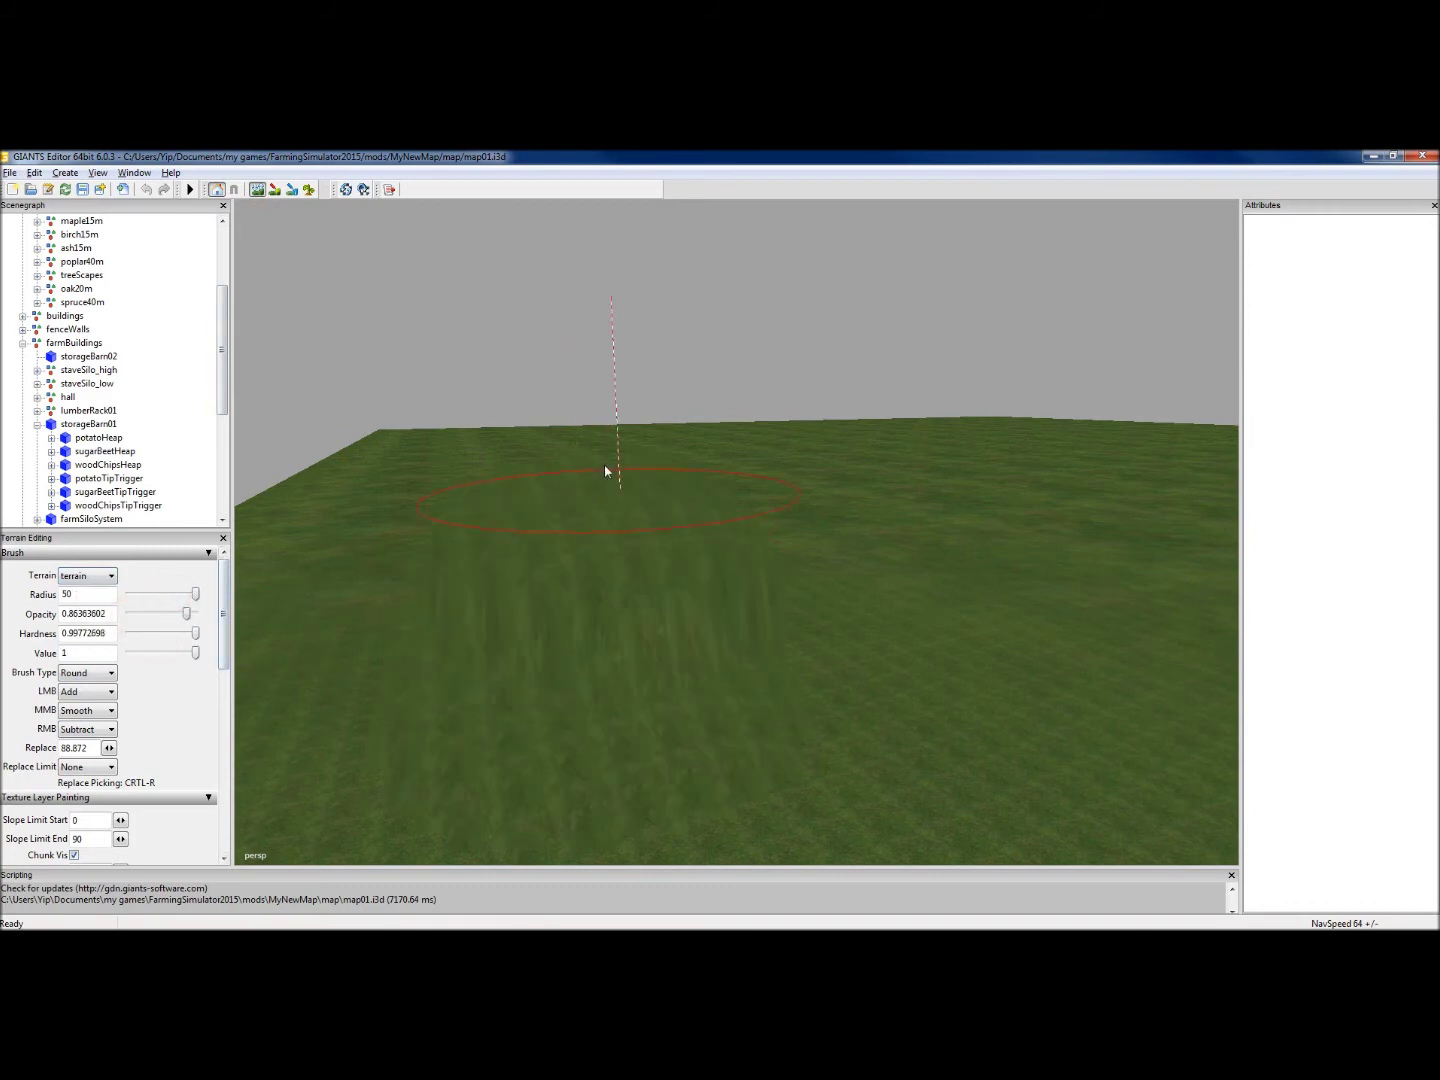
{"action": "left_click_drag", "start_coordinate": [604, 464], "coordinate": [686, 549]}
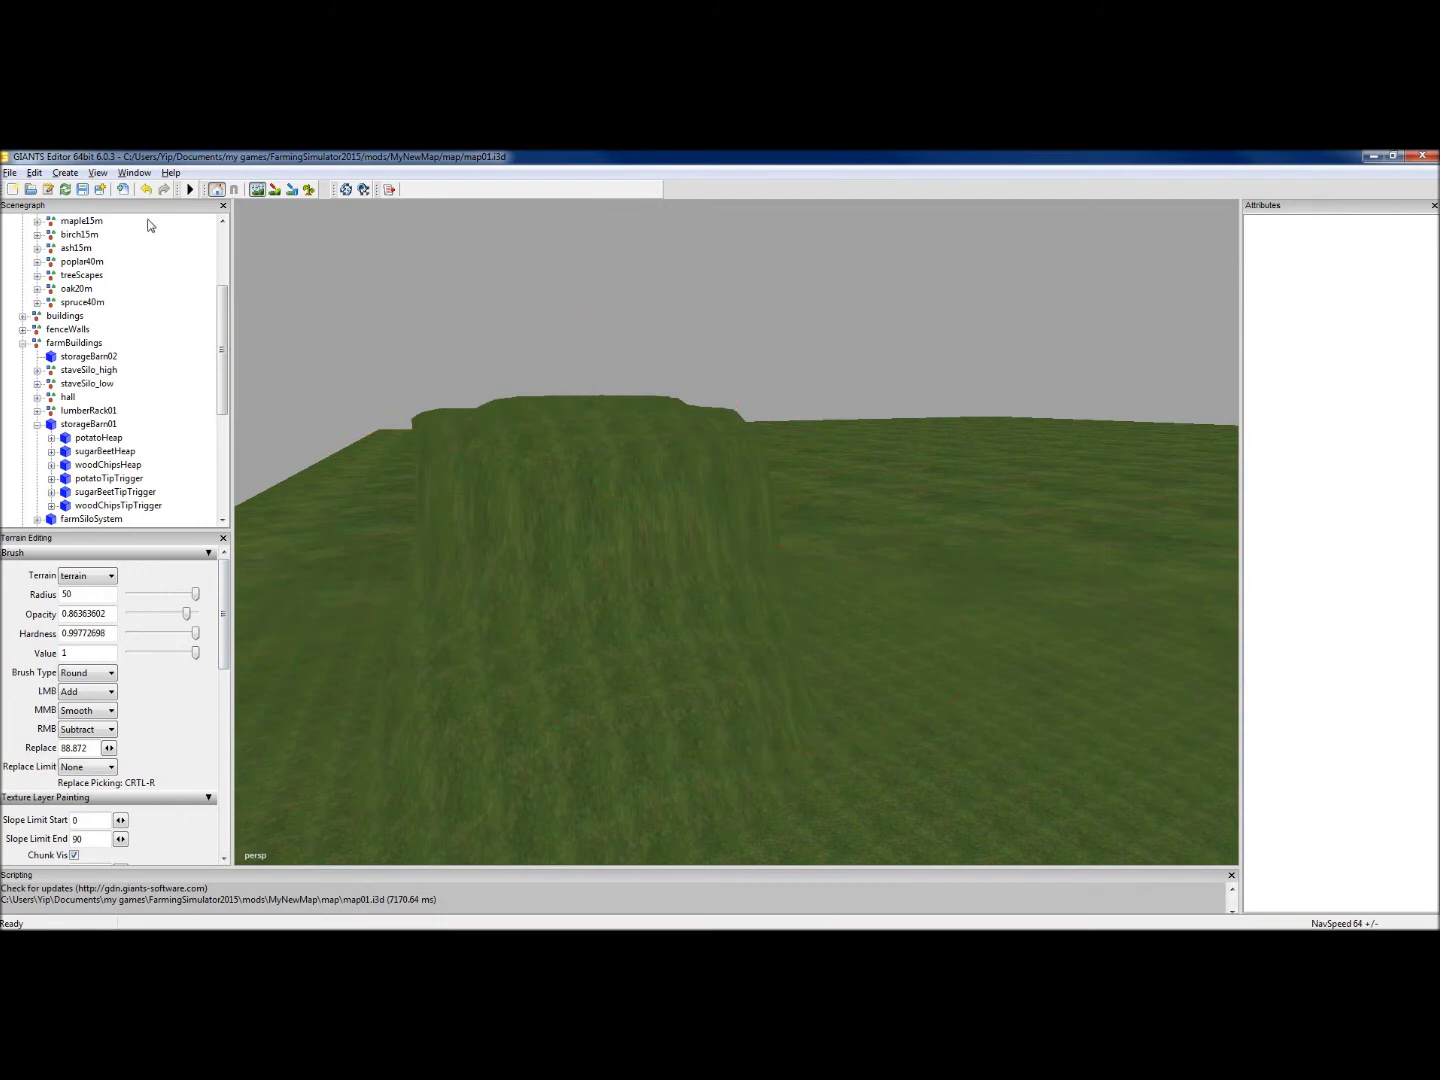
Step: Undo the plateau, redo it, then undo it again to leave flat ground
{"action": "left_click", "coordinate": [146, 189]}
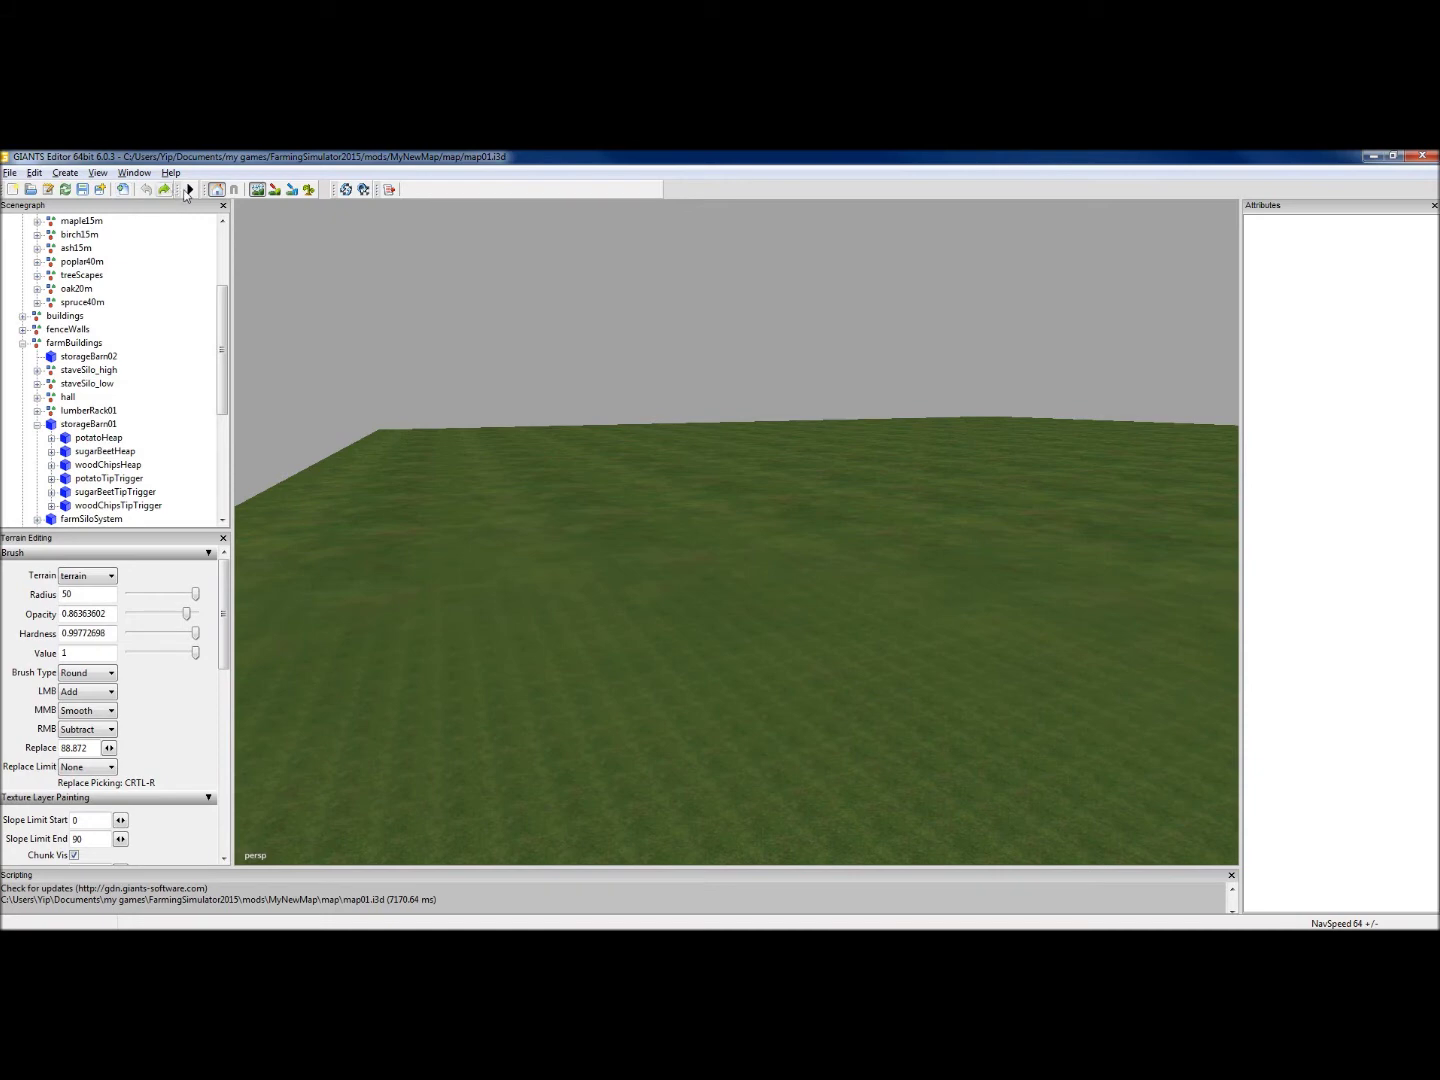
{"action": "left_click", "coordinate": [163, 189]}
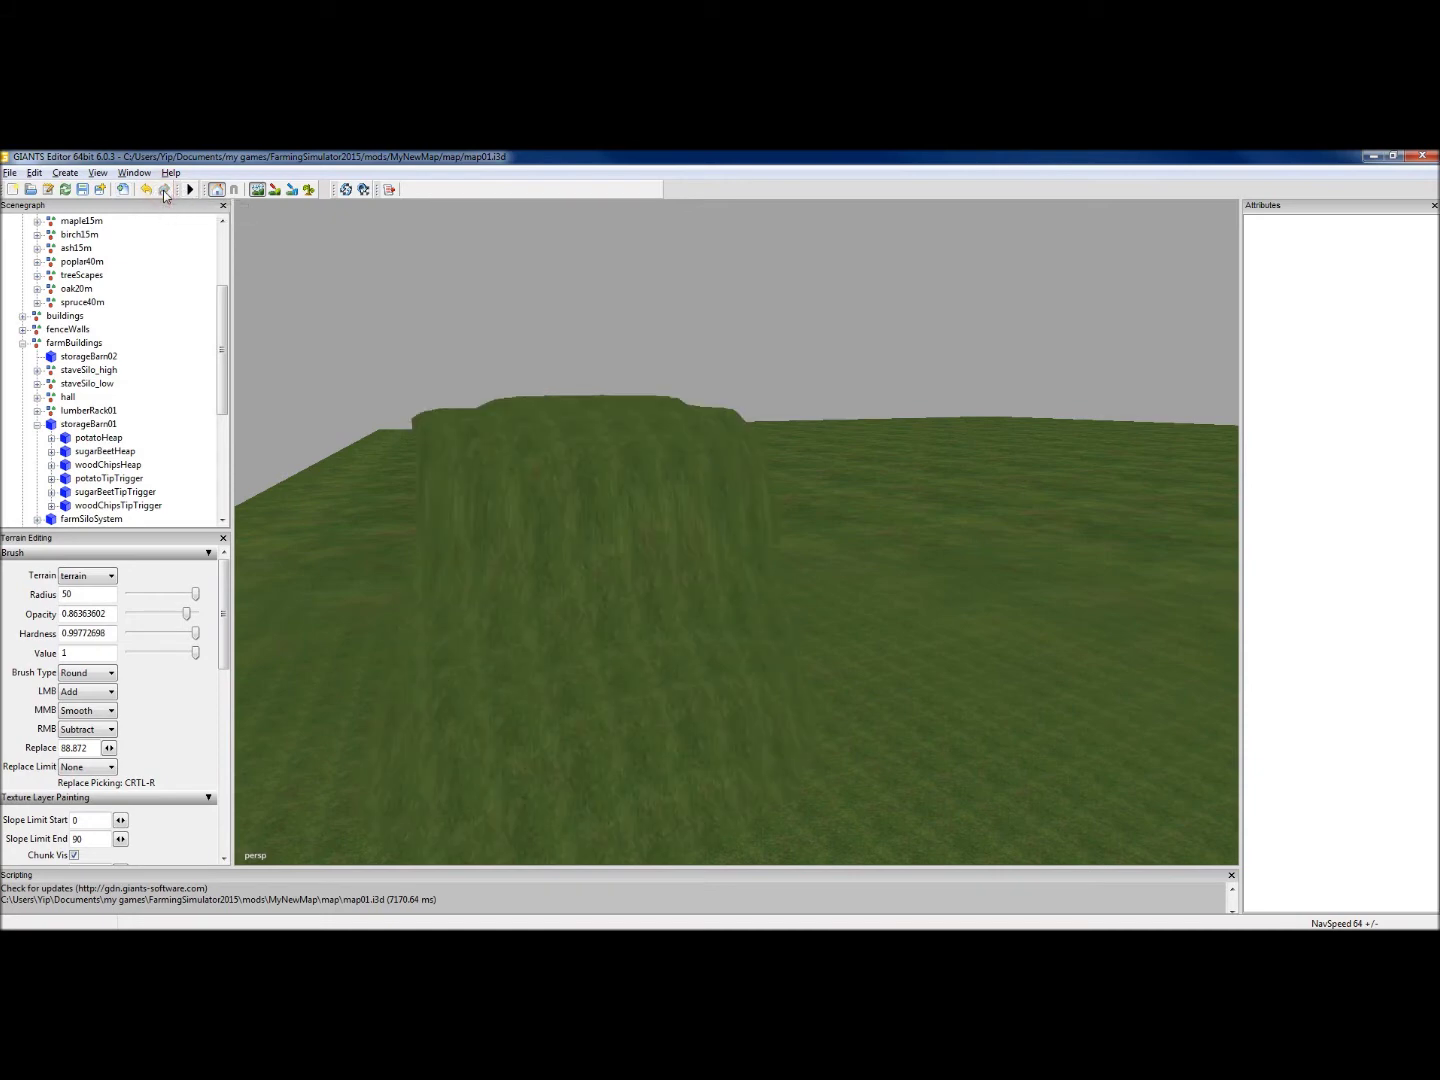
{"action": "left_click", "coordinate": [147, 190]}
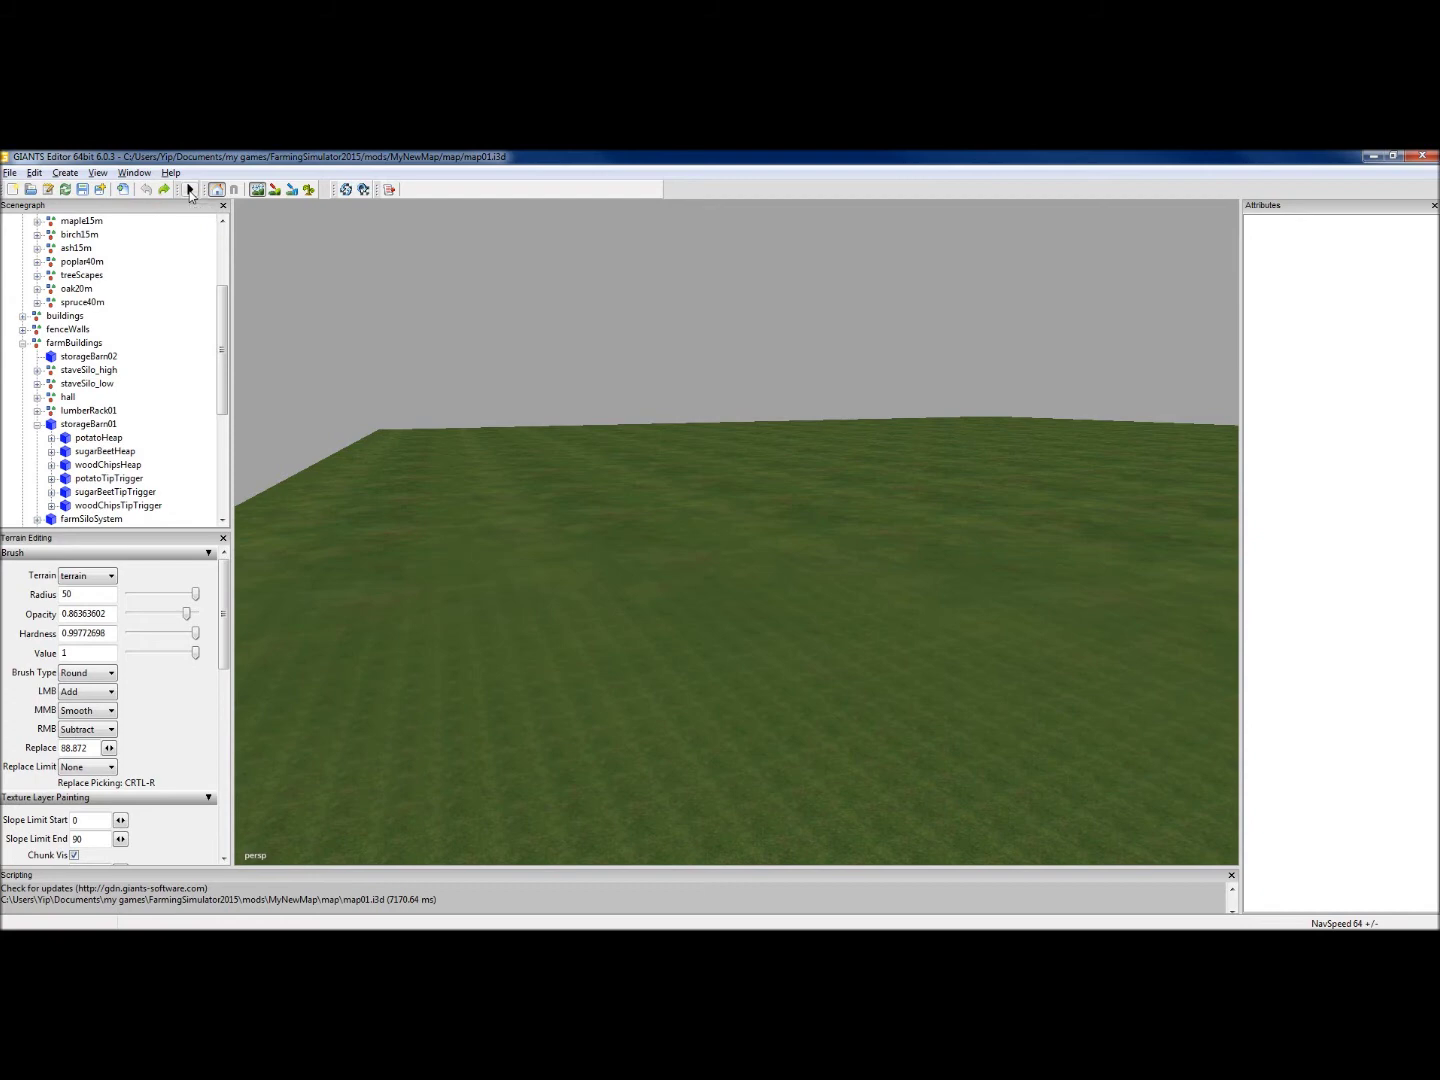
{"action": "left_click", "coordinate": [191, 190]}
{"action": "right_click_drag", "start_coordinate": [857, 404], "coordinate": [812, 378]}
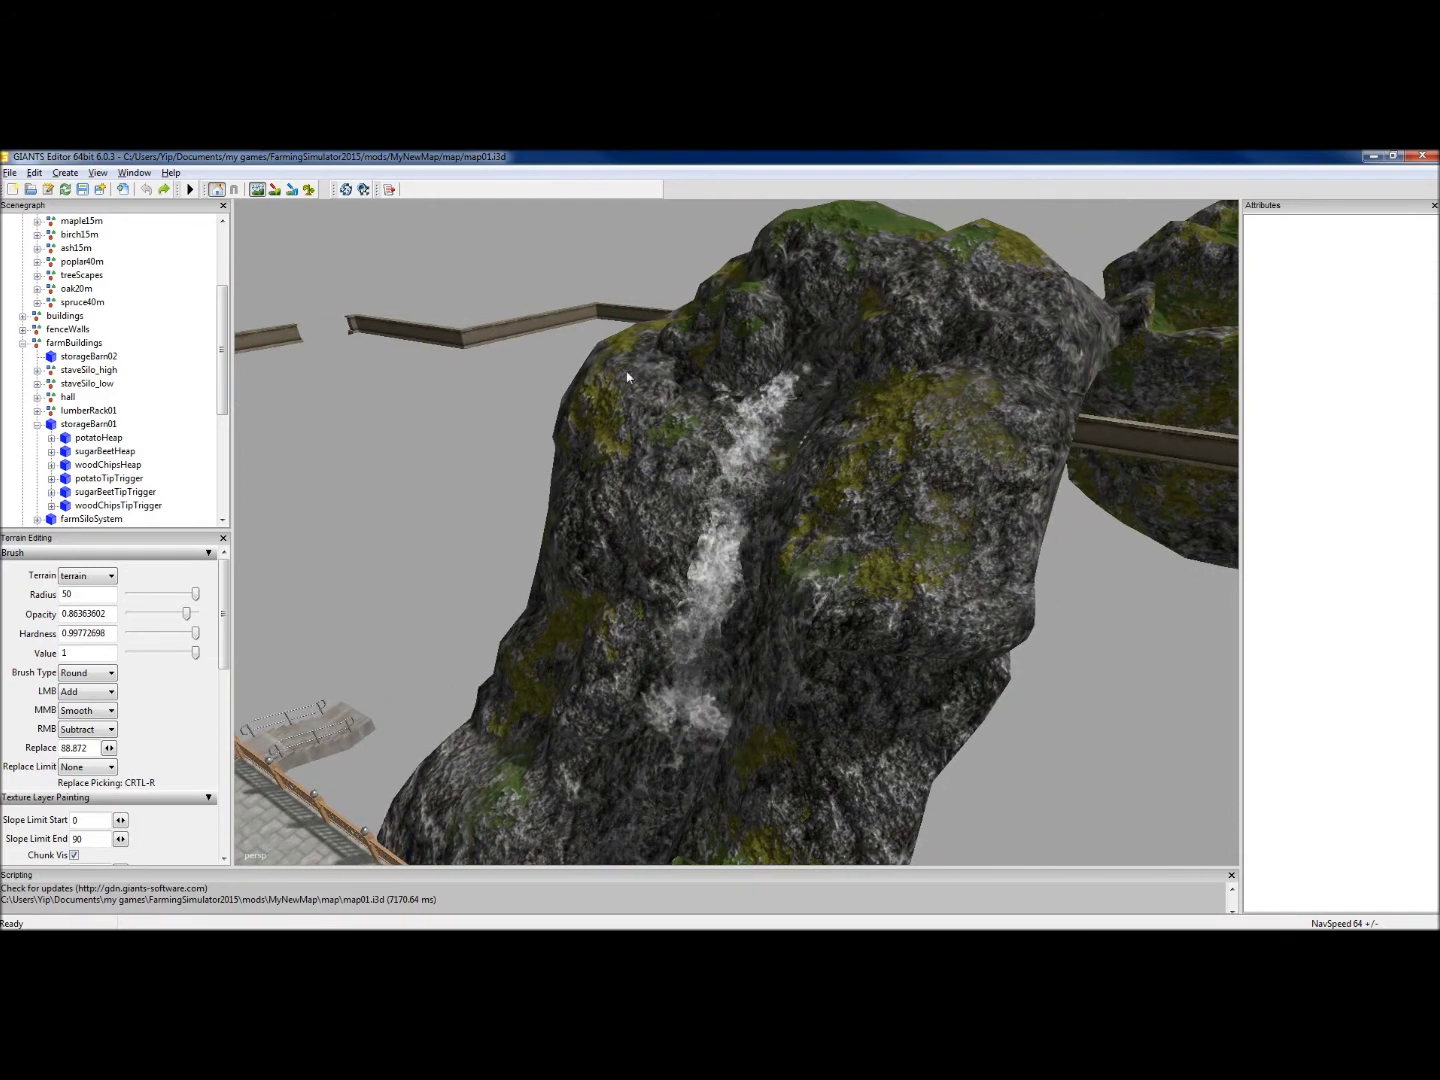
{"action": "left_click", "coordinate": [189, 191]}
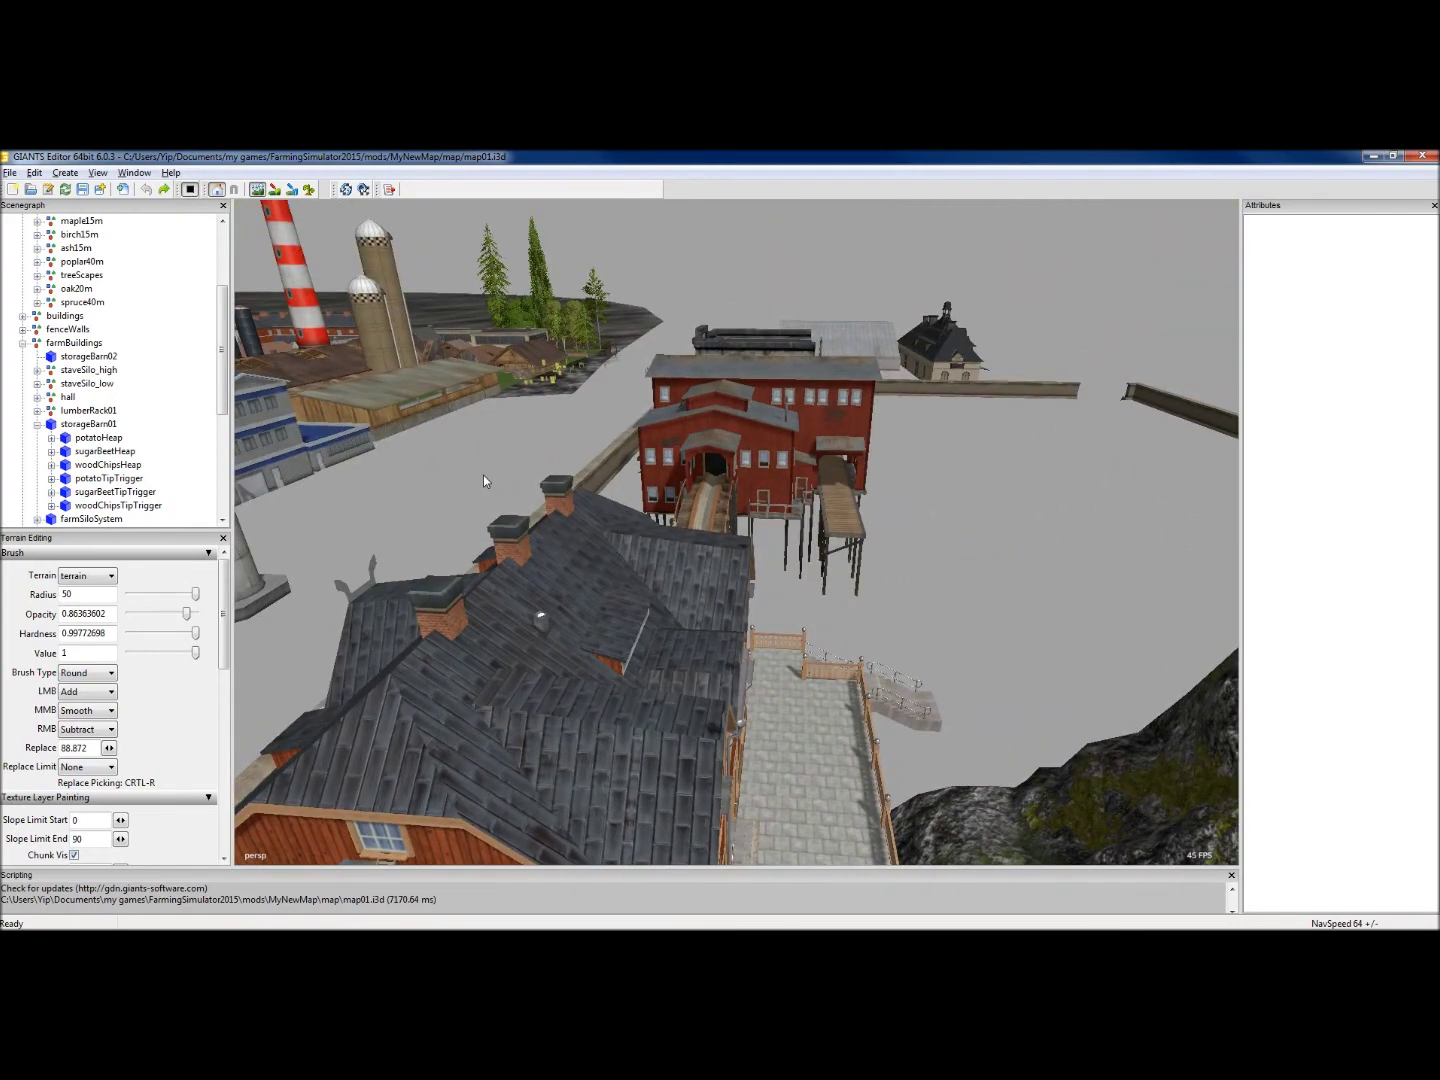
{"action": "right_click_drag", "start_coordinate": [483, 475], "coordinate": [866, 397]}
{"action": "scroll", "coordinate": [866, 398], "scroll_direction": "down", "scroll_amount": 3}
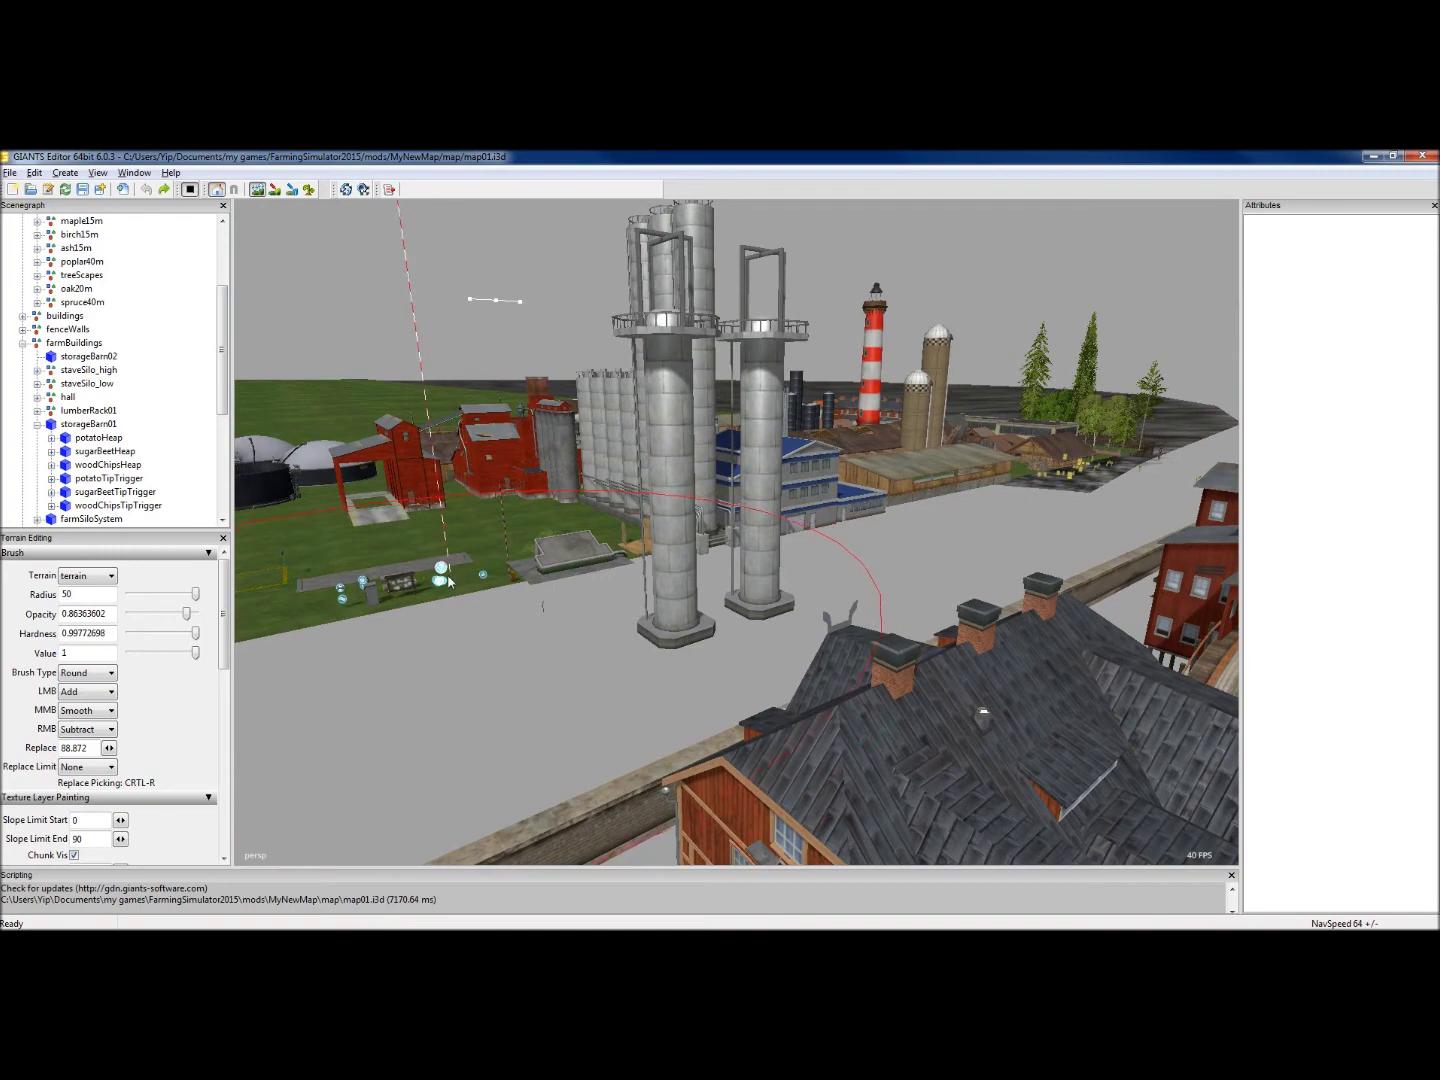
{"action": "right_click_drag", "start_coordinate": [867, 397], "coordinate": [932, 419]}
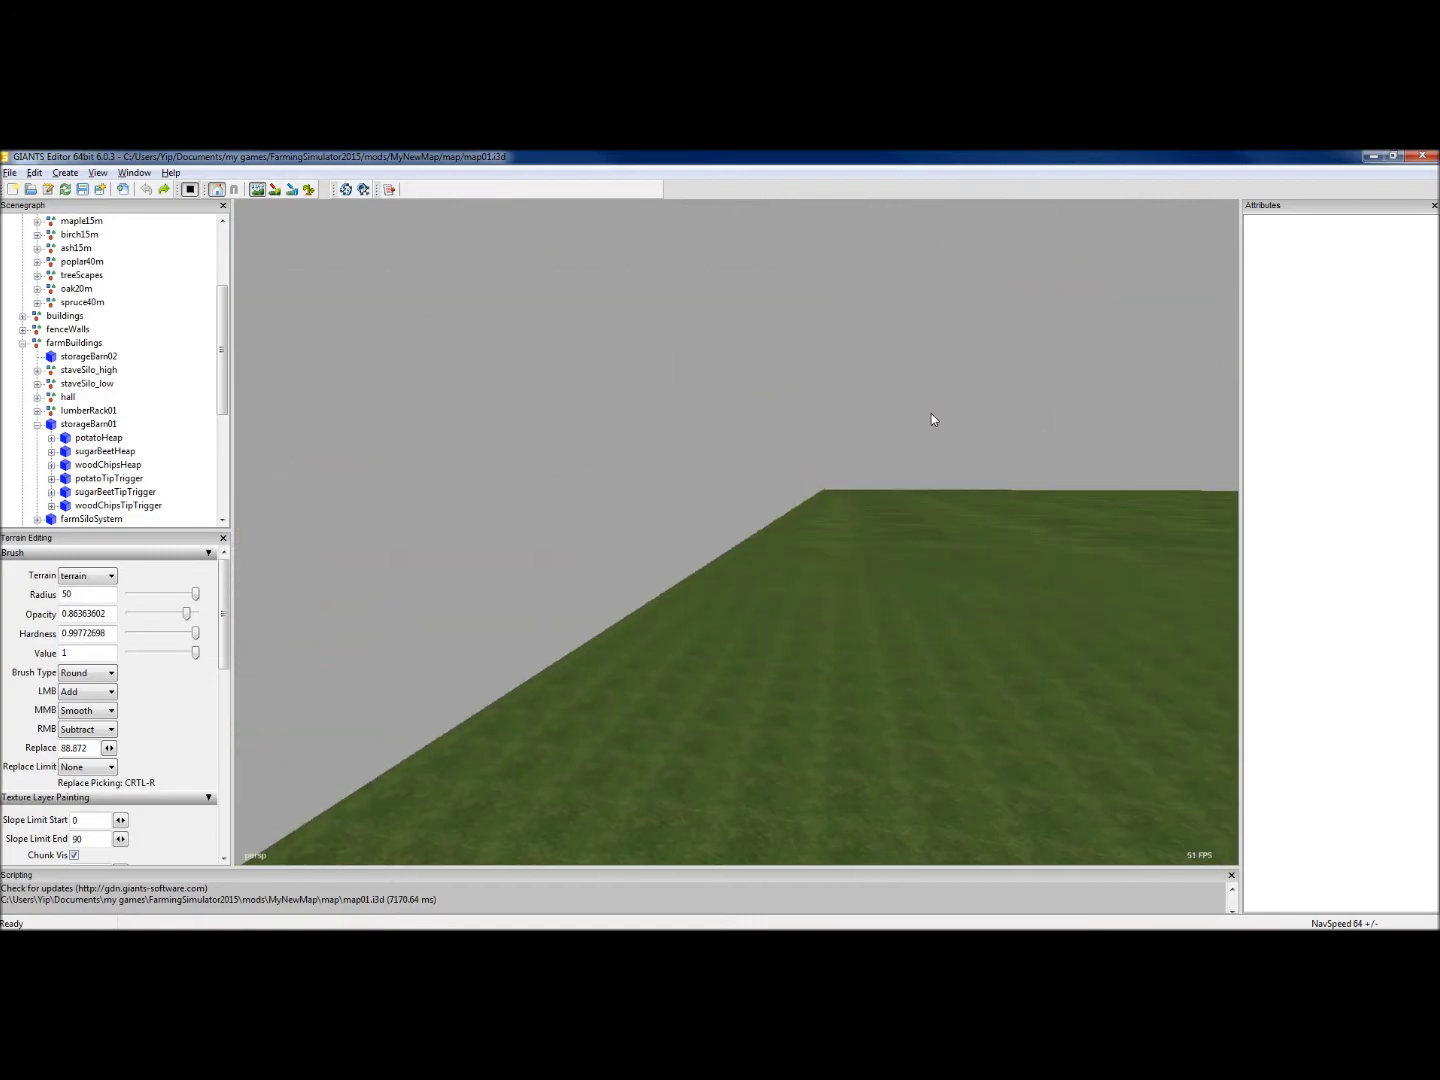
{"action": "left_click", "coordinate": [191, 191]}
{"action": "mouse_move", "coordinate": [558, 380]}
{"action": "right_mouse_down"}
{"action": "mouse_move", "coordinate": [679, 402]}
{"action": "mouse_move", "coordinate": [234, 439]}
{"action": "mouse_move", "coordinate": [604, 399]}
{"action": "mouse_move", "coordinate": [490, 477]}
{"action": "mouse_move", "coordinate": [559, 495]}
{"action": "right_mouse_up"}
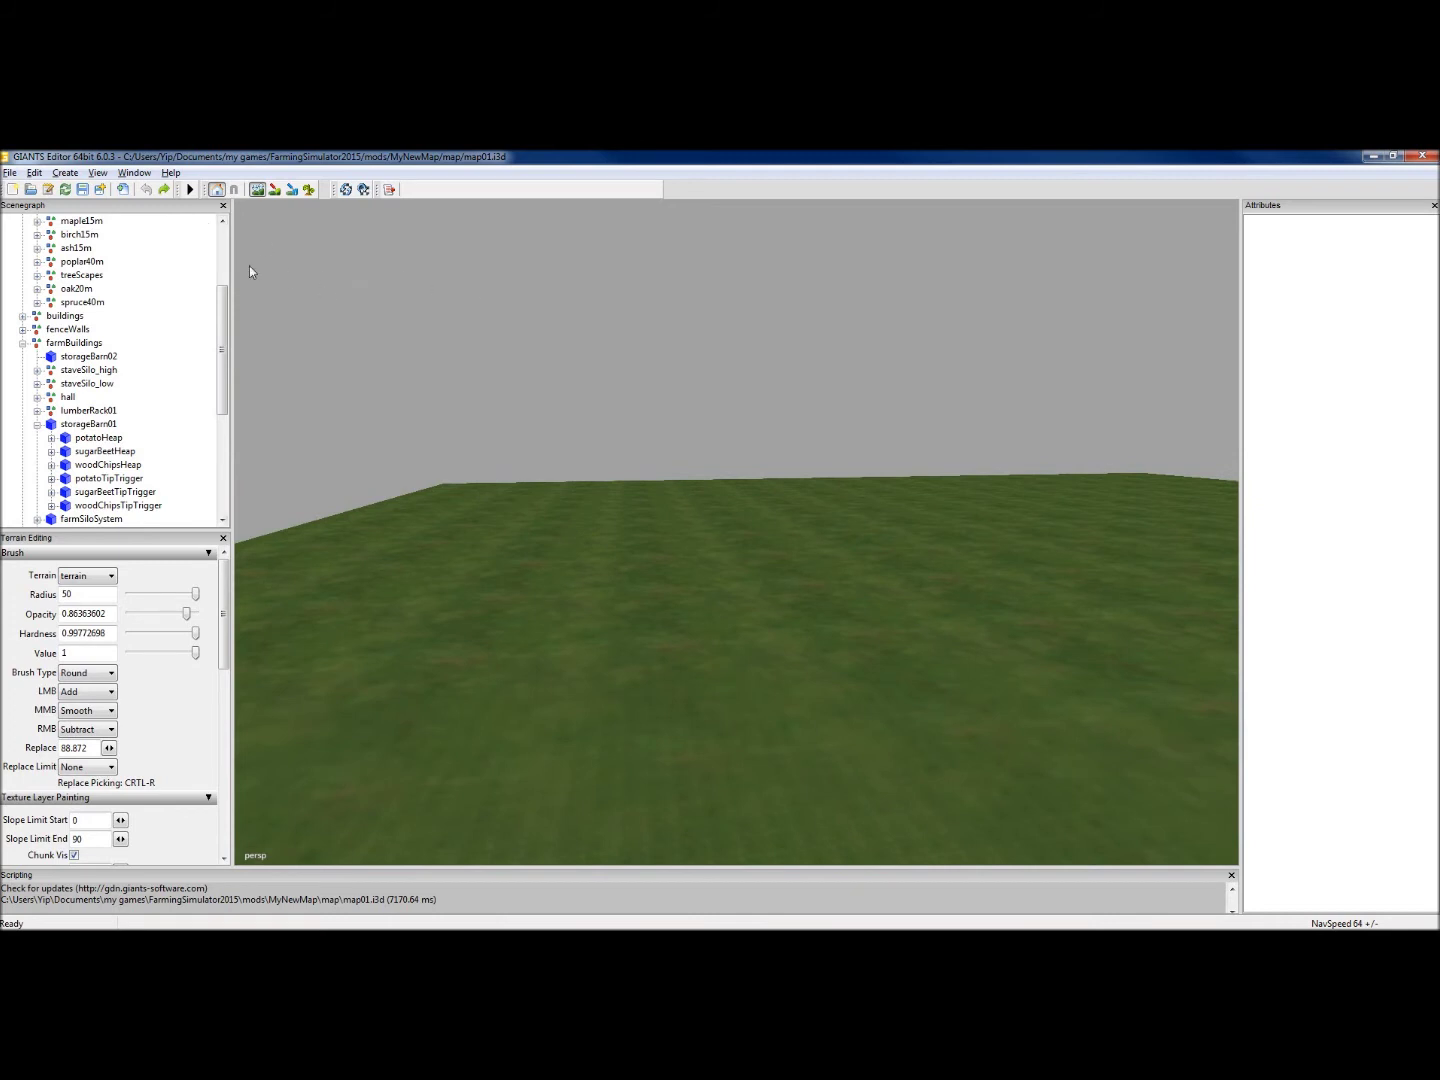
Step: Toggle Local/World transform mode and switch to terrain texture painting, viewed close over the ground
{"action": "left_click", "coordinate": [217, 190]}
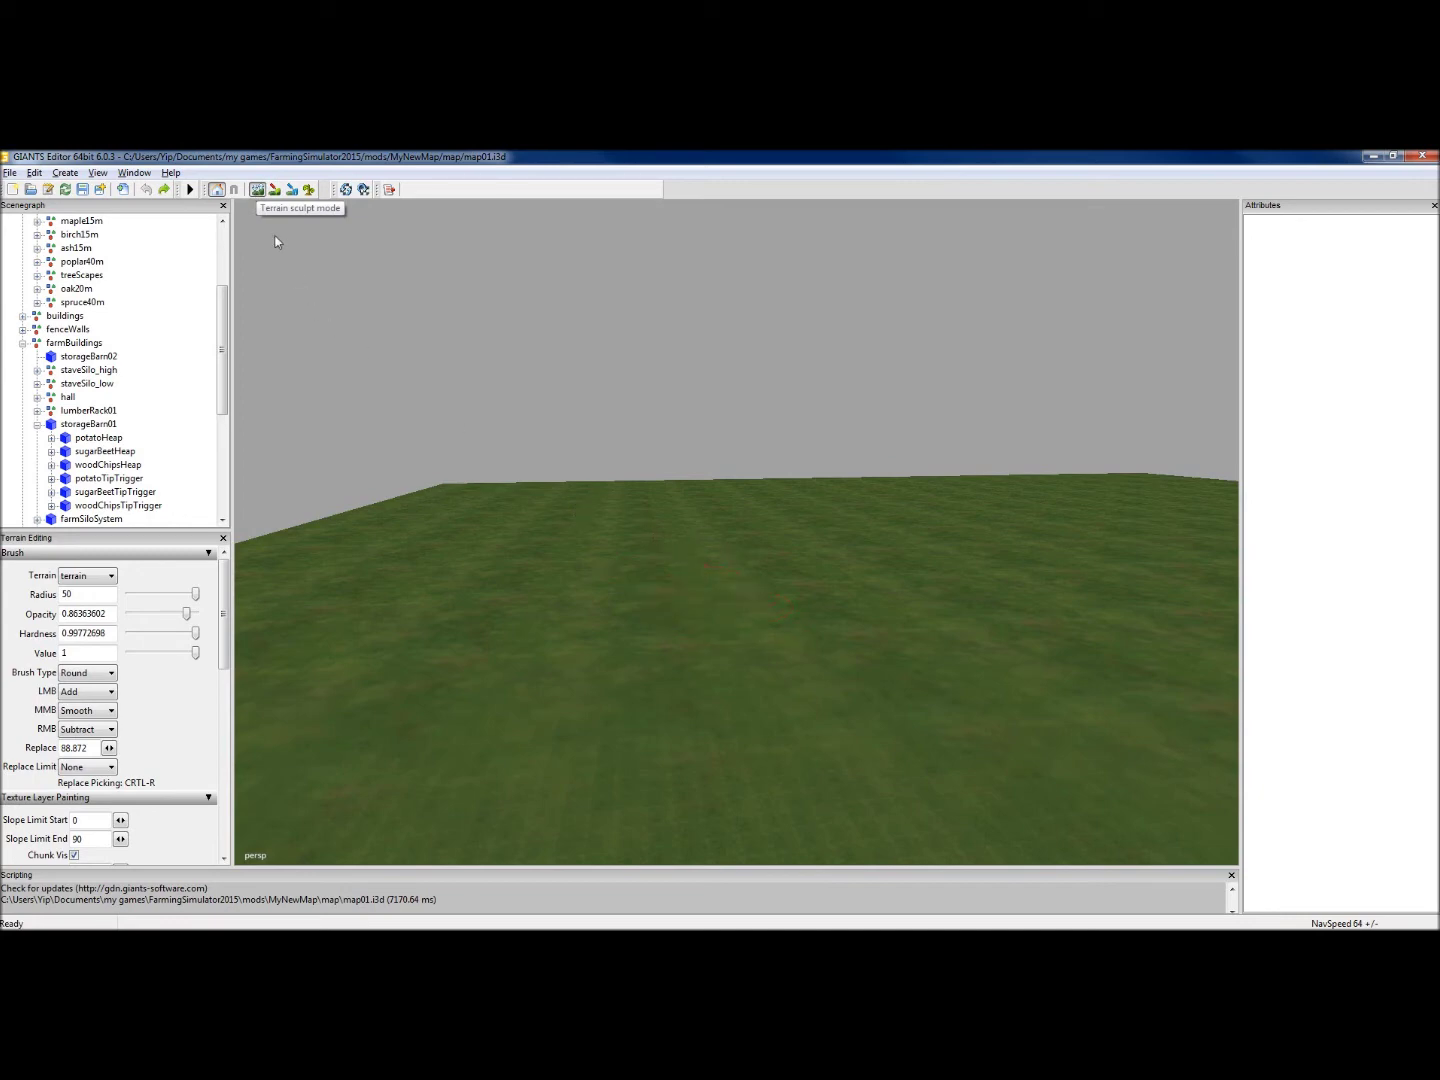
{"action": "left_click", "coordinate": [275, 189]}
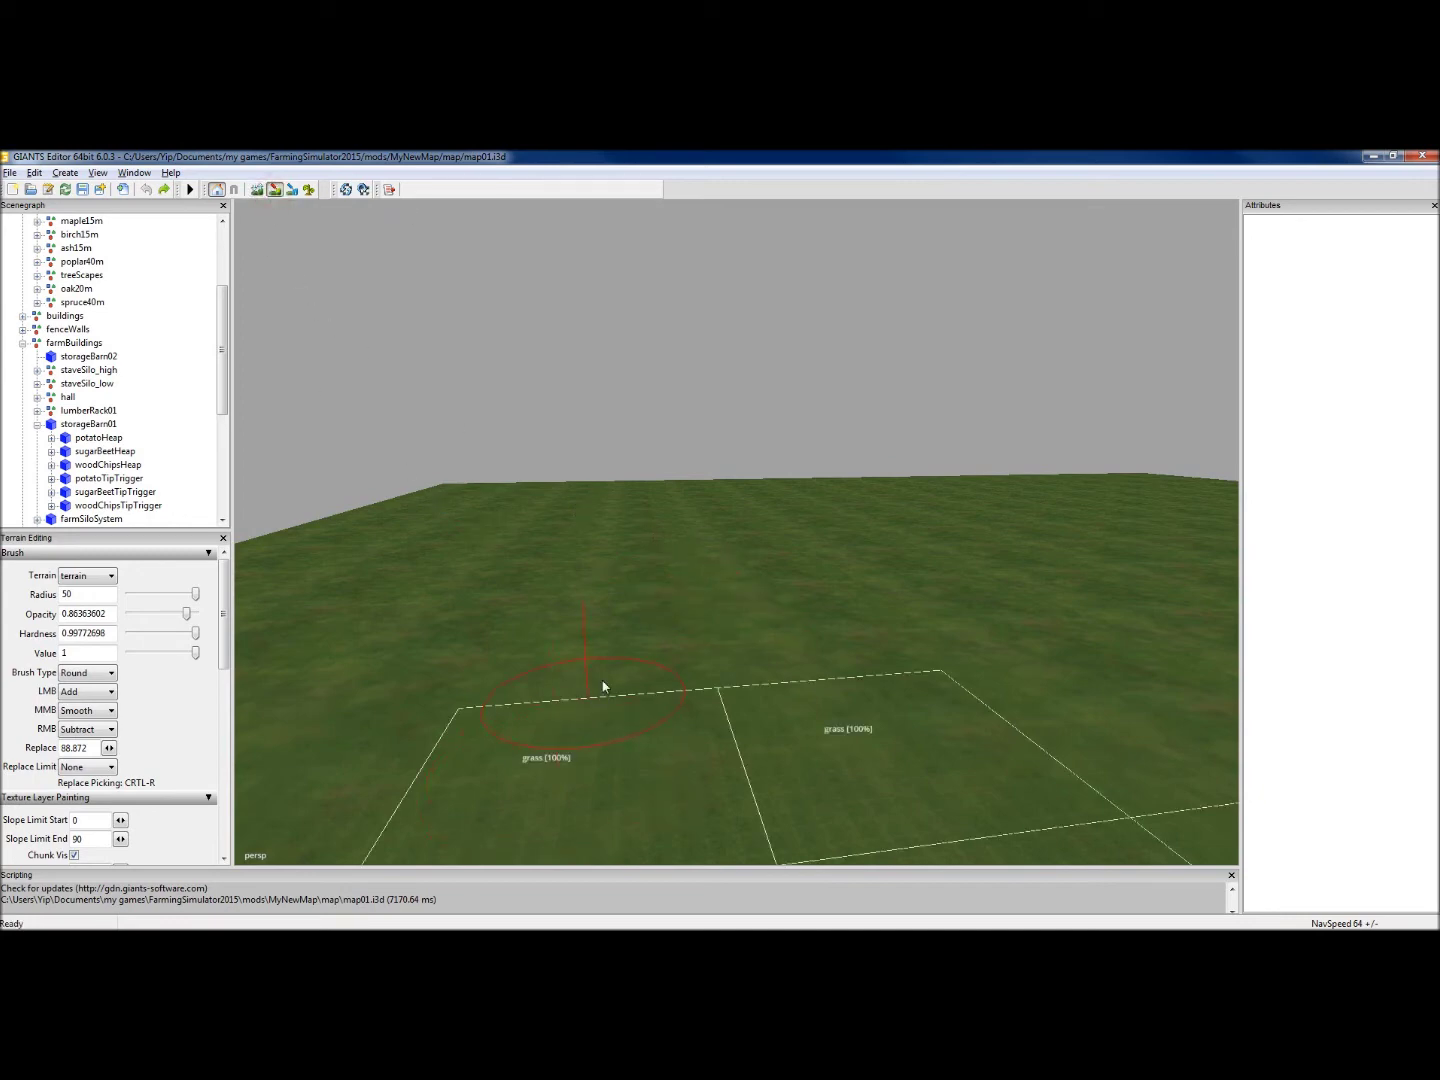
{"action": "right_click_drag", "start_coordinate": [704, 456], "coordinate": [664, 569]}
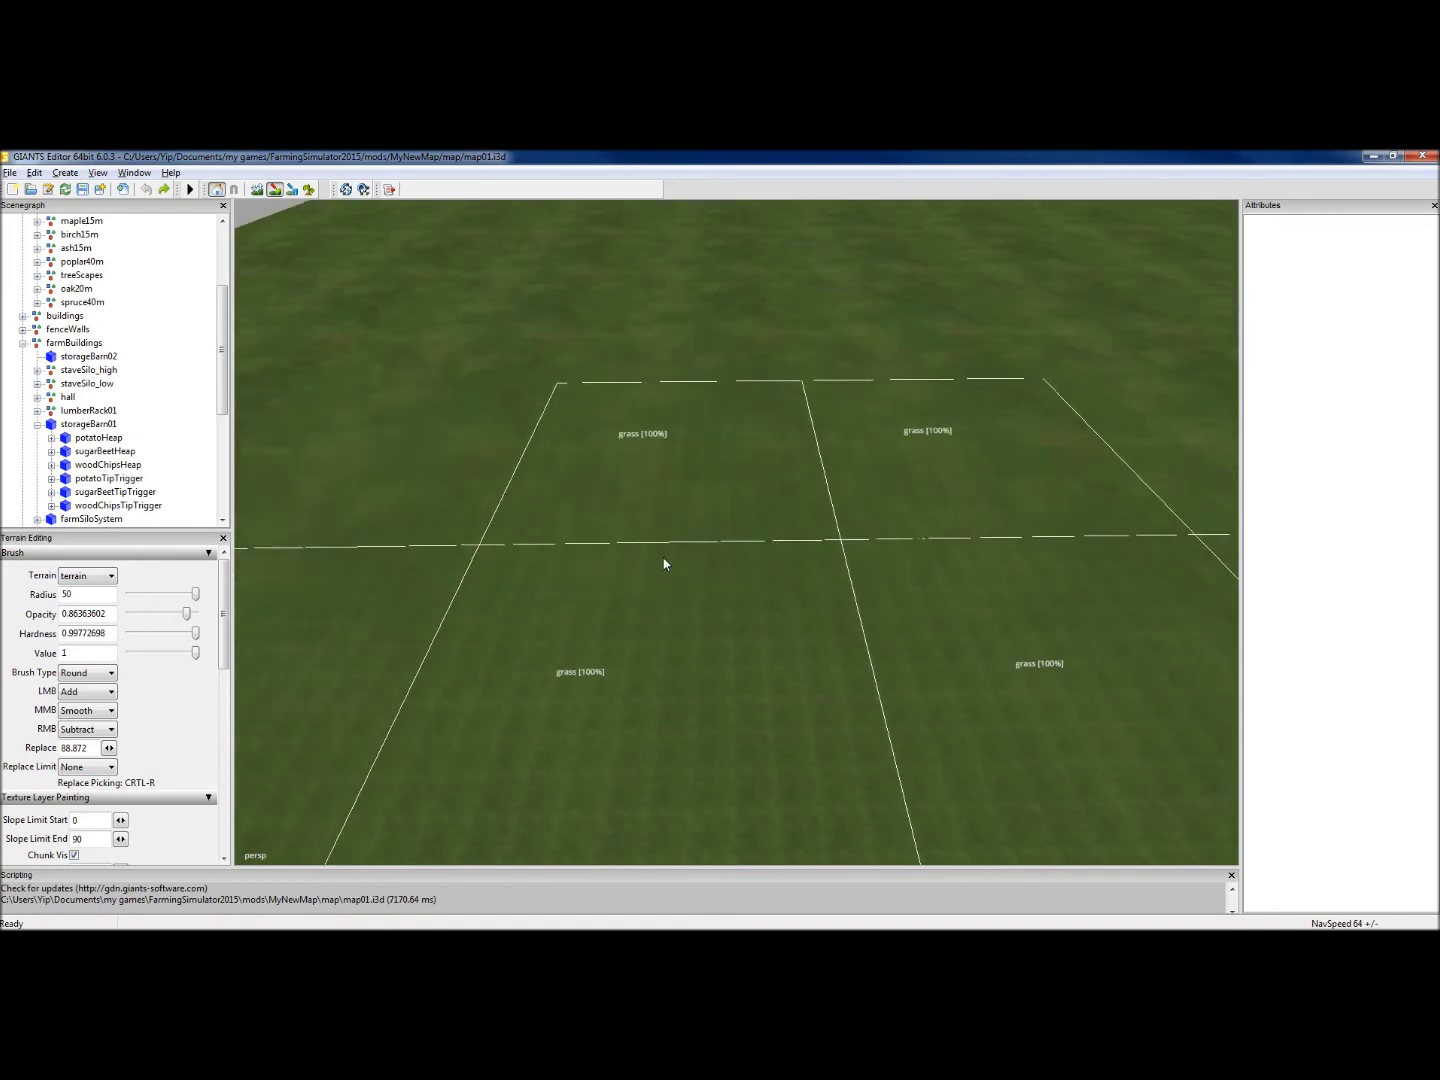
Step: Try info-layer painting, settle on foliage painting, and briefly open the Script Editor
{"action": "left_click", "coordinate": [293, 191]}
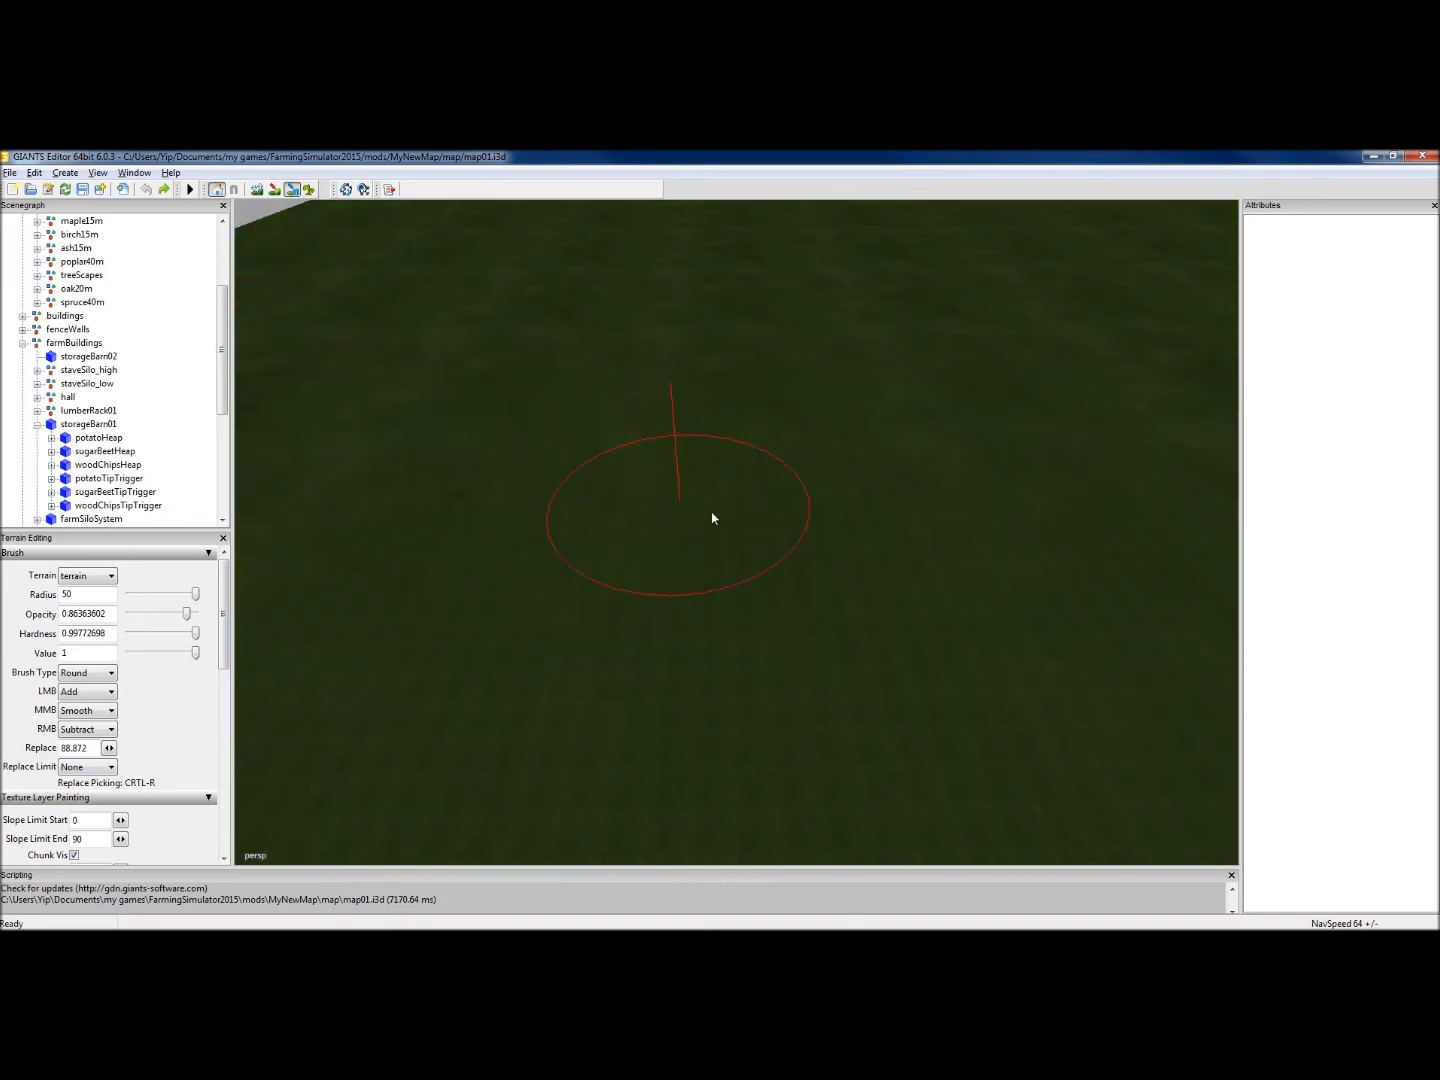
{"action": "left_click", "coordinate": [310, 189]}
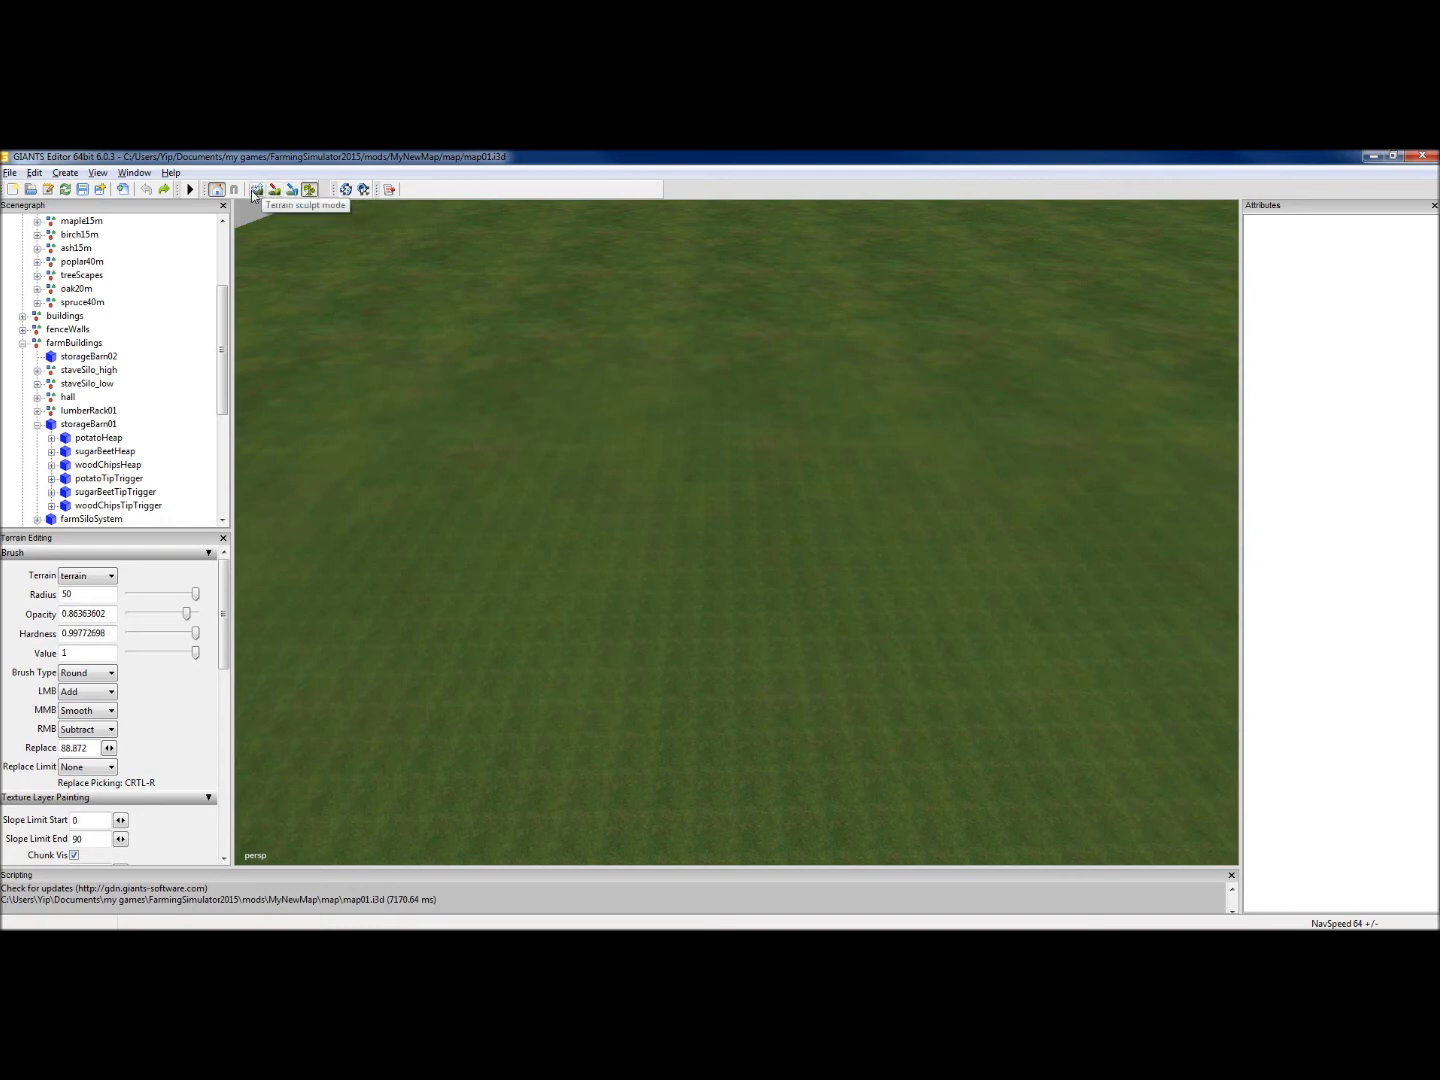
{"action": "left_click", "coordinate": [310, 190]}
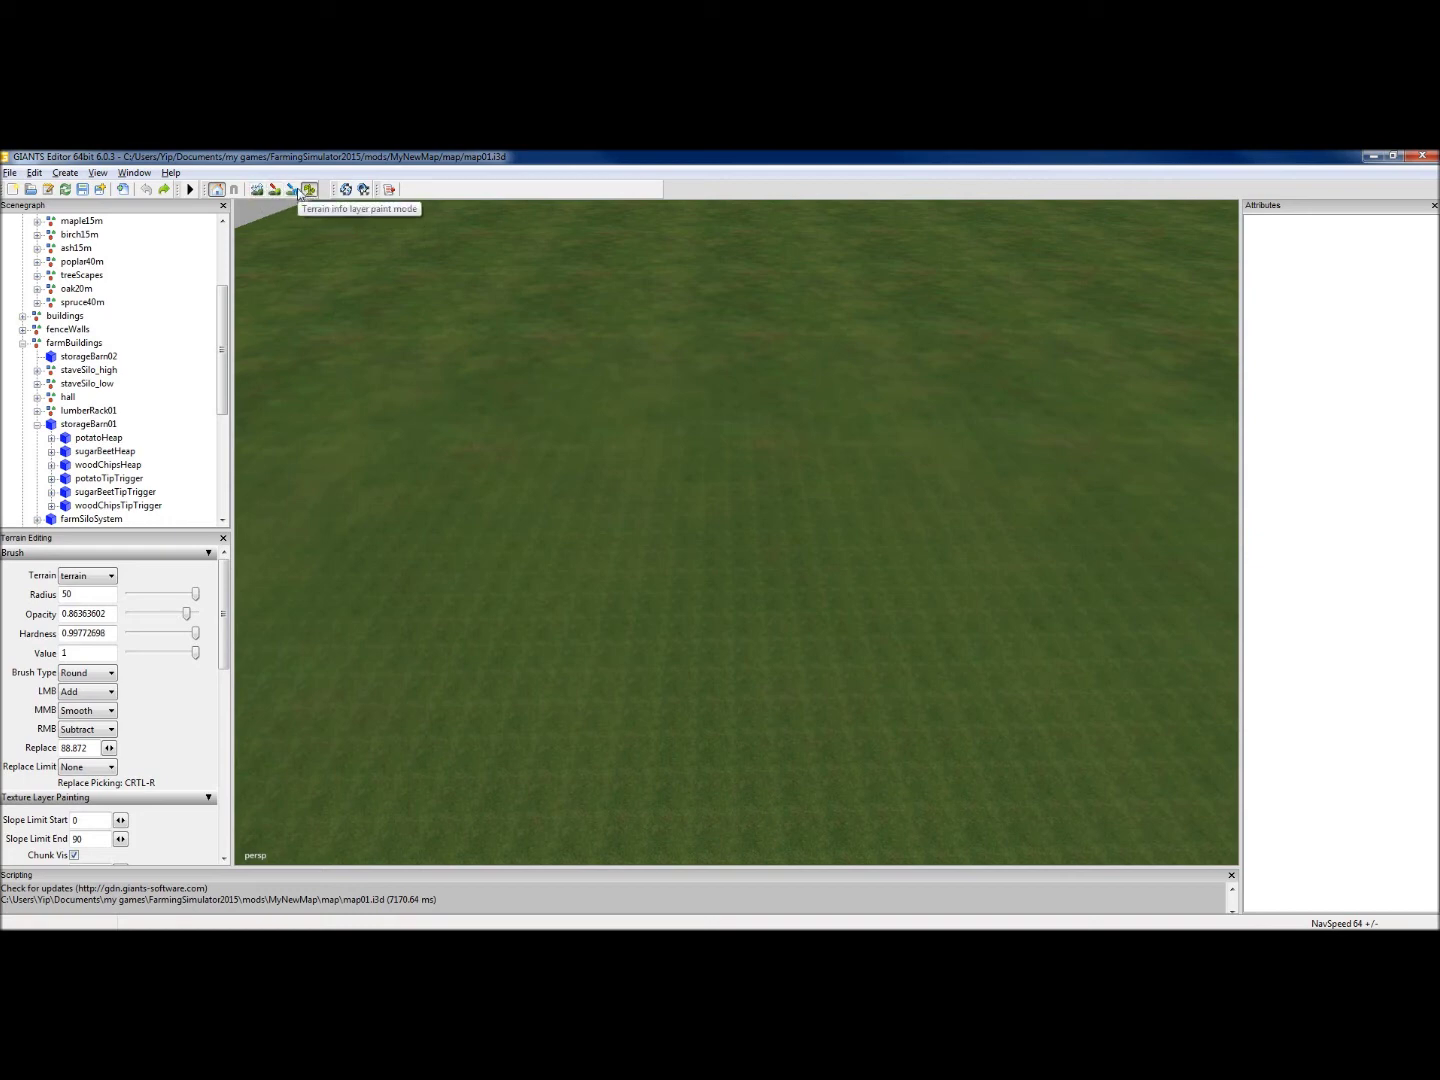
{"action": "left_click", "coordinate": [390, 191]}
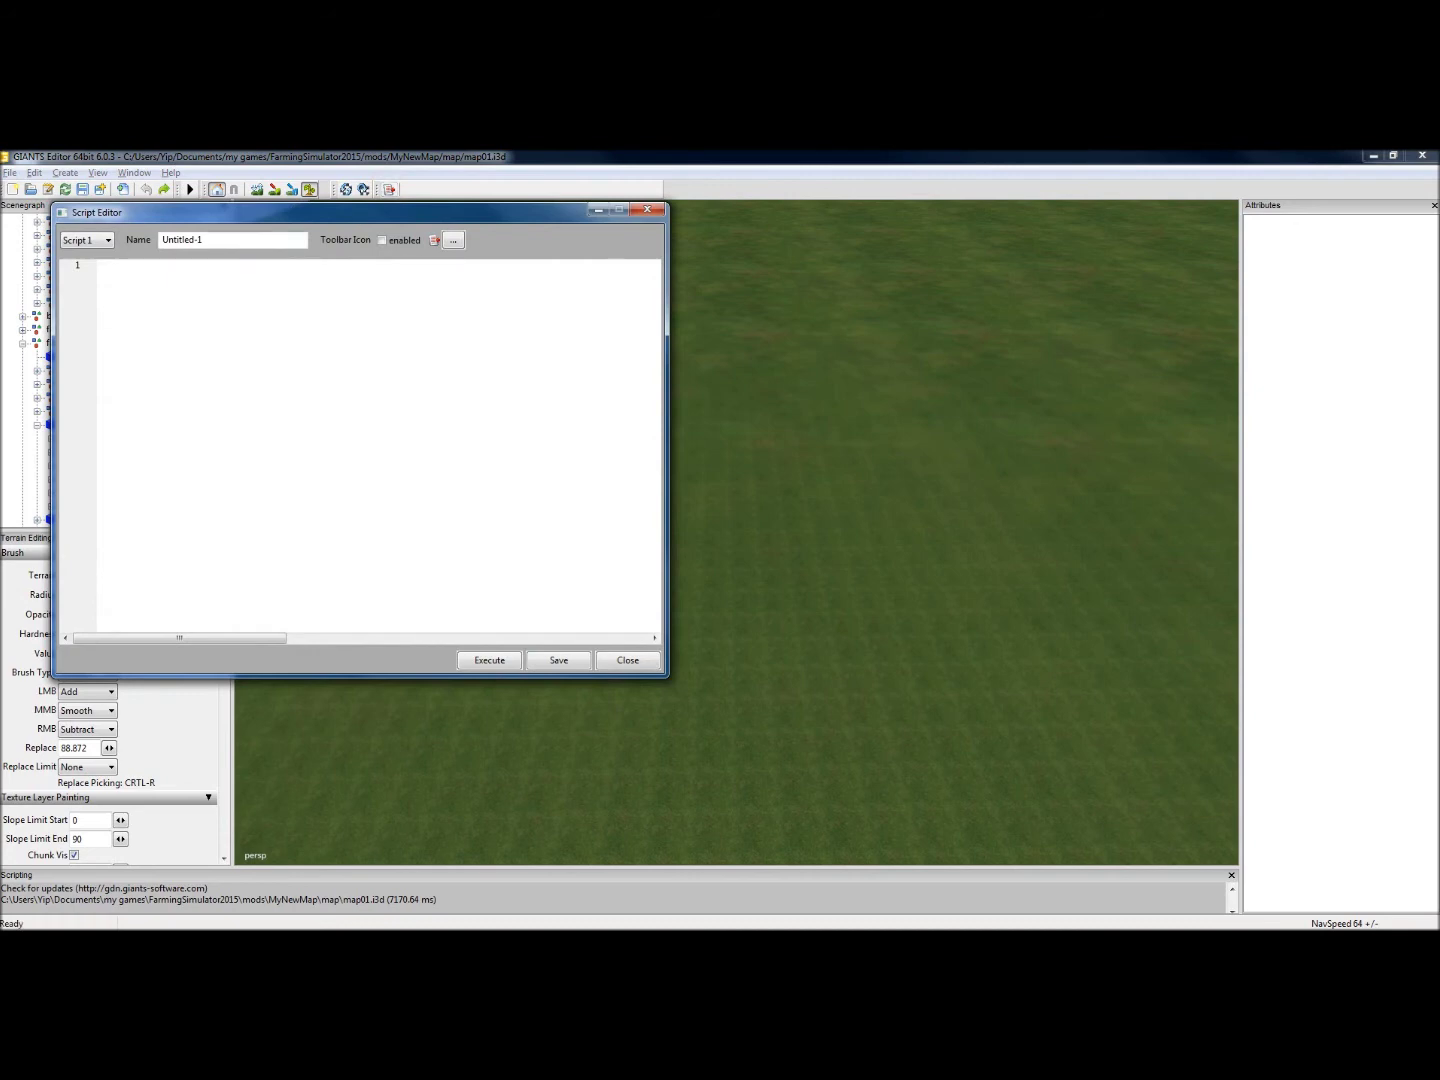
{"action": "left_click", "coordinate": [628, 662]}
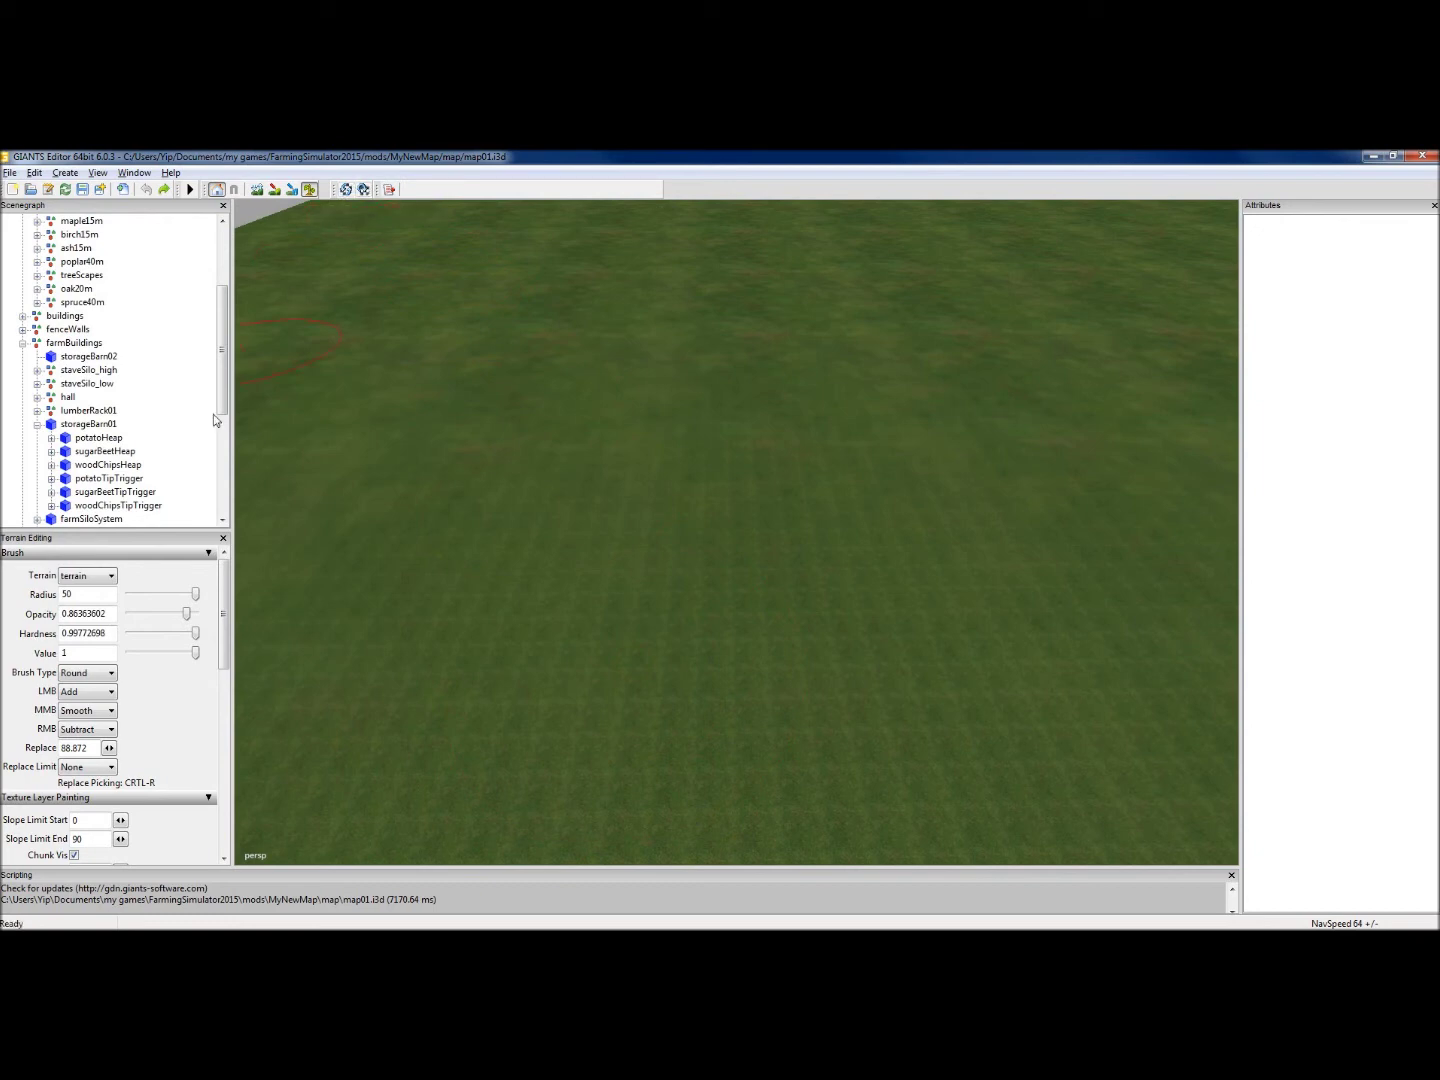
{"action": "right_click_drag", "start_coordinate": [308, 208], "coordinate": [312, 343]}
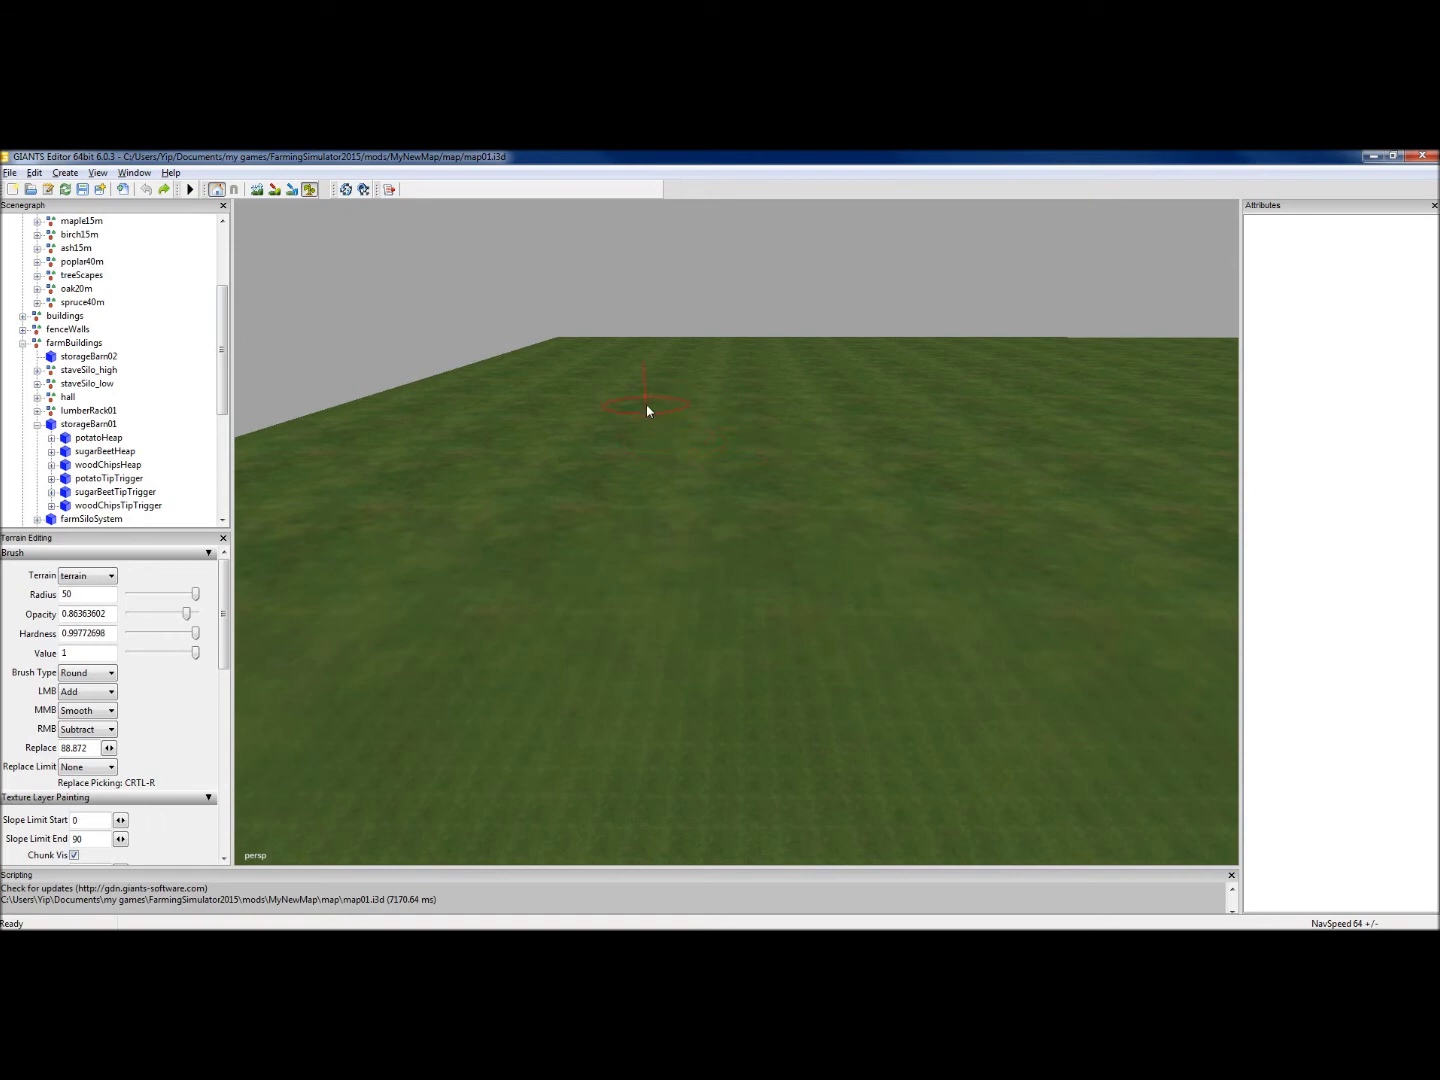
{"action": "mouse_move", "coordinate": [594, 386]}
{"action": "right_mouse_down"}
{"action": "mouse_move", "coordinate": [845, 370]}
{"action": "mouse_move", "coordinate": [398, 373]}
{"action": "mouse_move", "coordinate": [644, 357]}
{"action": "mouse_move", "coordinate": [630, 495]}
{"action": "mouse_move", "coordinate": [606, 383]}
{"action": "mouse_move", "coordinate": [607, 289]}
{"action": "mouse_move", "coordinate": [615, 349]}
{"action": "right_mouse_up"}
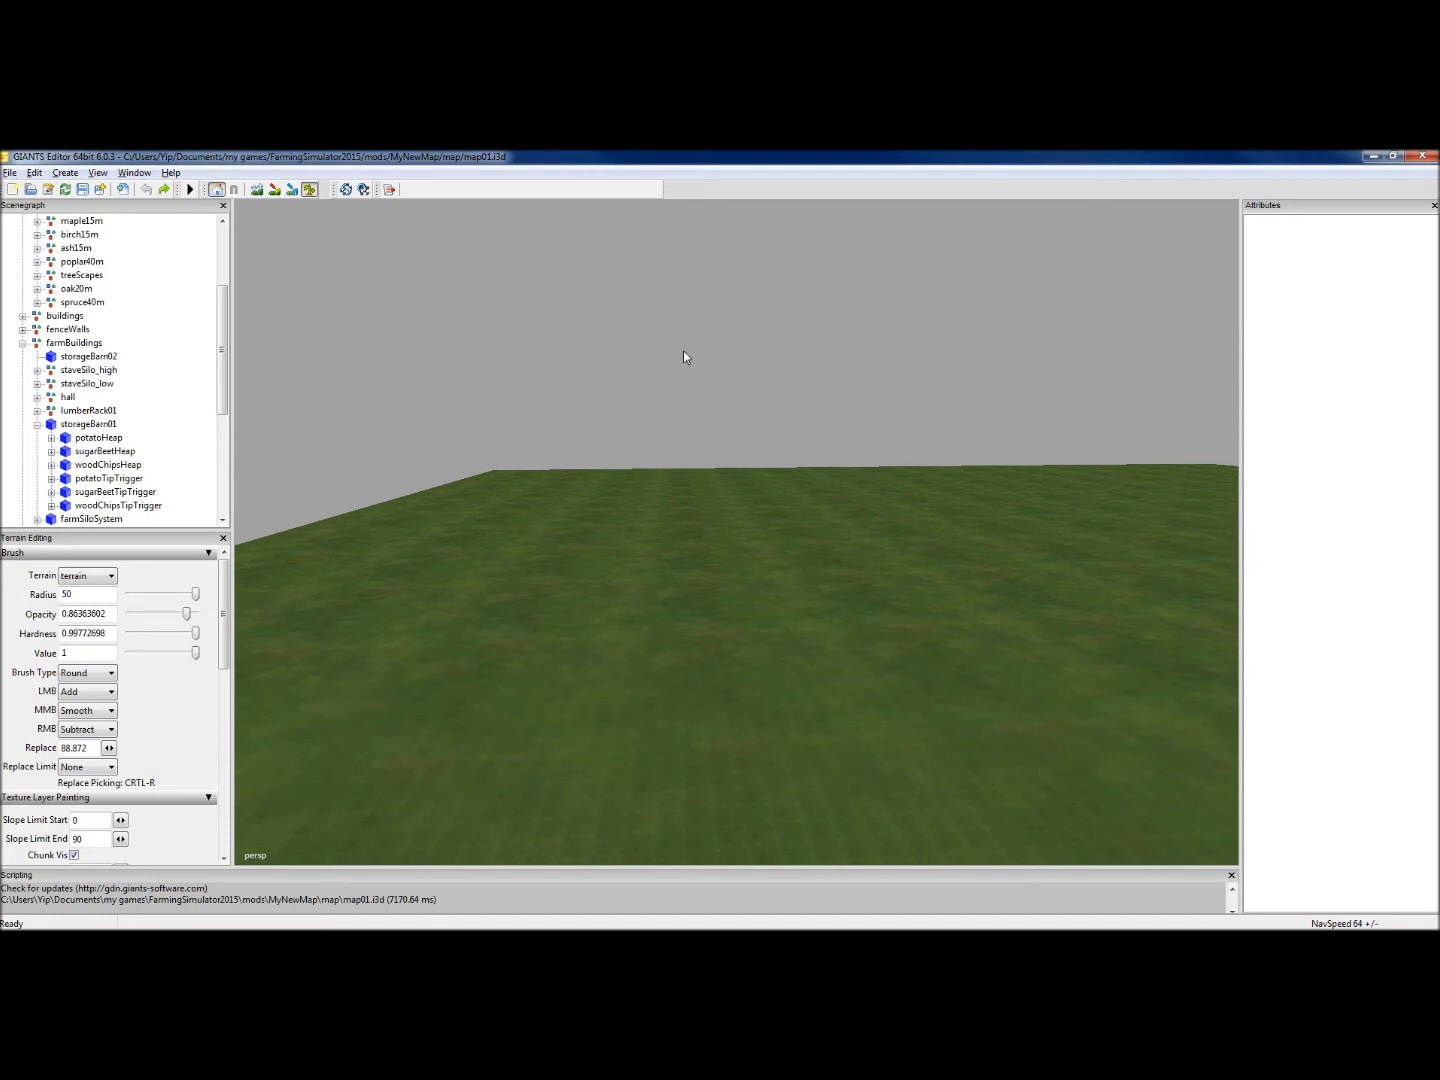
{"action": "mouse_move", "coordinate": [684, 356]}
{"action": "right_mouse_down"}
{"action": "mouse_move", "coordinate": [633, 360]}
{"action": "mouse_move", "coordinate": [736, 356]}
{"action": "mouse_move", "coordinate": [655, 421]}
{"action": "mouse_move", "coordinate": [710, 335]}
{"action": "mouse_move", "coordinate": [620, 354]}
{"action": "mouse_move", "coordinate": [618, 340]}
{"action": "mouse_move", "coordinate": [678, 355]}
{"action": "right_mouse_up"}
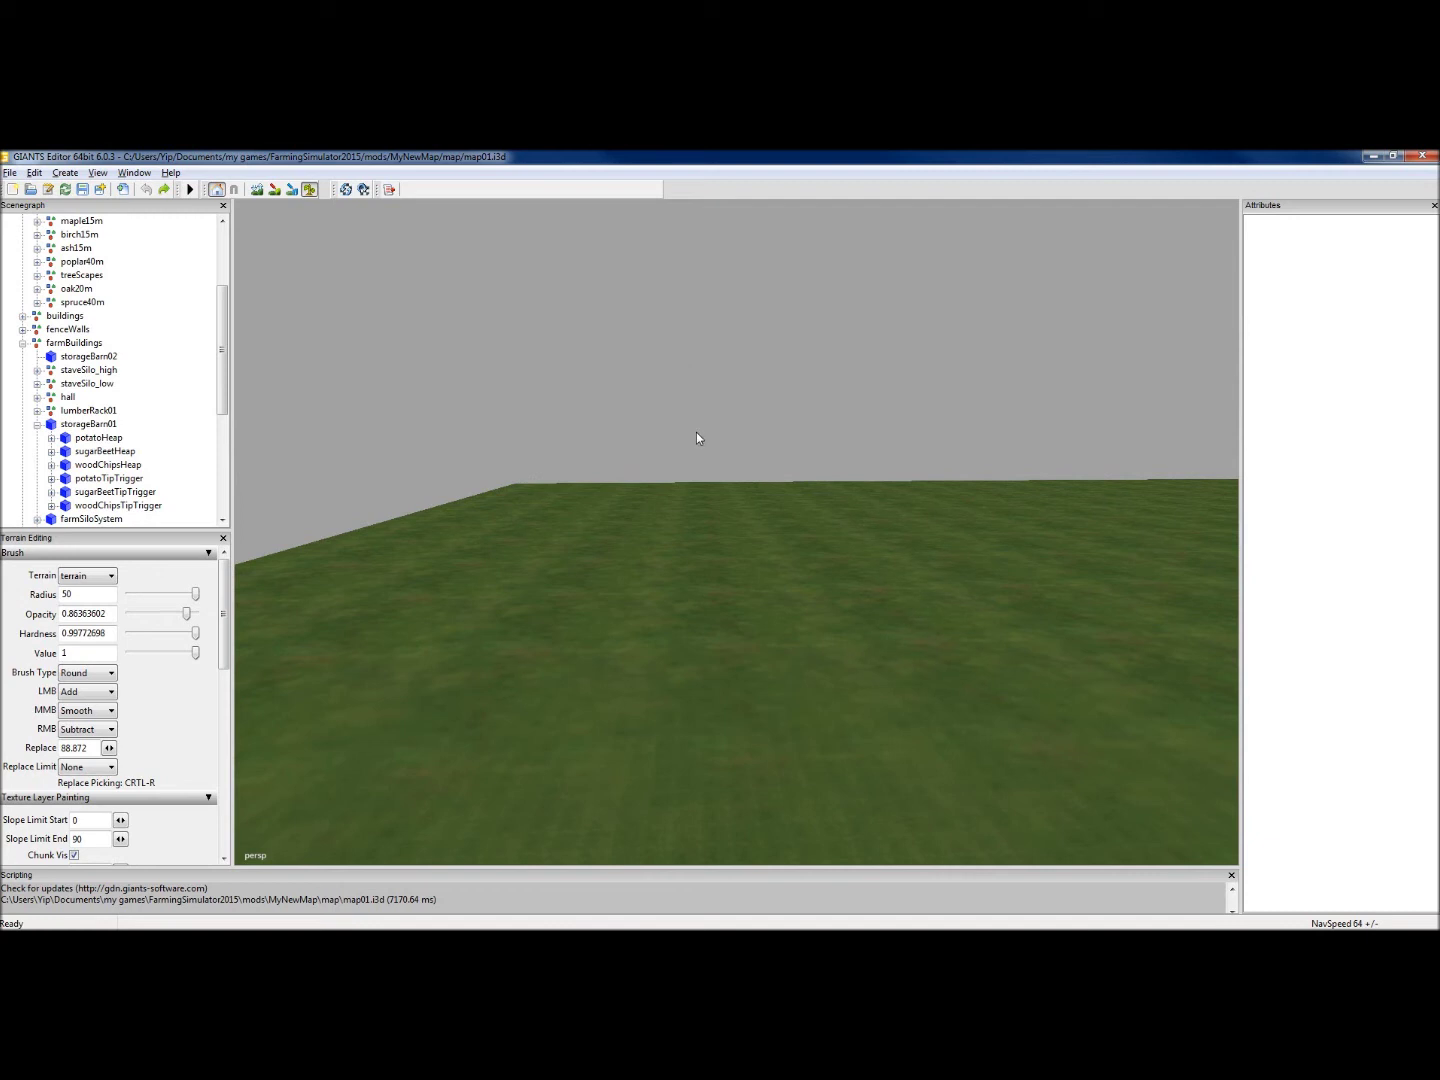
{"action": "right_click_drag", "start_coordinate": [698, 434], "coordinate": [620, 441]}
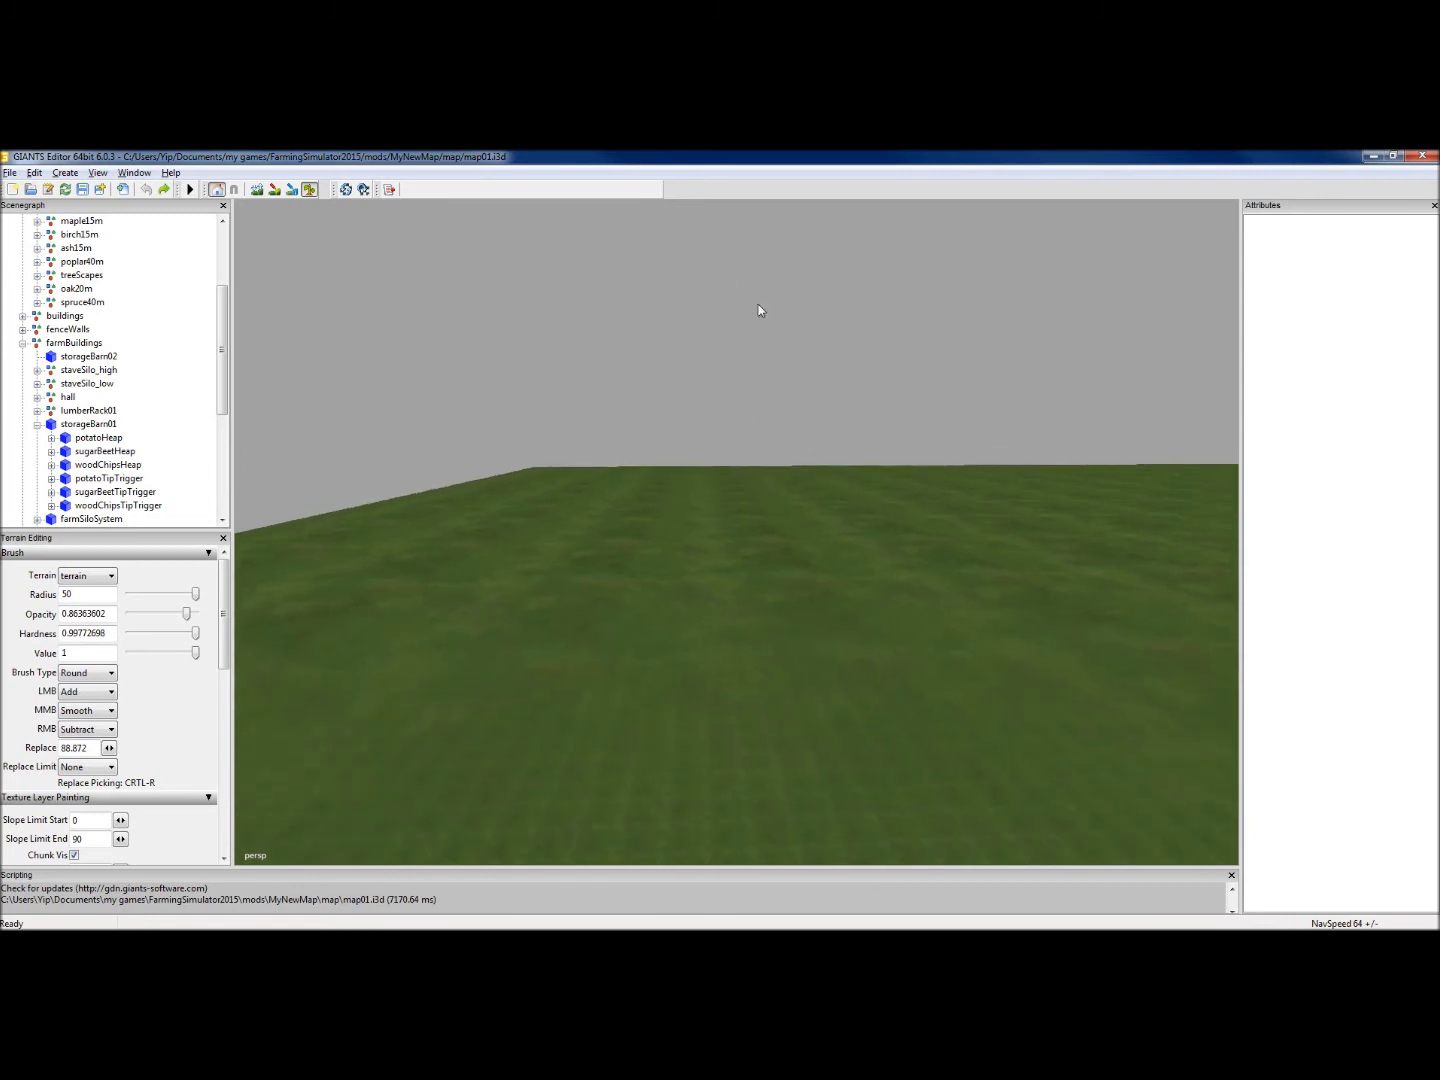
{"action": "right_click_drag", "start_coordinate": [758, 310], "coordinate": [669, 398]}
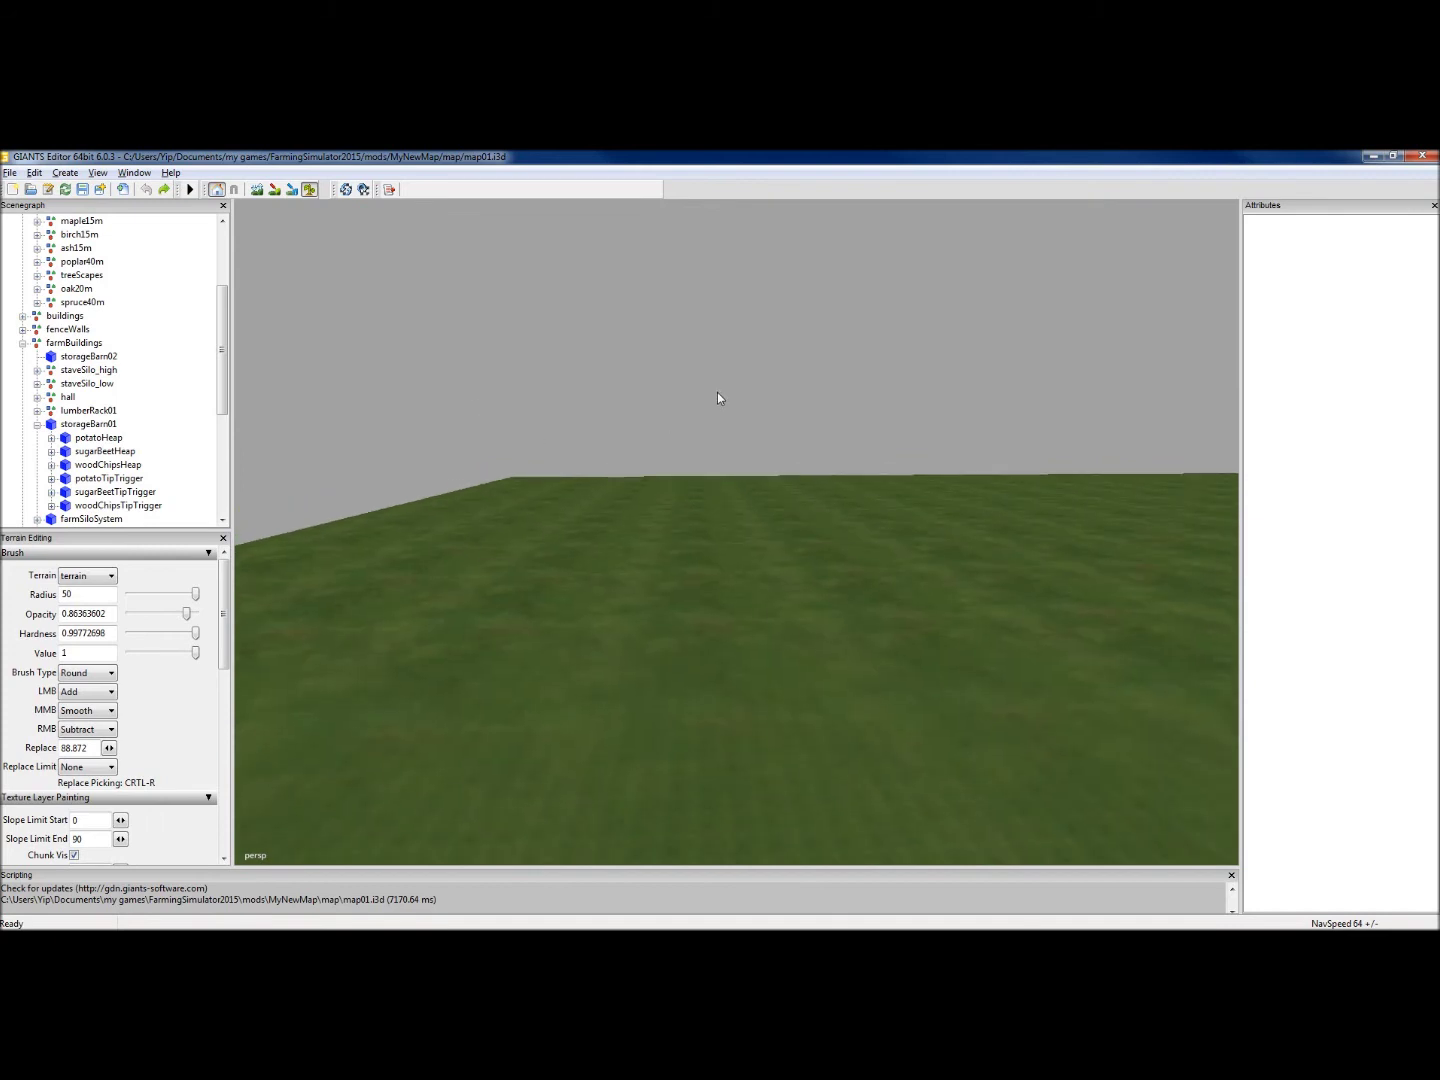
{"action": "right_click_drag", "start_coordinate": [717, 391], "coordinate": [828, 221]}
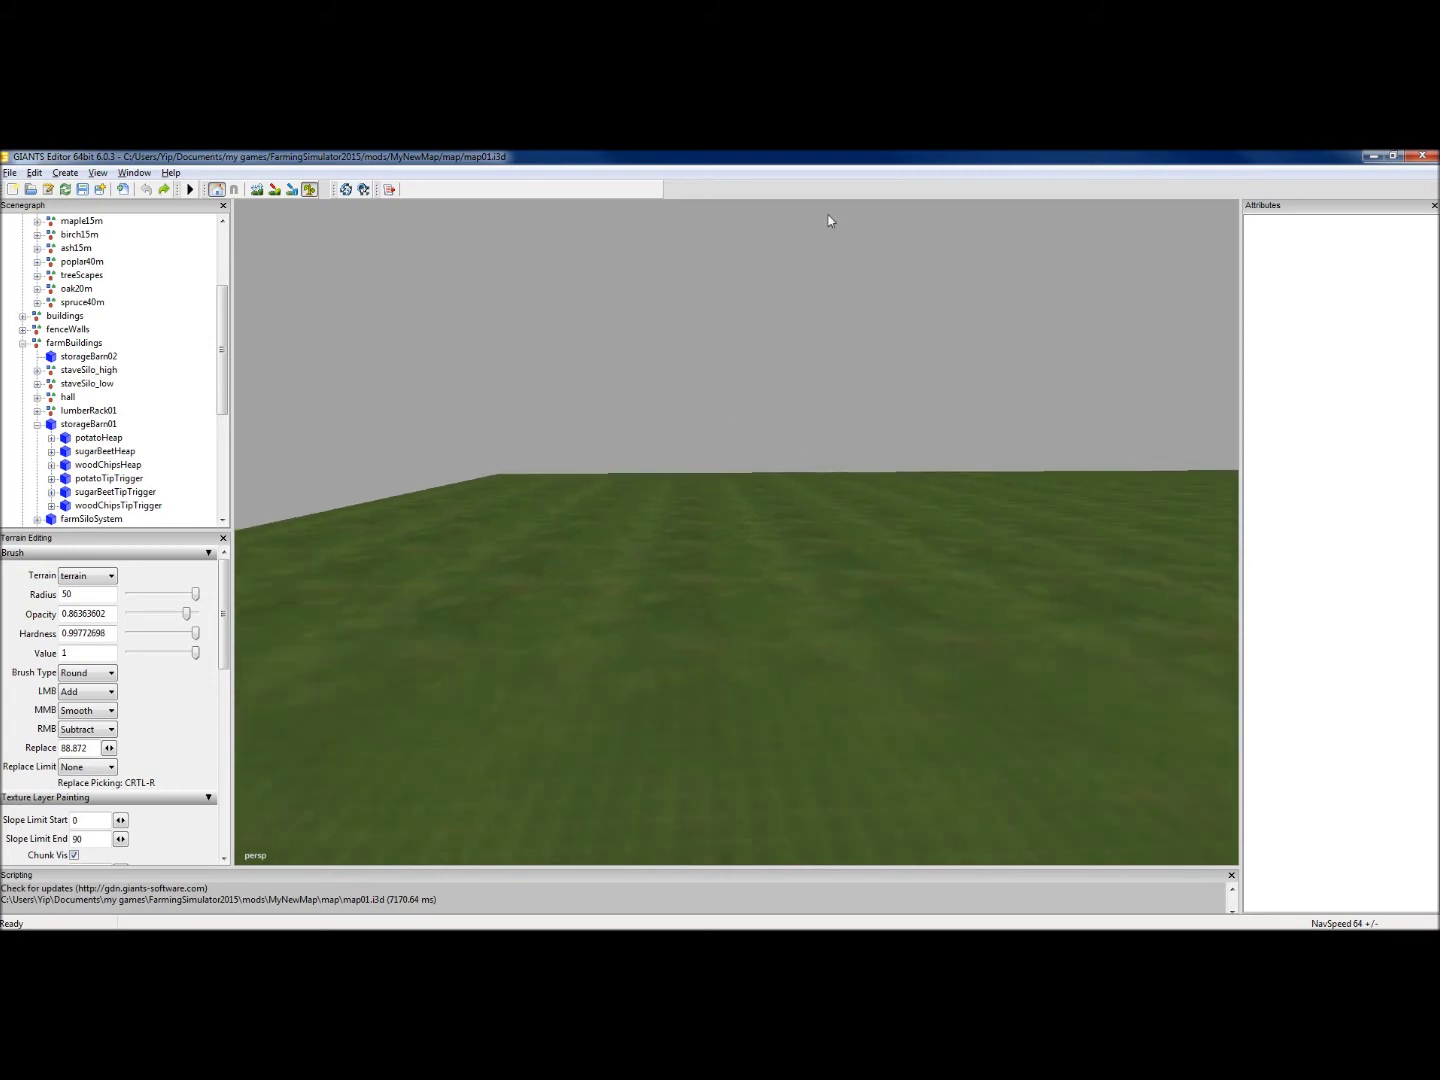
{"action": "mouse_move", "coordinate": [598, 390]}
{"action": "right_mouse_down"}
{"action": "mouse_move", "coordinate": [836, 482]}
{"action": "mouse_move", "coordinate": [826, 408]}
{"action": "right_mouse_up"}
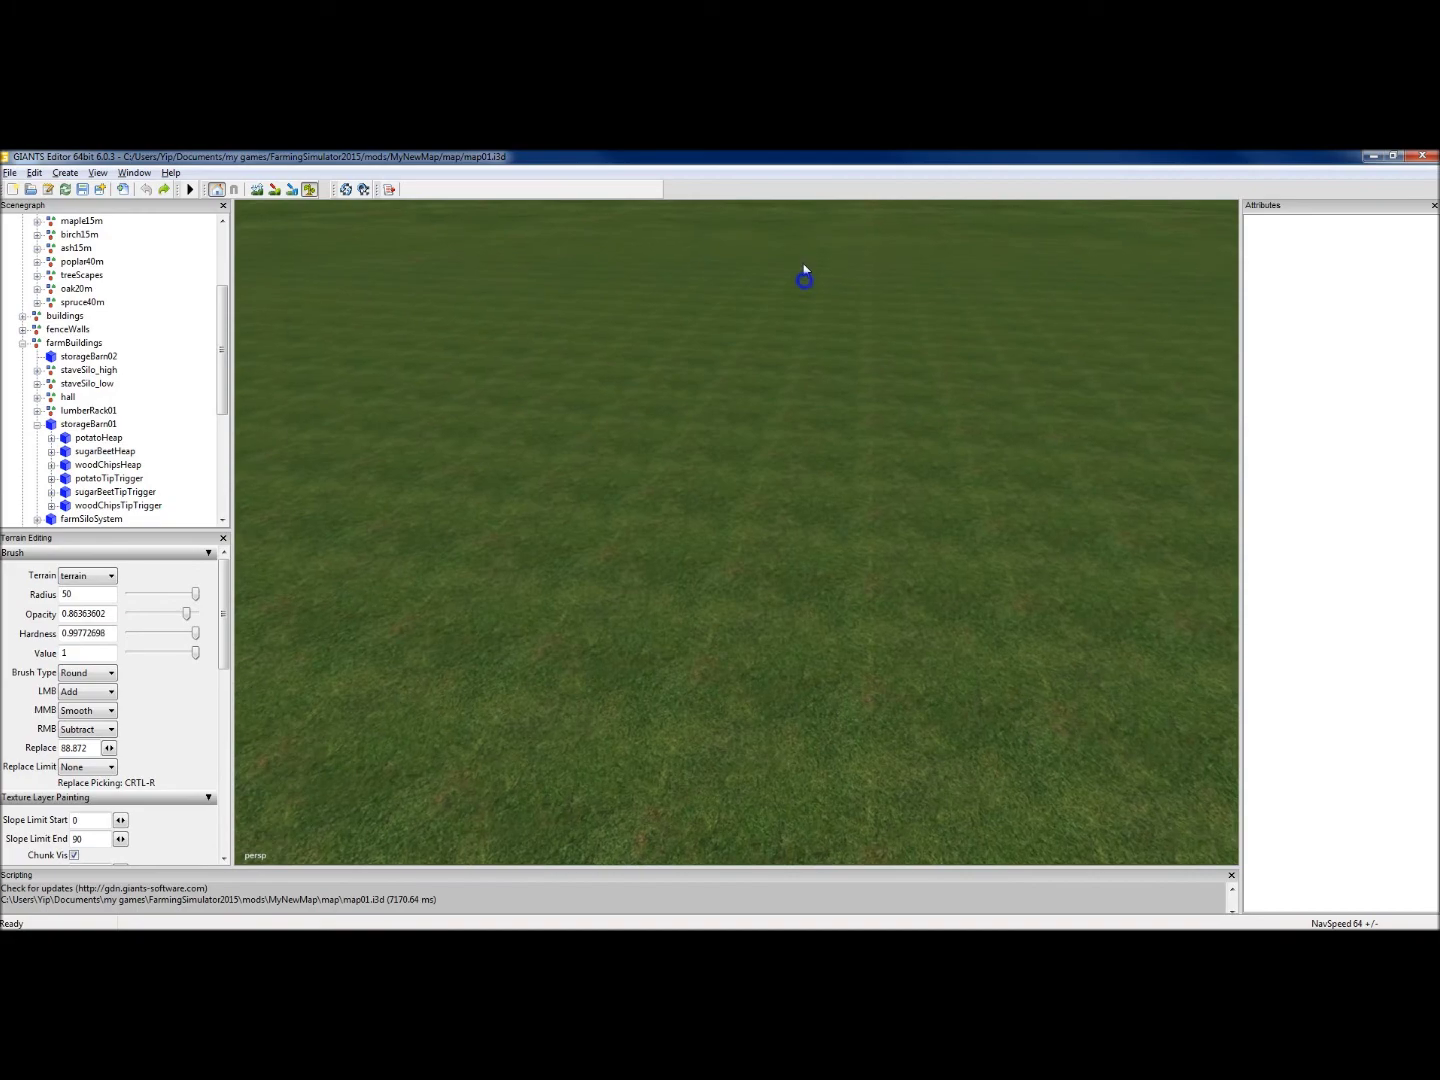
{"action": "right_click_drag", "start_coordinate": [804, 272], "coordinate": [590, 626]}
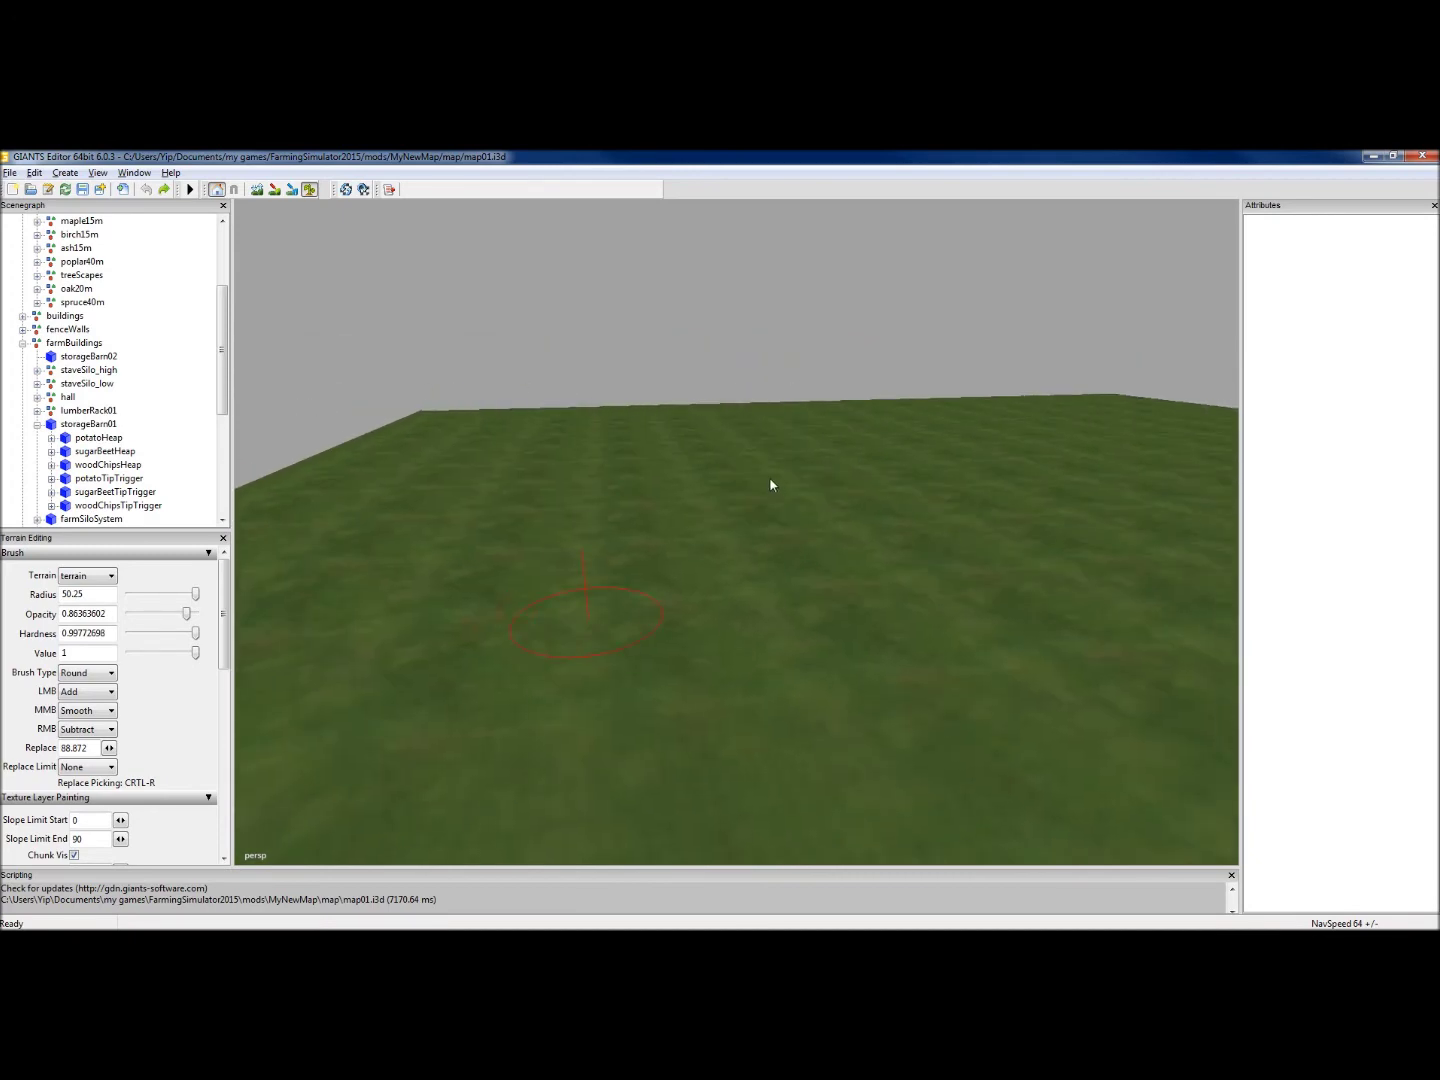
{"action": "mouse_move", "coordinate": [769, 484]}
{"action": "right_mouse_down"}
{"action": "mouse_move", "coordinate": [546, 501]}
{"action": "mouse_move", "coordinate": [768, 490]}
{"action": "right_mouse_up"}
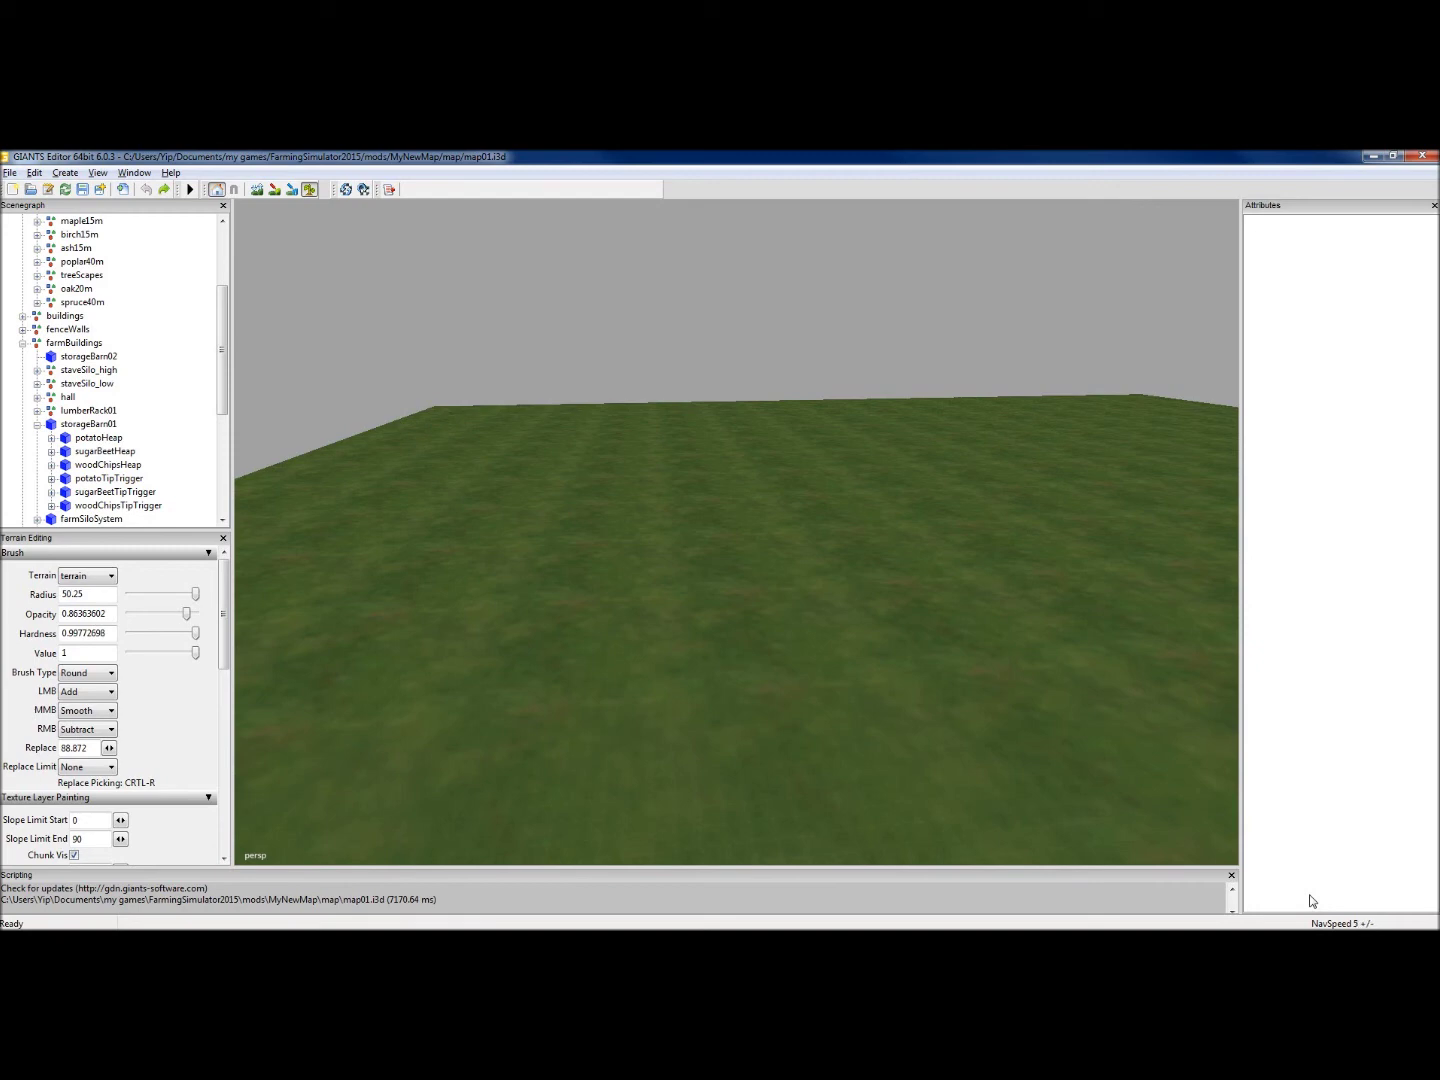
Step: Fly the camera forward over the terrain and raise navigation speed with NavSpeed +
{"action": "scroll", "coordinate": [681, 343], "scroll_direction": "down", "scroll_amount": 2}
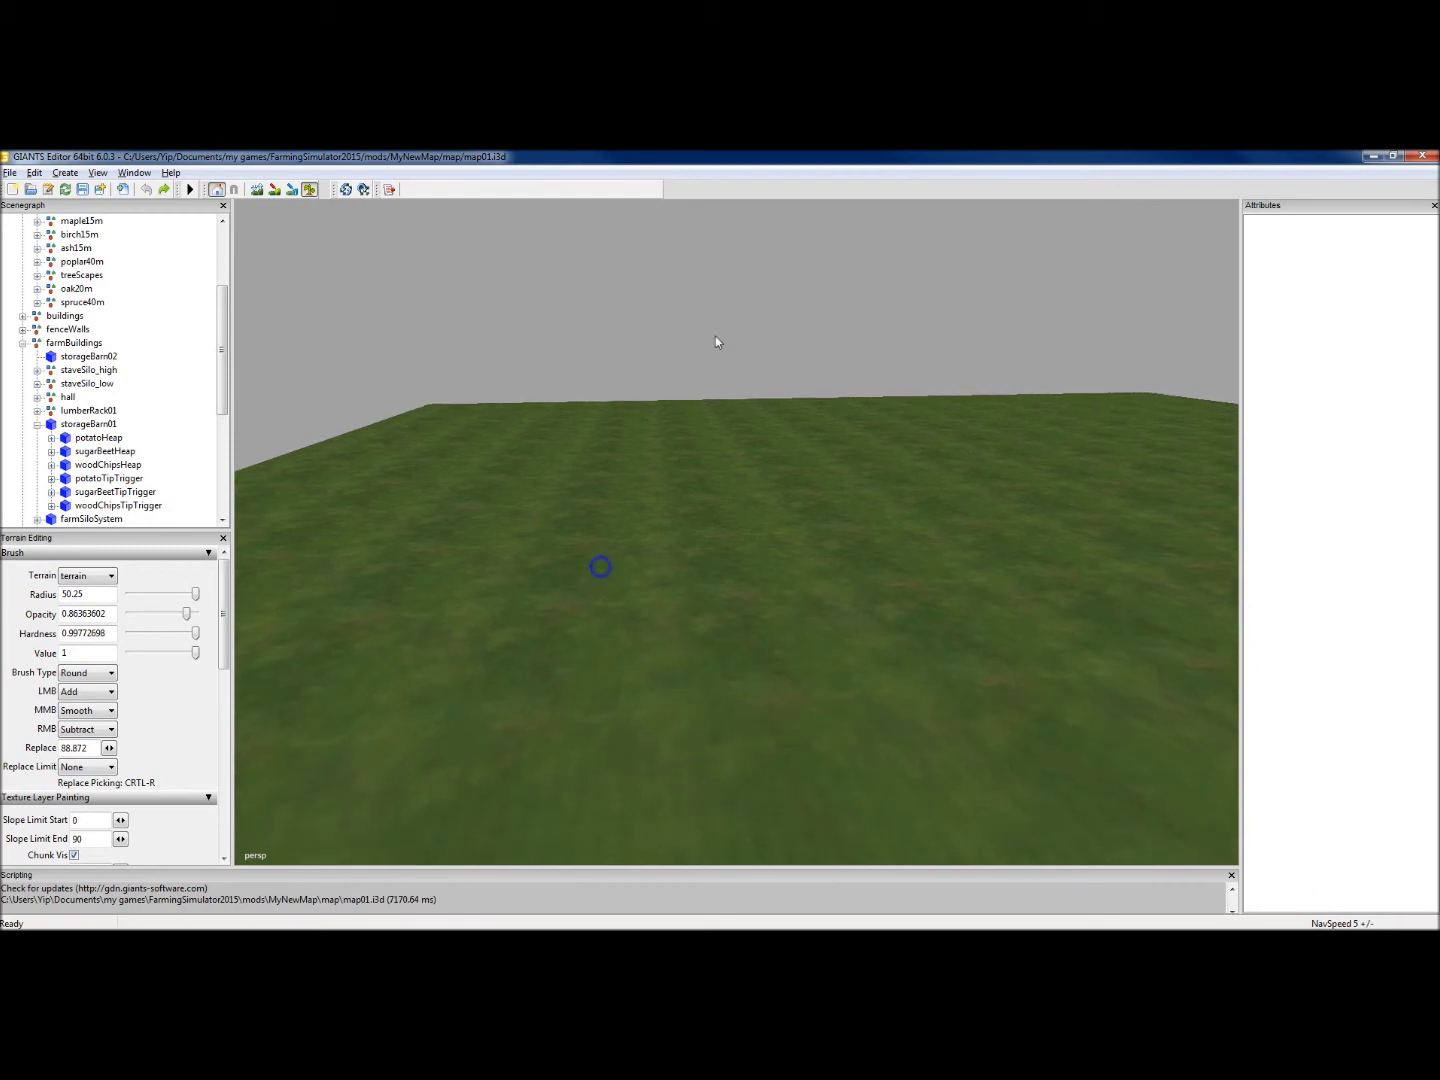
{"action": "scroll", "coordinate": [653, 578], "scroll_direction": "down", "scroll_amount": 3}
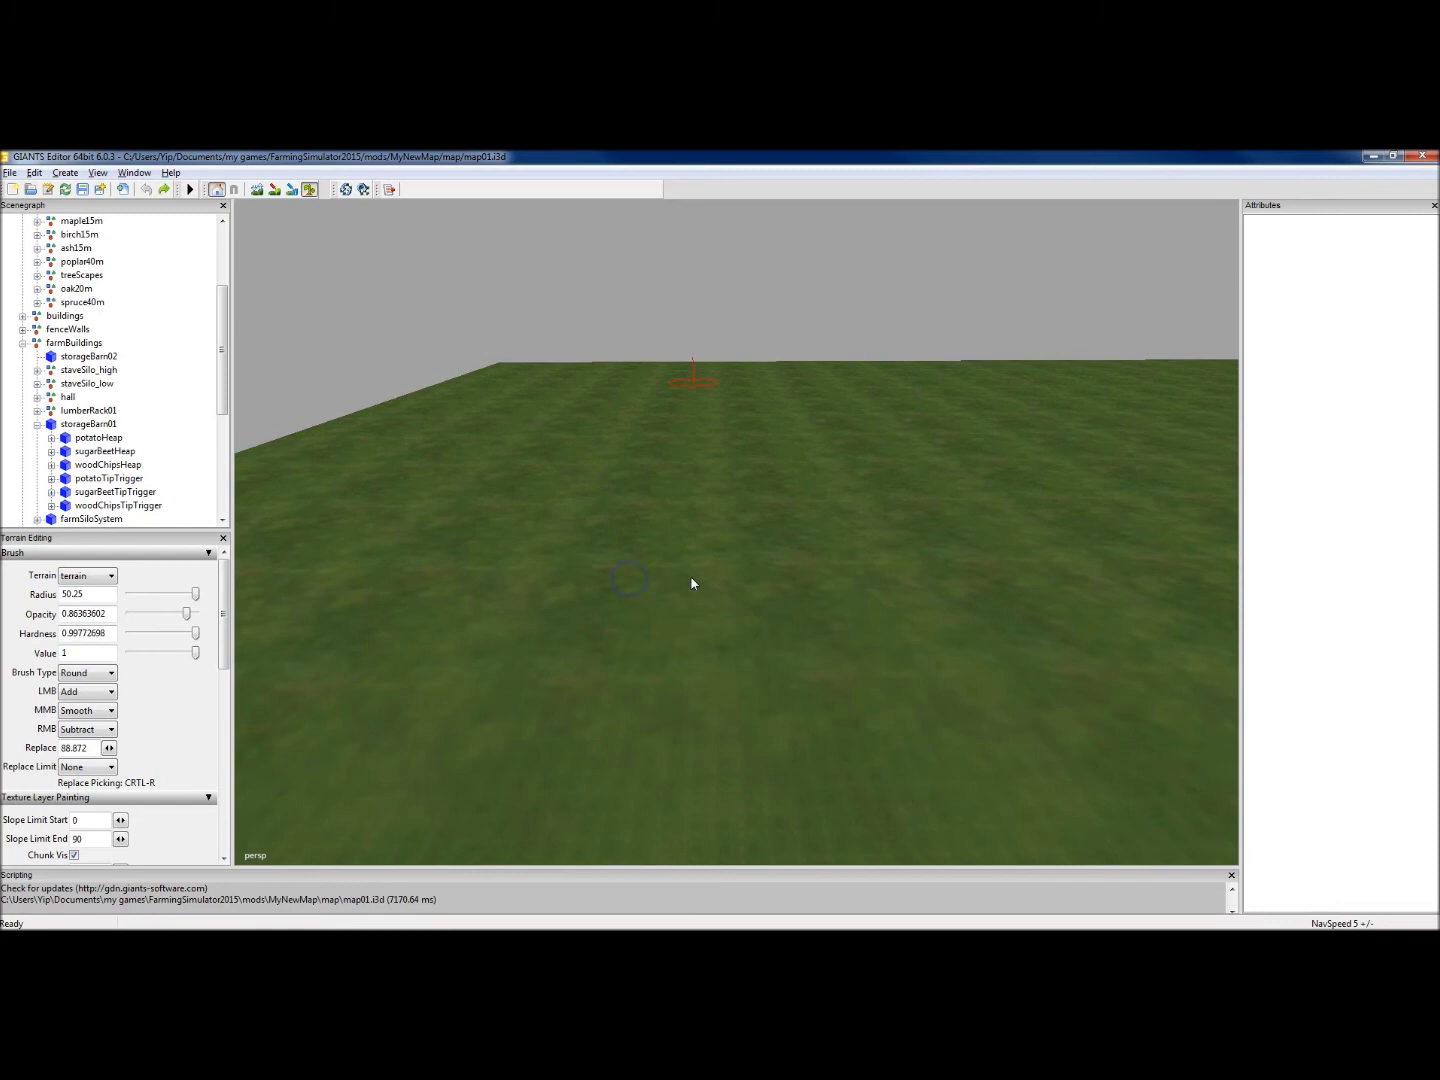
{"action": "scroll", "coordinate": [743, 619], "scroll_direction": "down", "scroll_amount": 1}
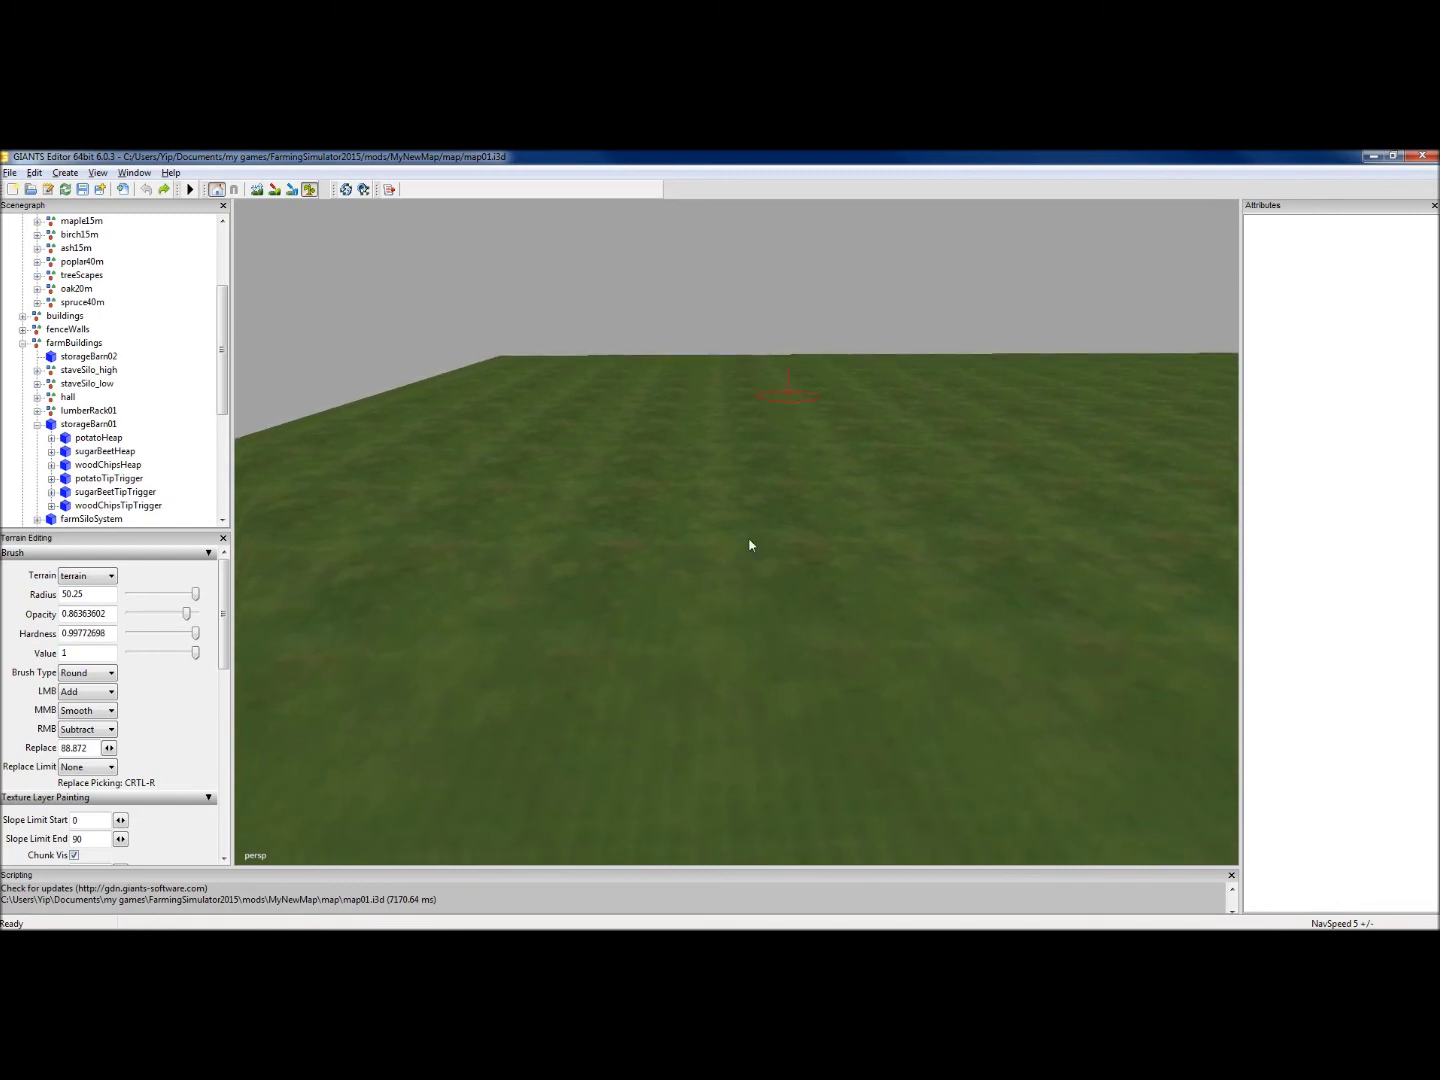
{"action": "scroll", "coordinate": [698, 595], "scroll_direction": "down", "scroll_amount": 1}
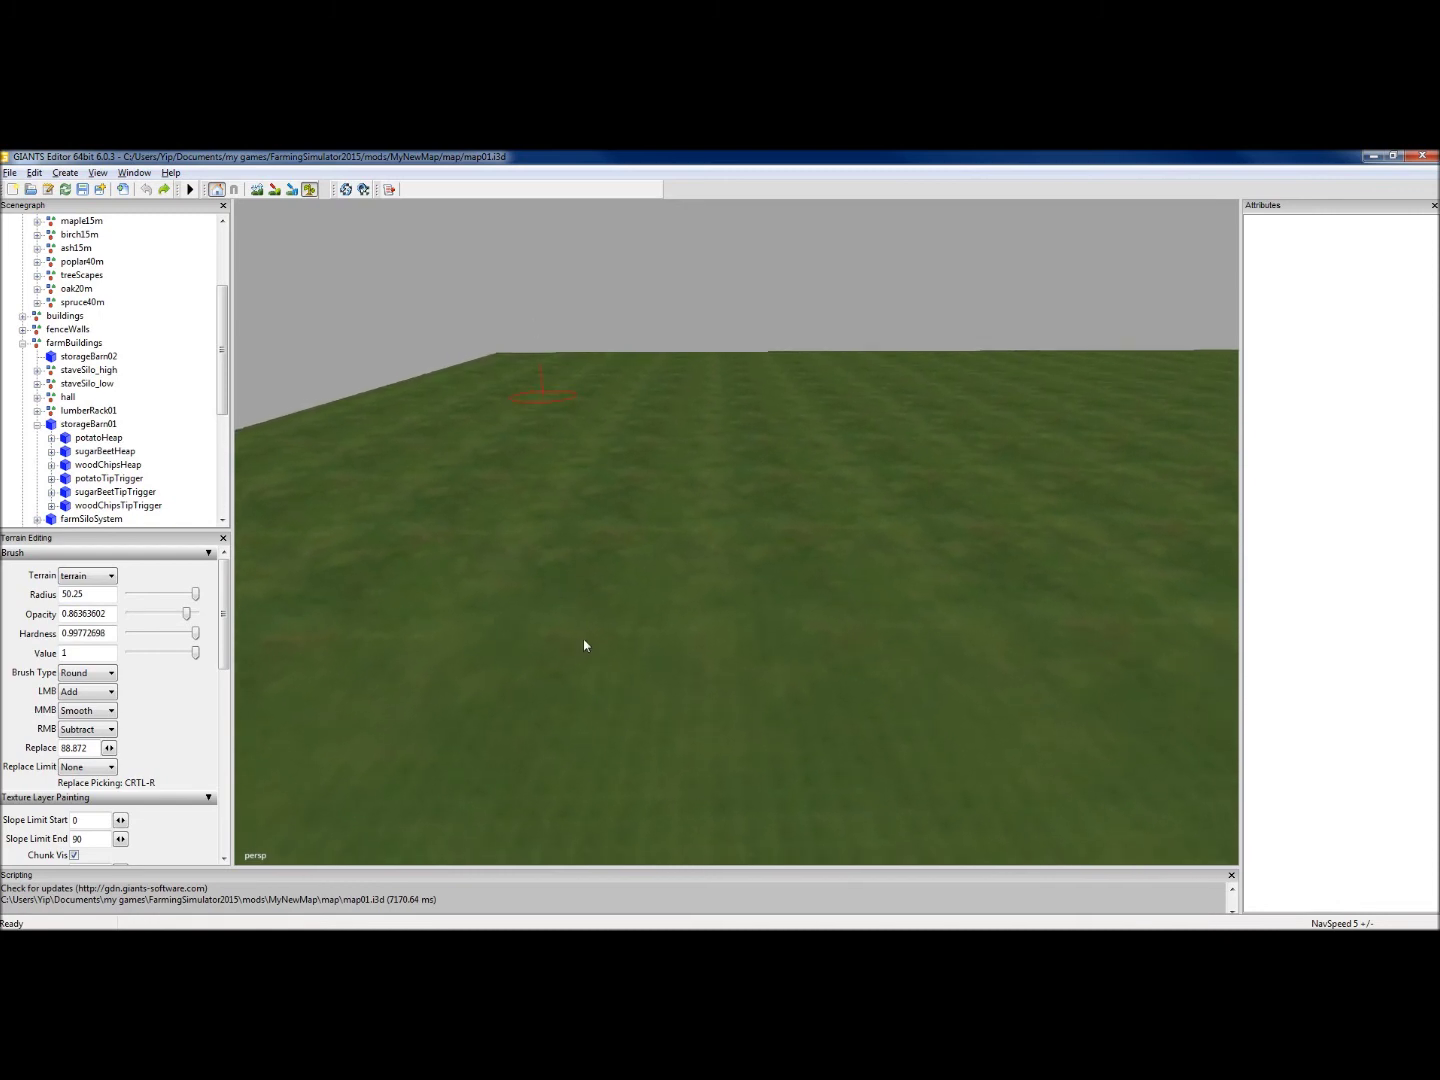
{"action": "scroll", "coordinate": [612, 665], "scroll_direction": "down", "scroll_amount": 2}
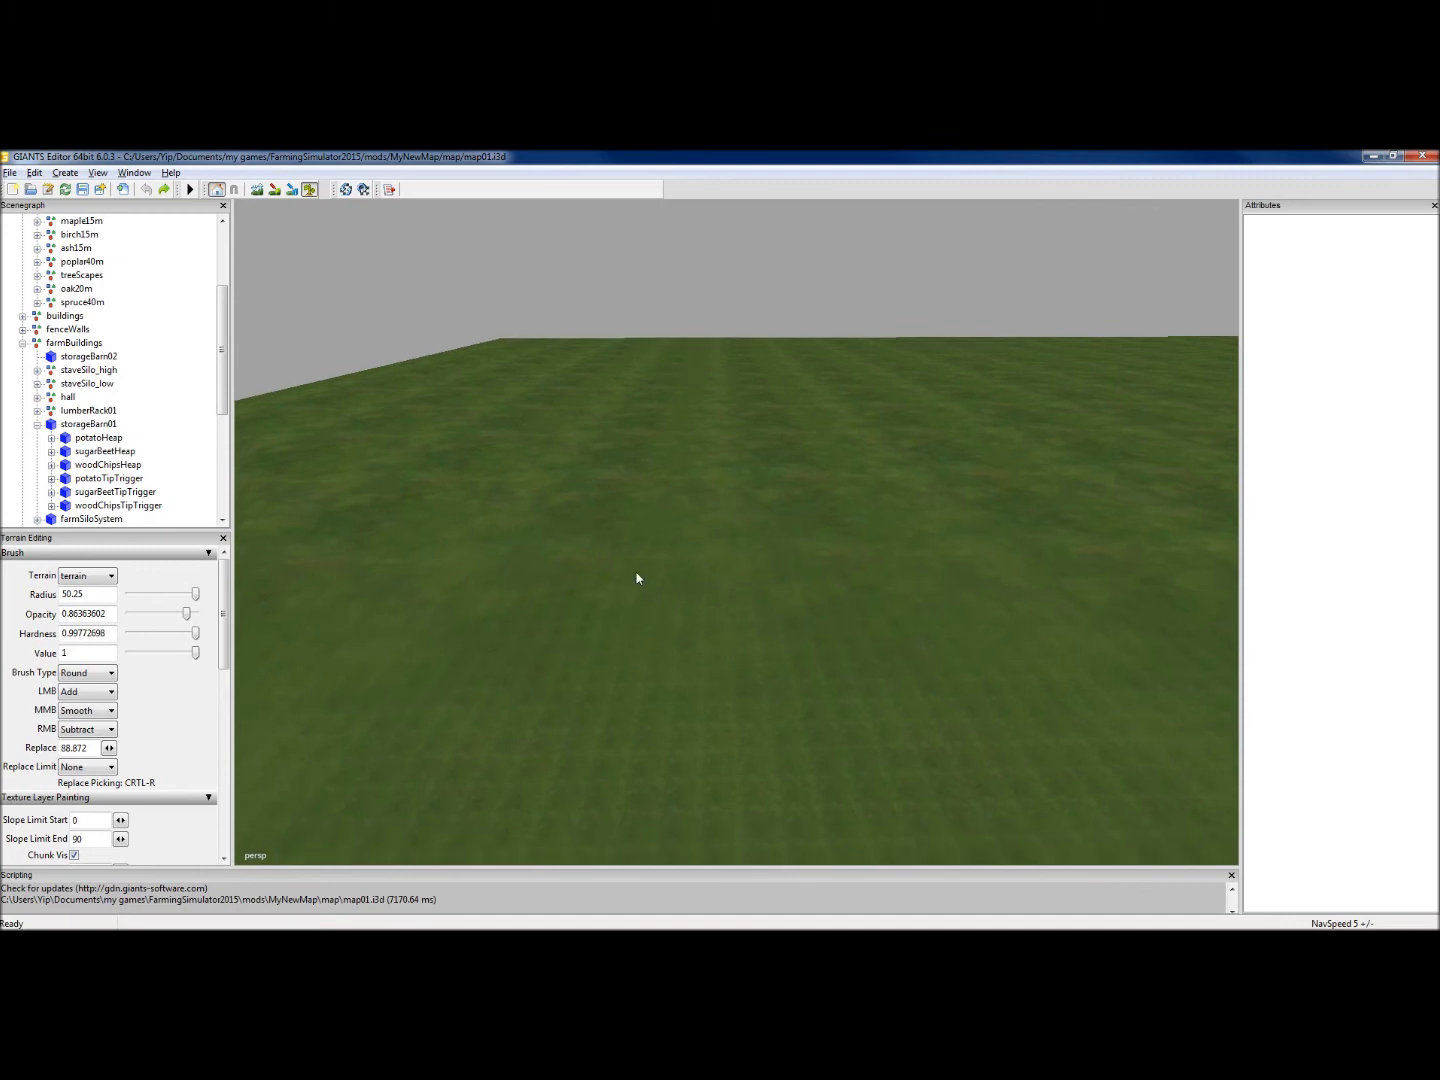
{"action": "key", "text": "plus"}
{"action": "key", "text": "plus"}
{"action": "key", "text": "plus"}
{"action": "key", "text": "plus"}
{"action": "key", "text": "plus"}
{"action": "key", "text": "plus"}
{"action": "key", "text": "plus"}
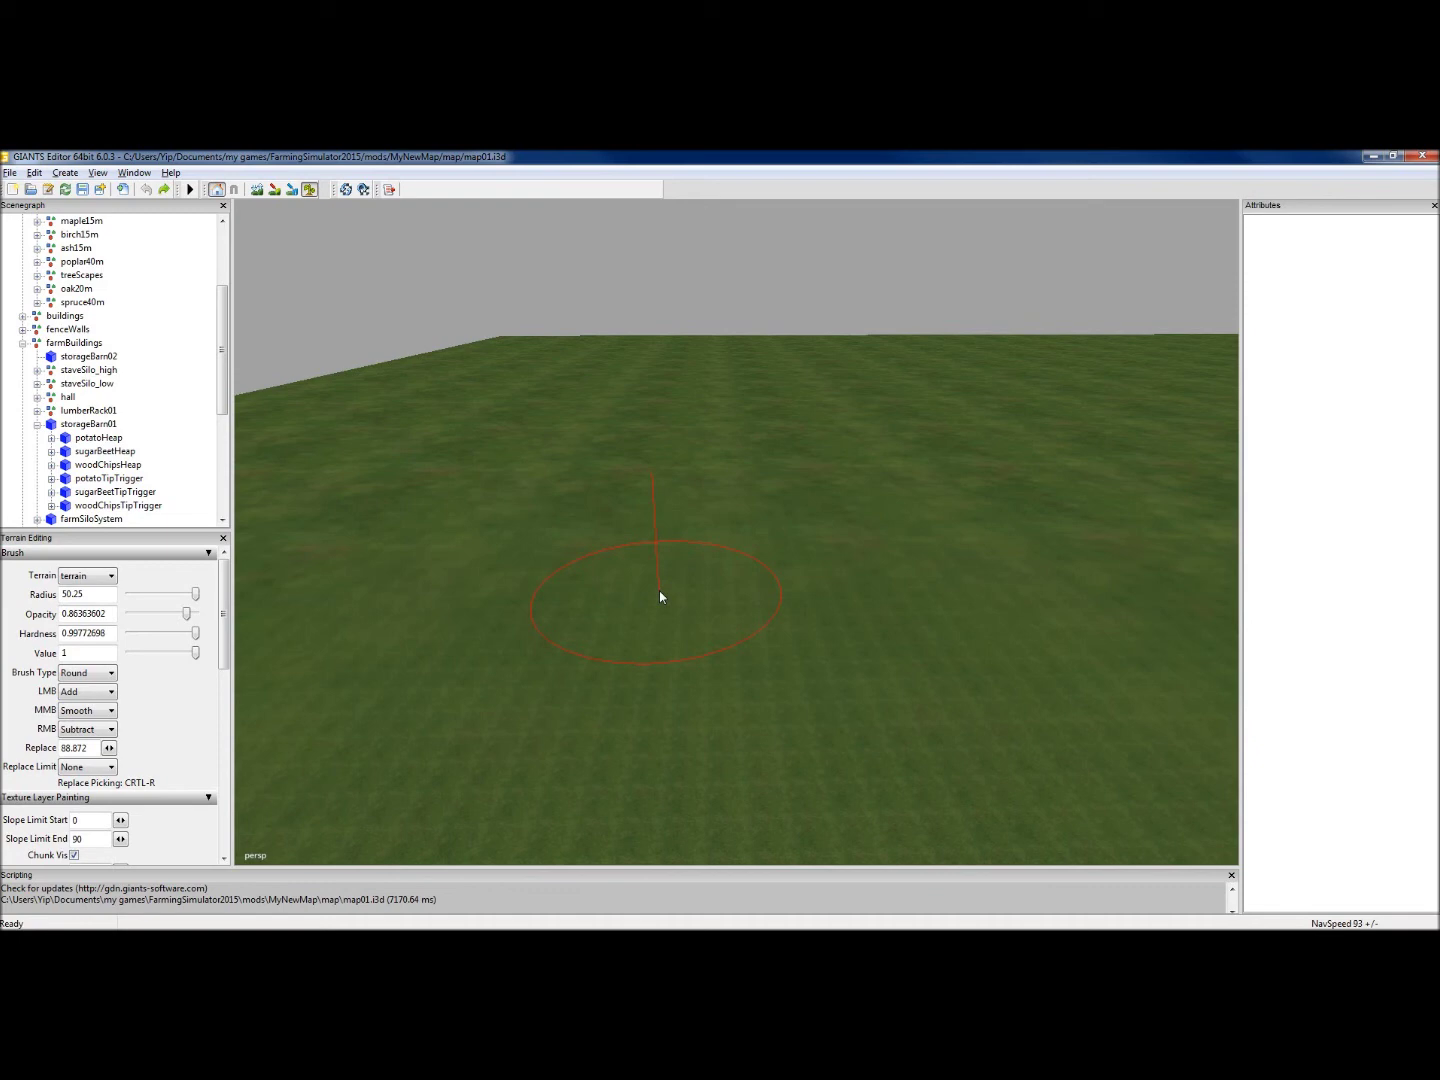
{"action": "key", "text": "plus"}
{"action": "key", "text": "plus"}
{"action": "key", "text": "plus"}
{"action": "key", "text": "plus"}
{"action": "key", "text": "plus"}
{"action": "key", "text": "plus"}
{"action": "key", "text": "plus"}
{"action": "key", "text": "plus"}
{"action": "key", "text": "plus"}
{"action": "key", "text": "plus"}
{"action": "key", "text": "plus"}
{"action": "key", "text": "plus"}
{"action": "key", "text": "plus"}
{"action": "key", "text": "plus"}
{"action": "key", "text": "plus"}
{"action": "key", "text": "plus"}
Step: Level the horizon, lower navigation speed to 64, and turn toward the rocky terrain edge
{"action": "mouse_move", "coordinate": [826, 514]}
{"action": "right_mouse_down"}
{"action": "mouse_move", "coordinate": [342, 544]}
{"action": "mouse_move", "coordinate": [1119, 500]}
{"action": "mouse_move", "coordinate": [794, 508]}
{"action": "mouse_move", "coordinate": [773, 586]}
{"action": "right_mouse_up"}
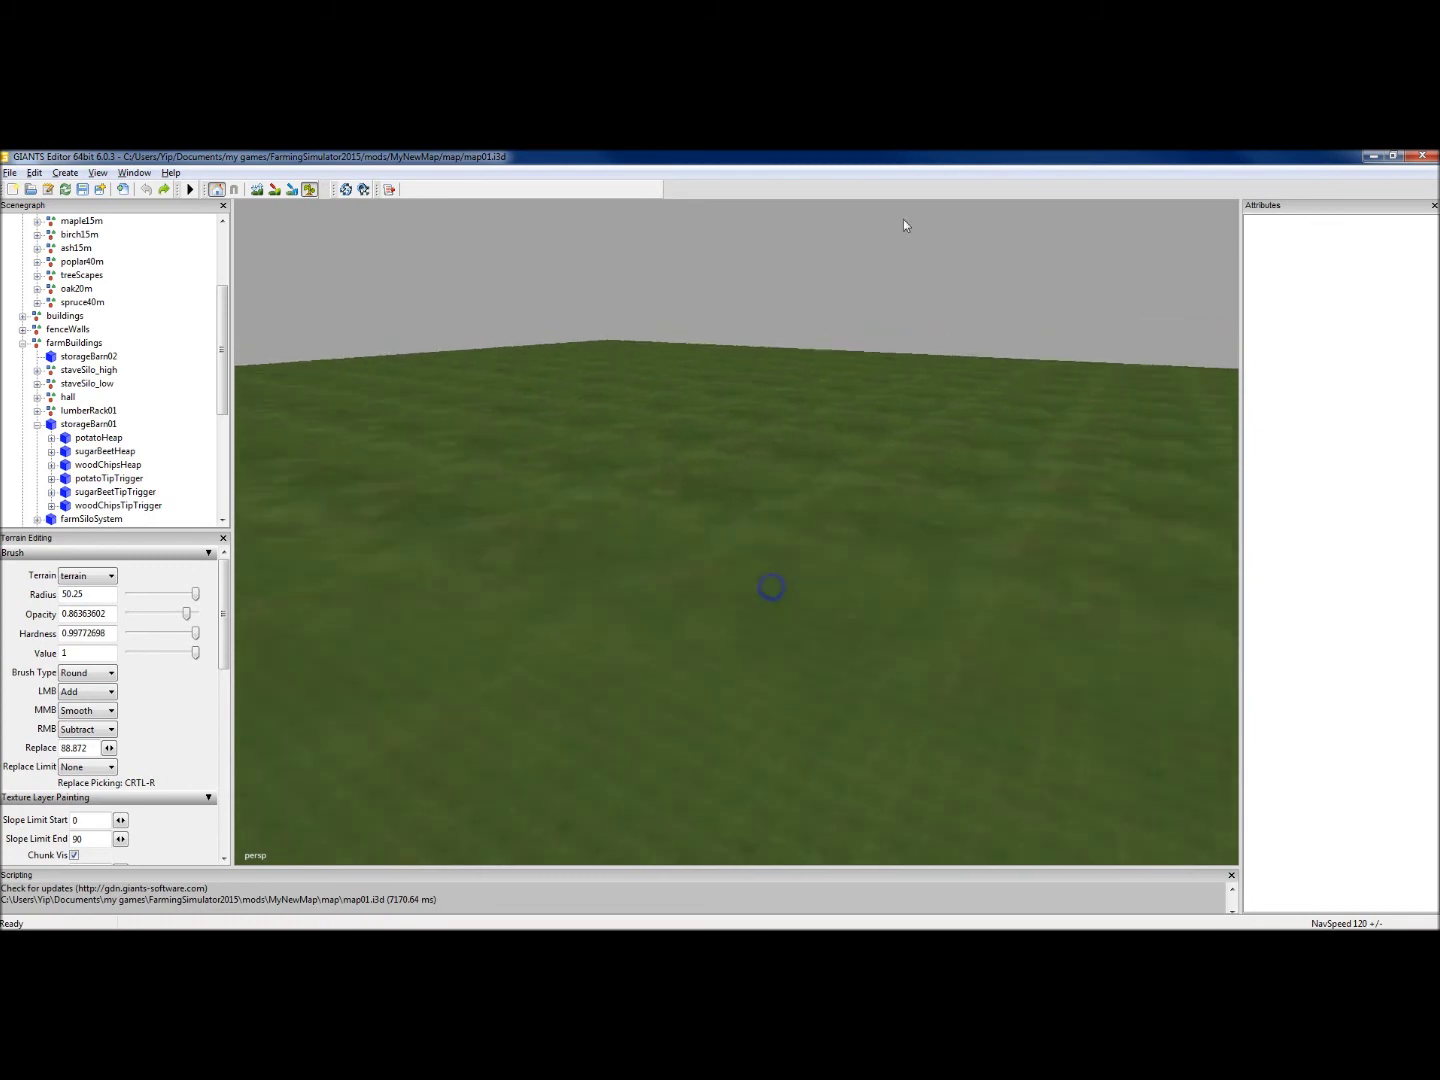
{"action": "scroll", "coordinate": [742, 742], "scroll_direction": "down", "scroll_amount": 10}
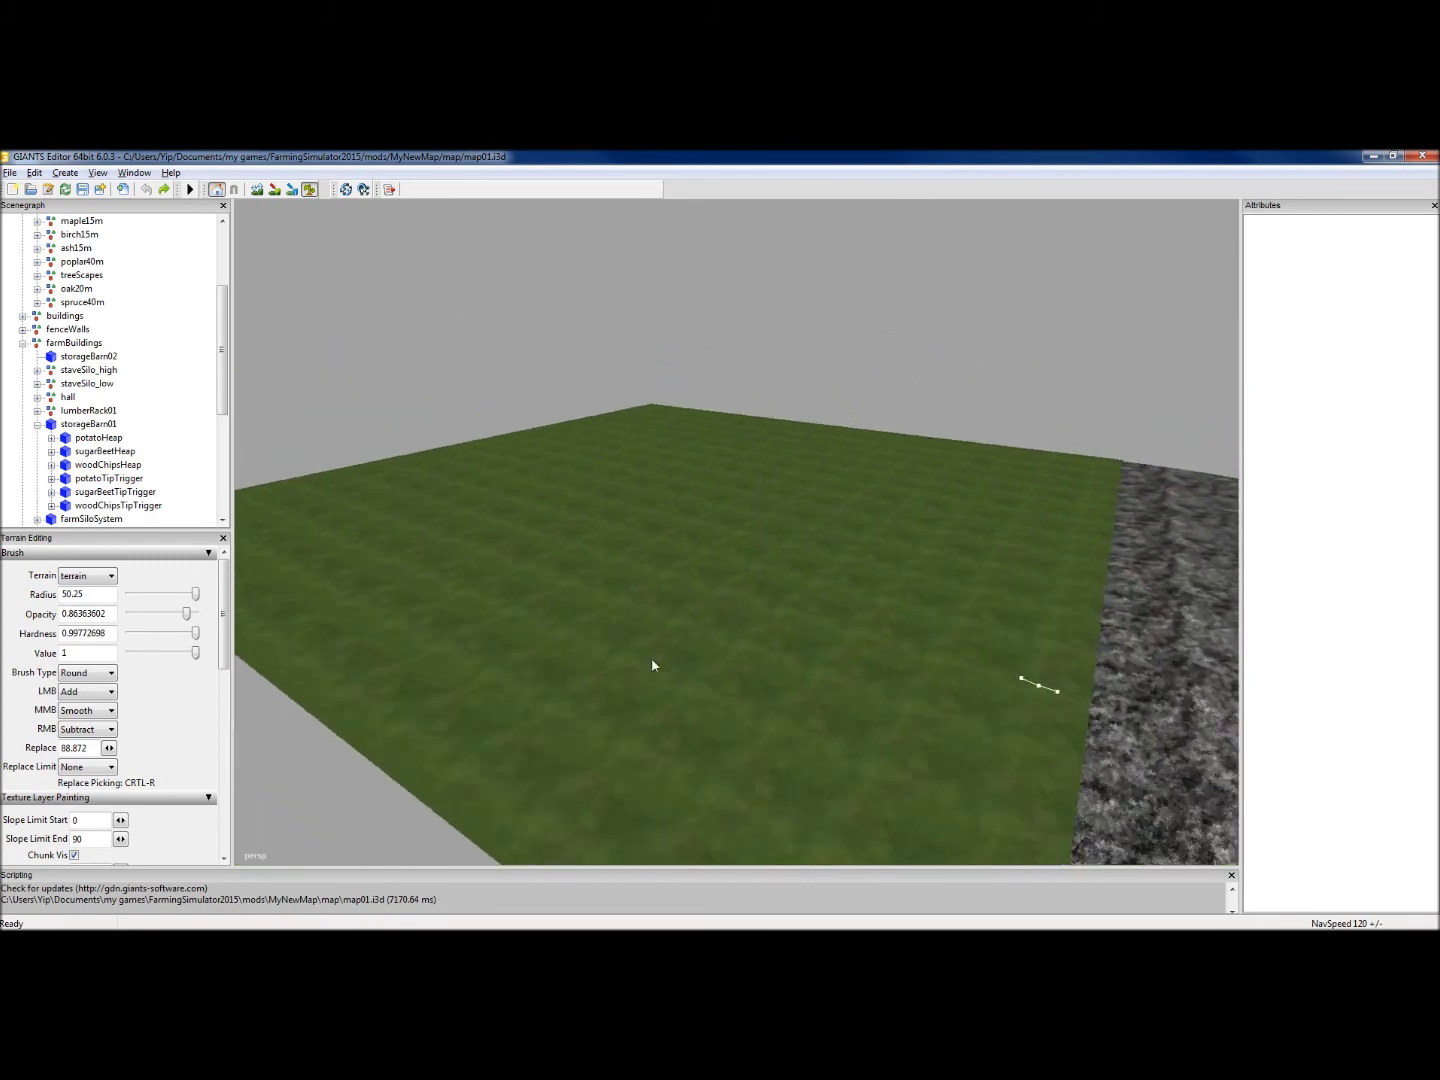
{"action": "scroll", "coordinate": [651, 665], "scroll_direction": "up", "scroll_amount": 8}
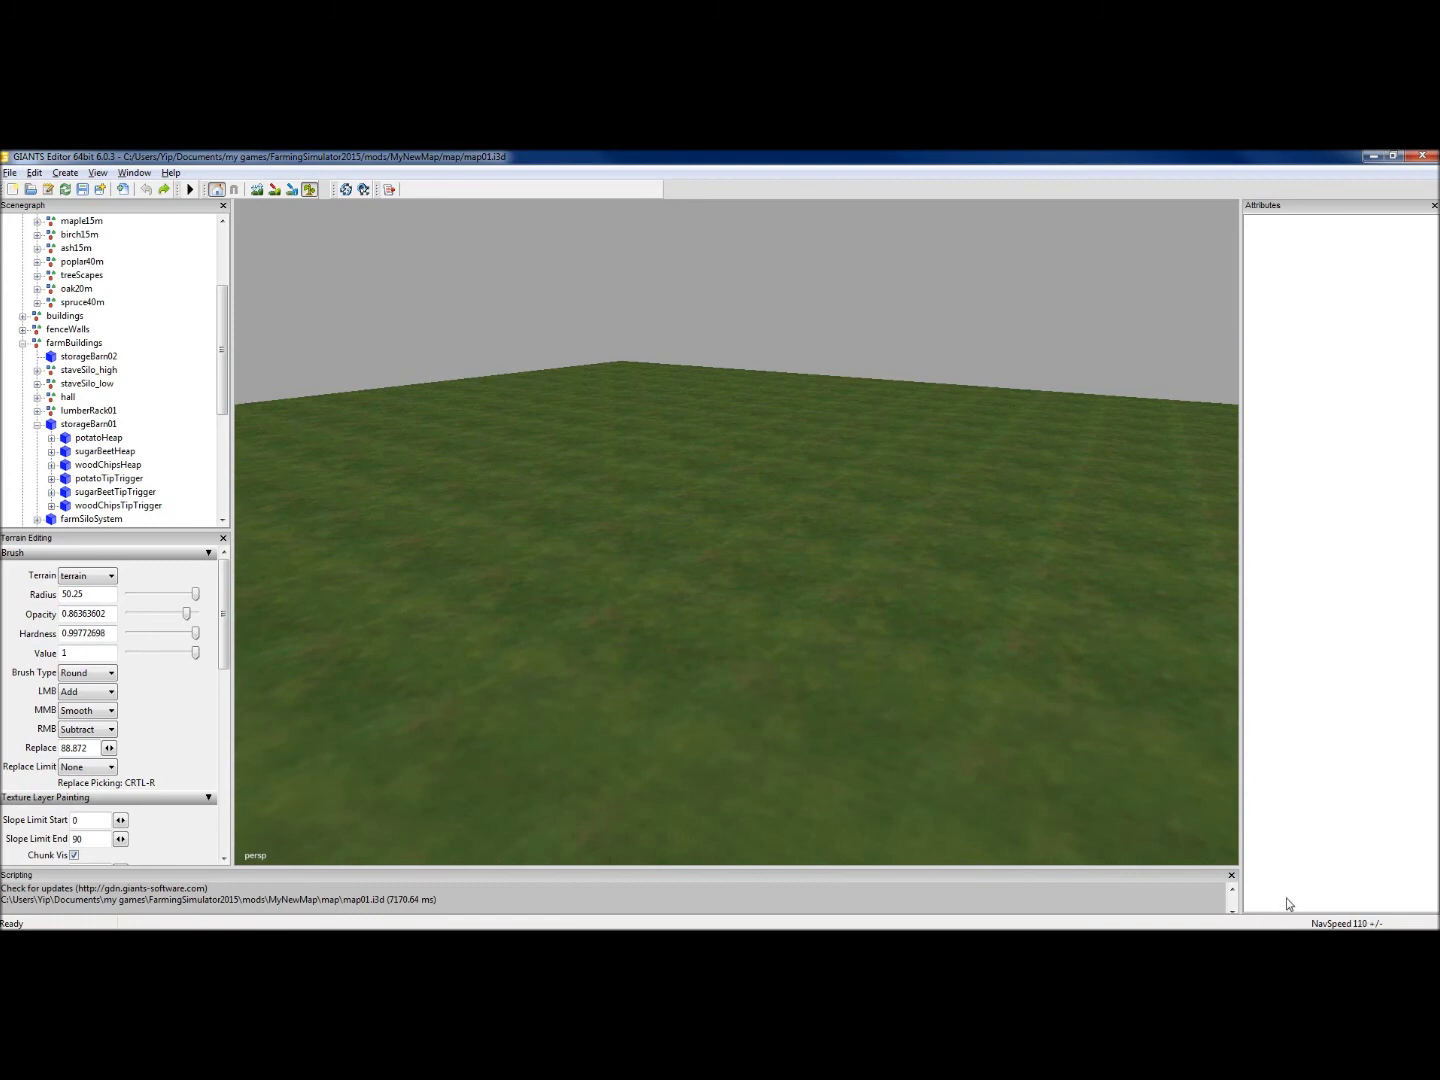
{"action": "key", "text": "minus"}
{"action": "scroll", "coordinate": [1001, 657], "scroll_direction": "up", "scroll_amount": 5}
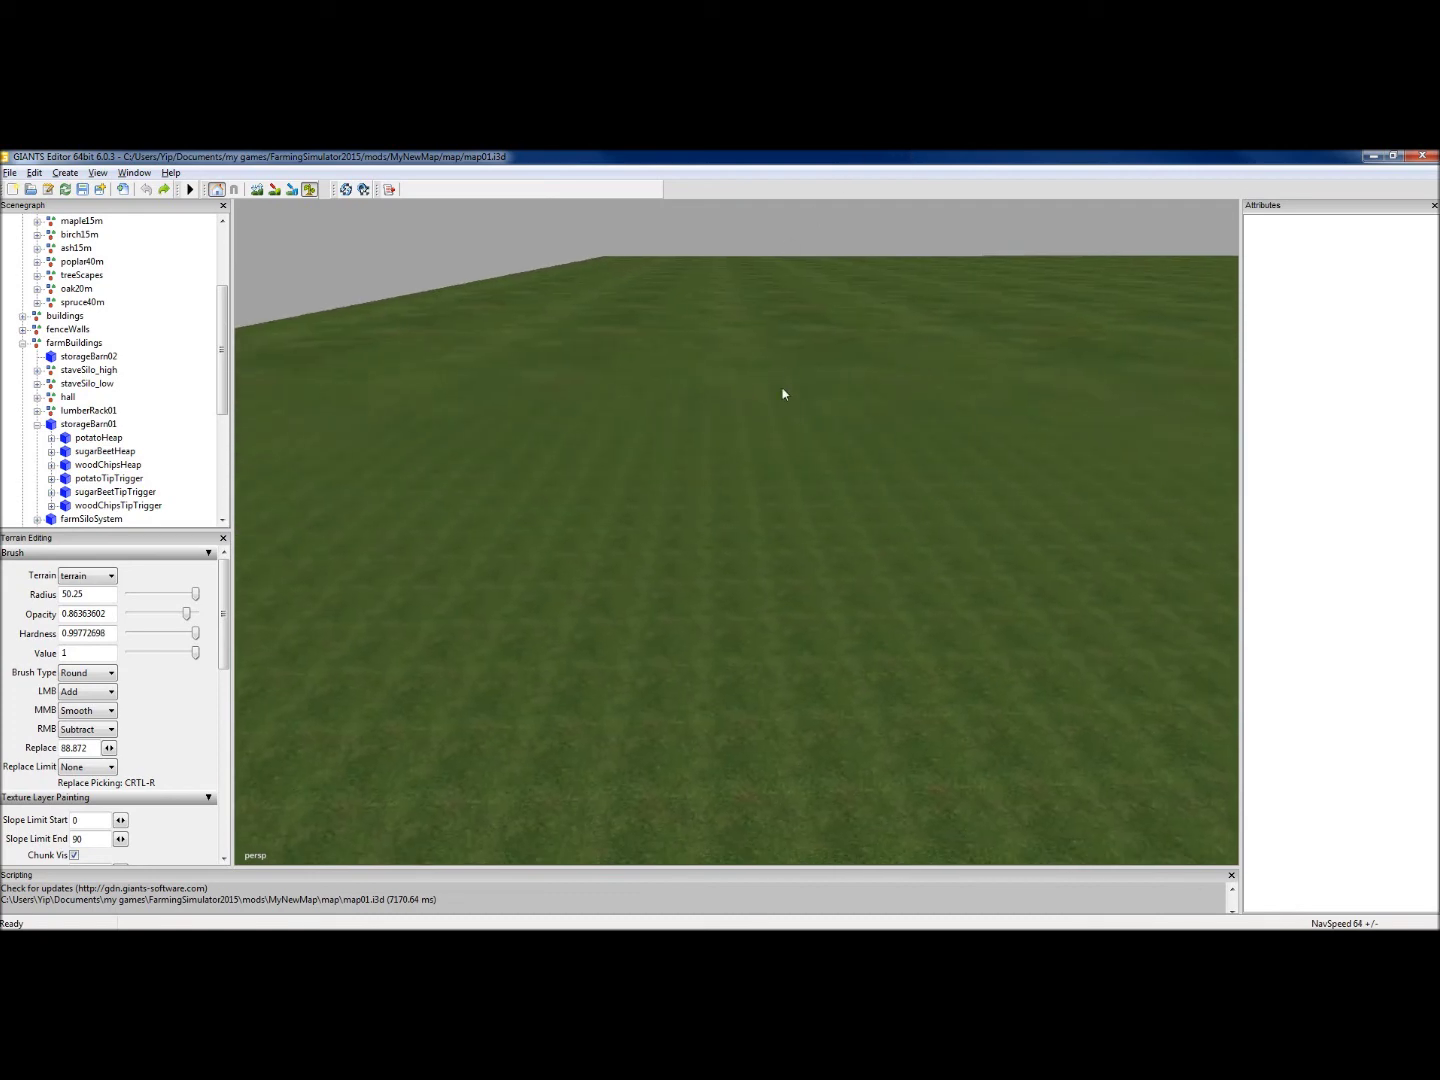
{"action": "right_click_drag", "start_coordinate": [783, 392], "coordinate": [672, 544]}
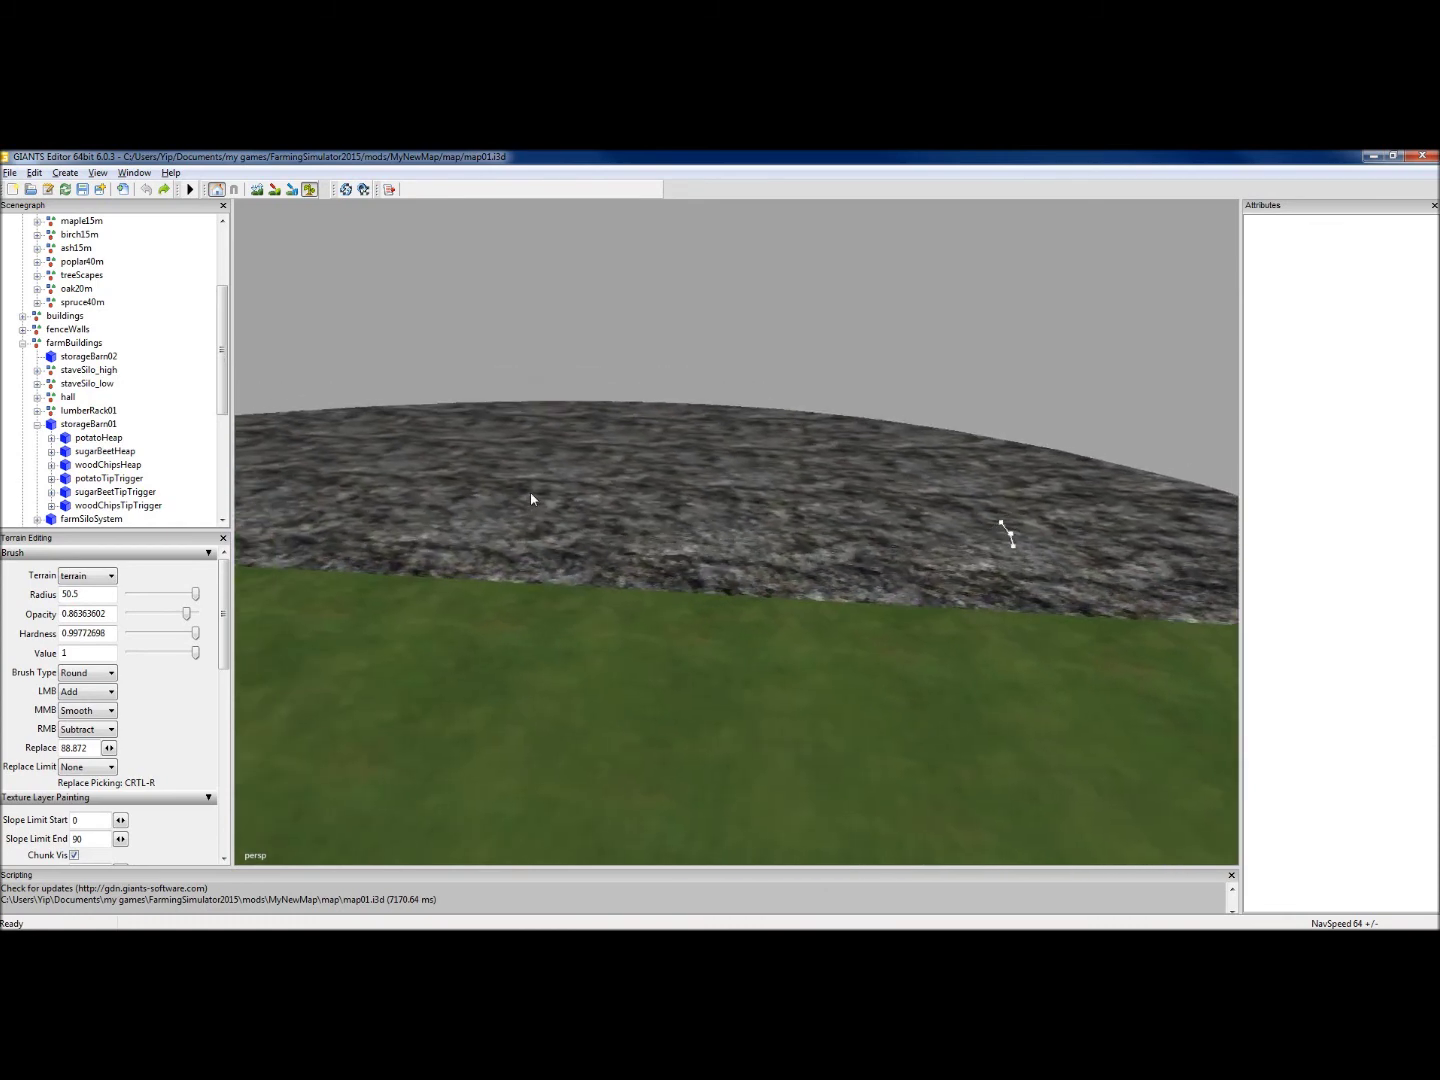
Step: Drag the Scenegraph/Terrain Editing splitter up to reveal the foliage and info-layer painting settings
{"action": "left_click", "coordinate": [128, 531]}
{"action": "left_click_drag", "start_coordinate": [128, 531], "coordinate": [128, 371]}
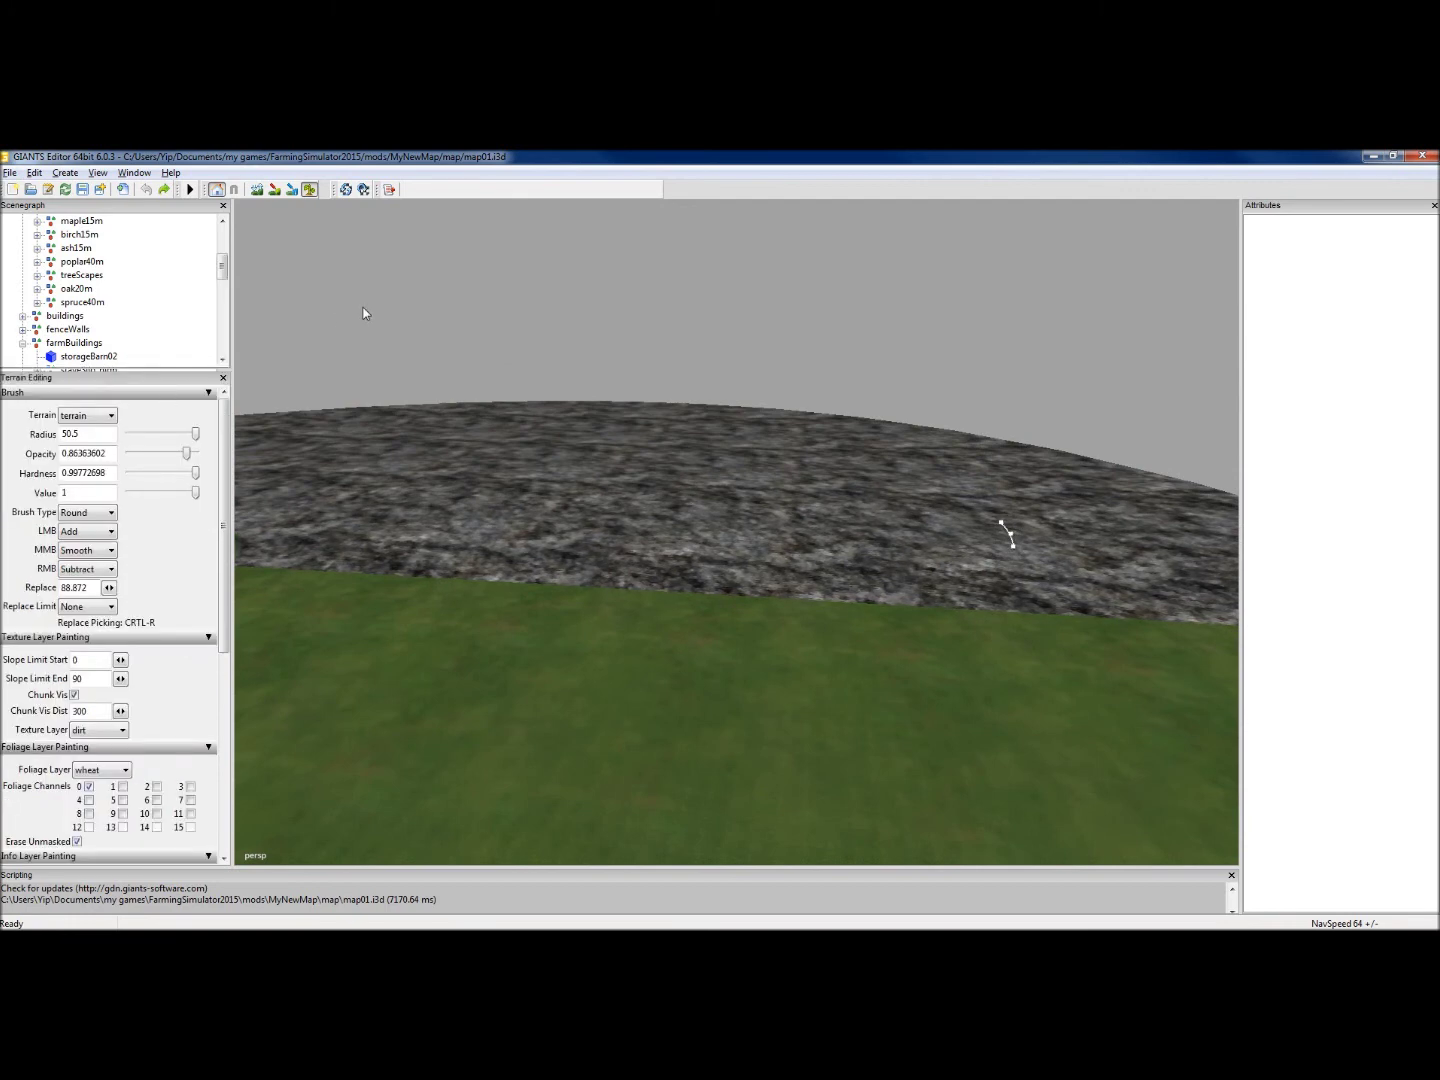
{"action": "right_click_drag", "start_coordinate": [336, 316], "coordinate": [922, 400]}
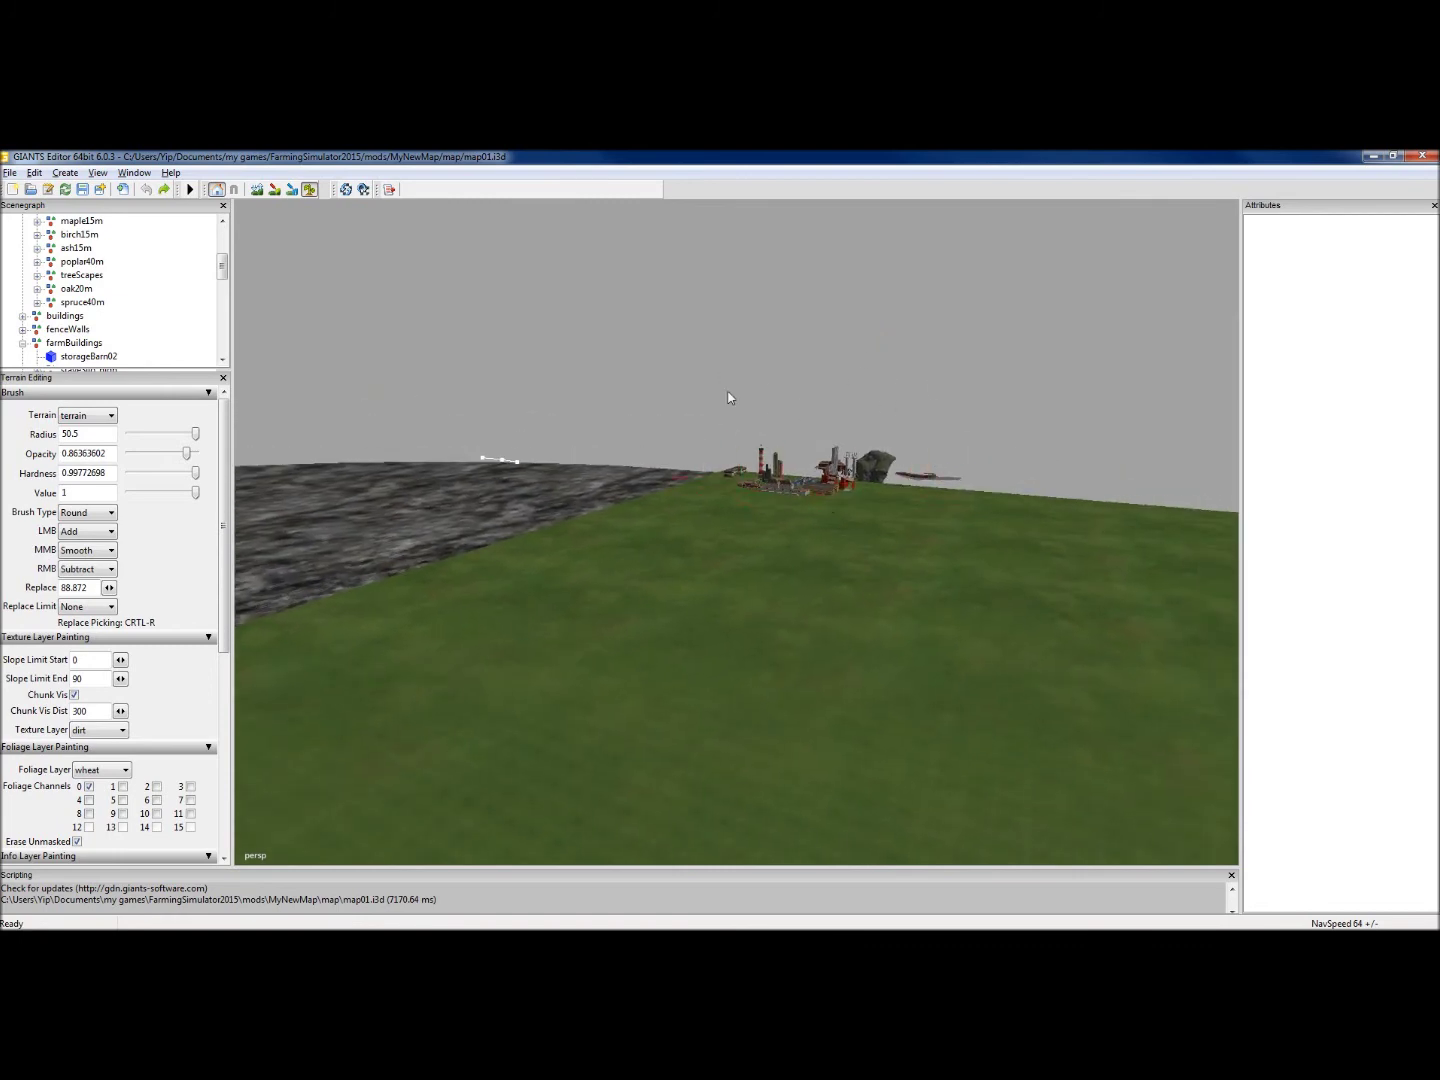
Step: Face open grass, toggle off foliage painting, and close the Scripting console
{"action": "right_click_drag", "start_coordinate": [512, 443], "coordinate": [904, 434]}
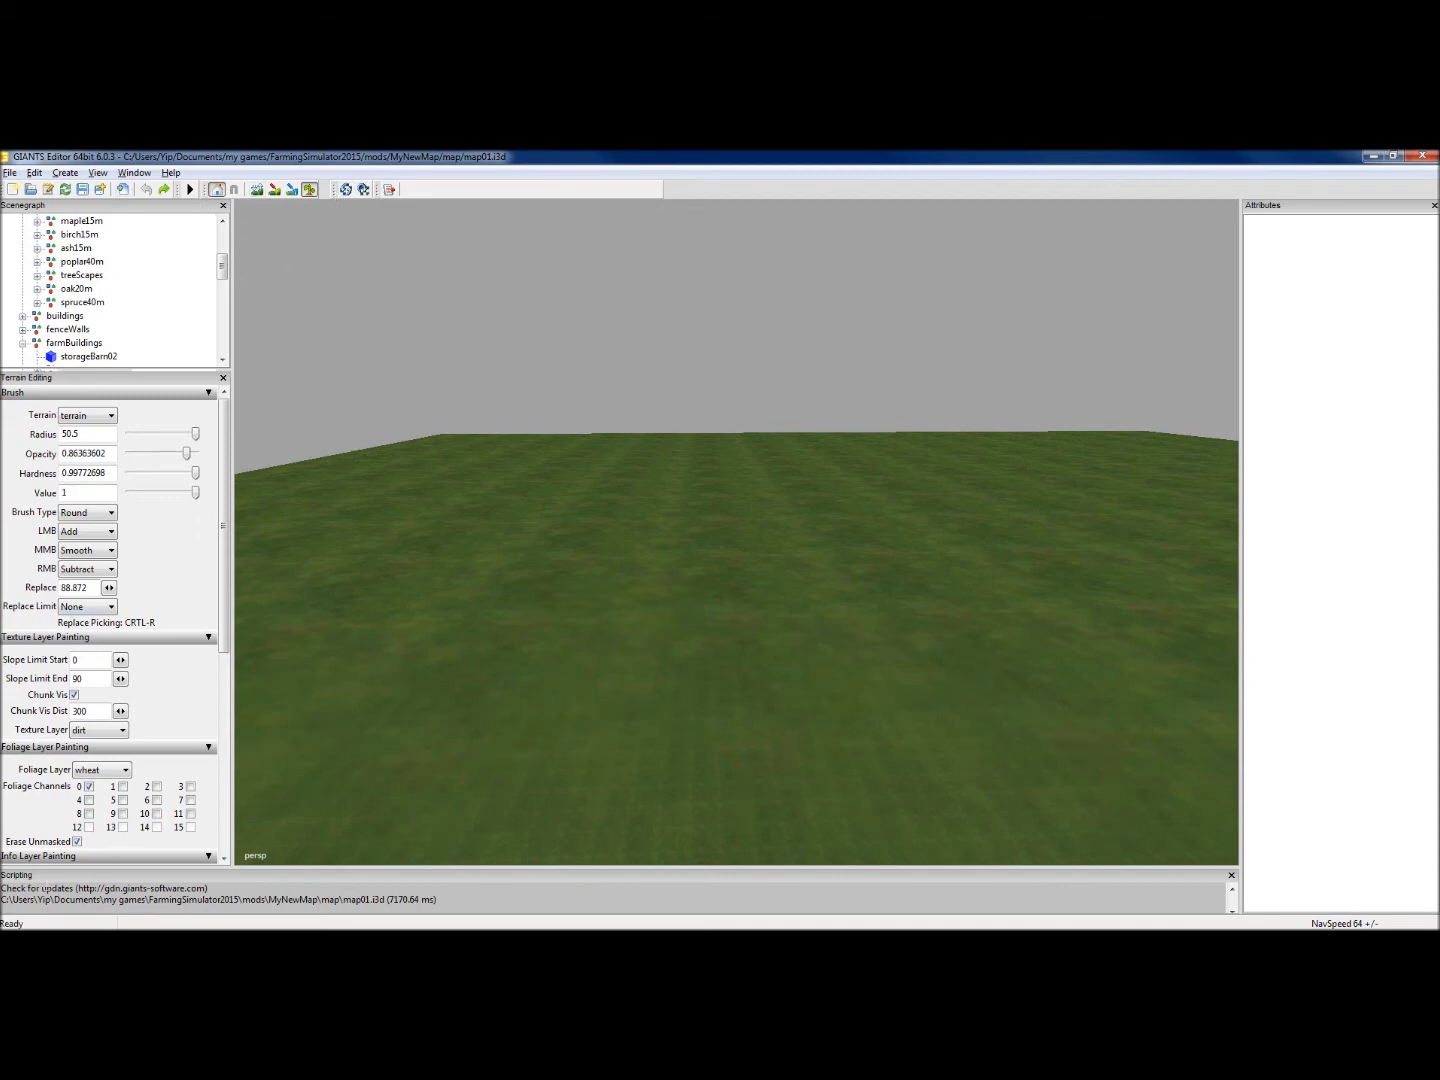
{"action": "left_click", "coordinate": [310, 189]}
{"action": "left_click", "coordinate": [1230, 877]}
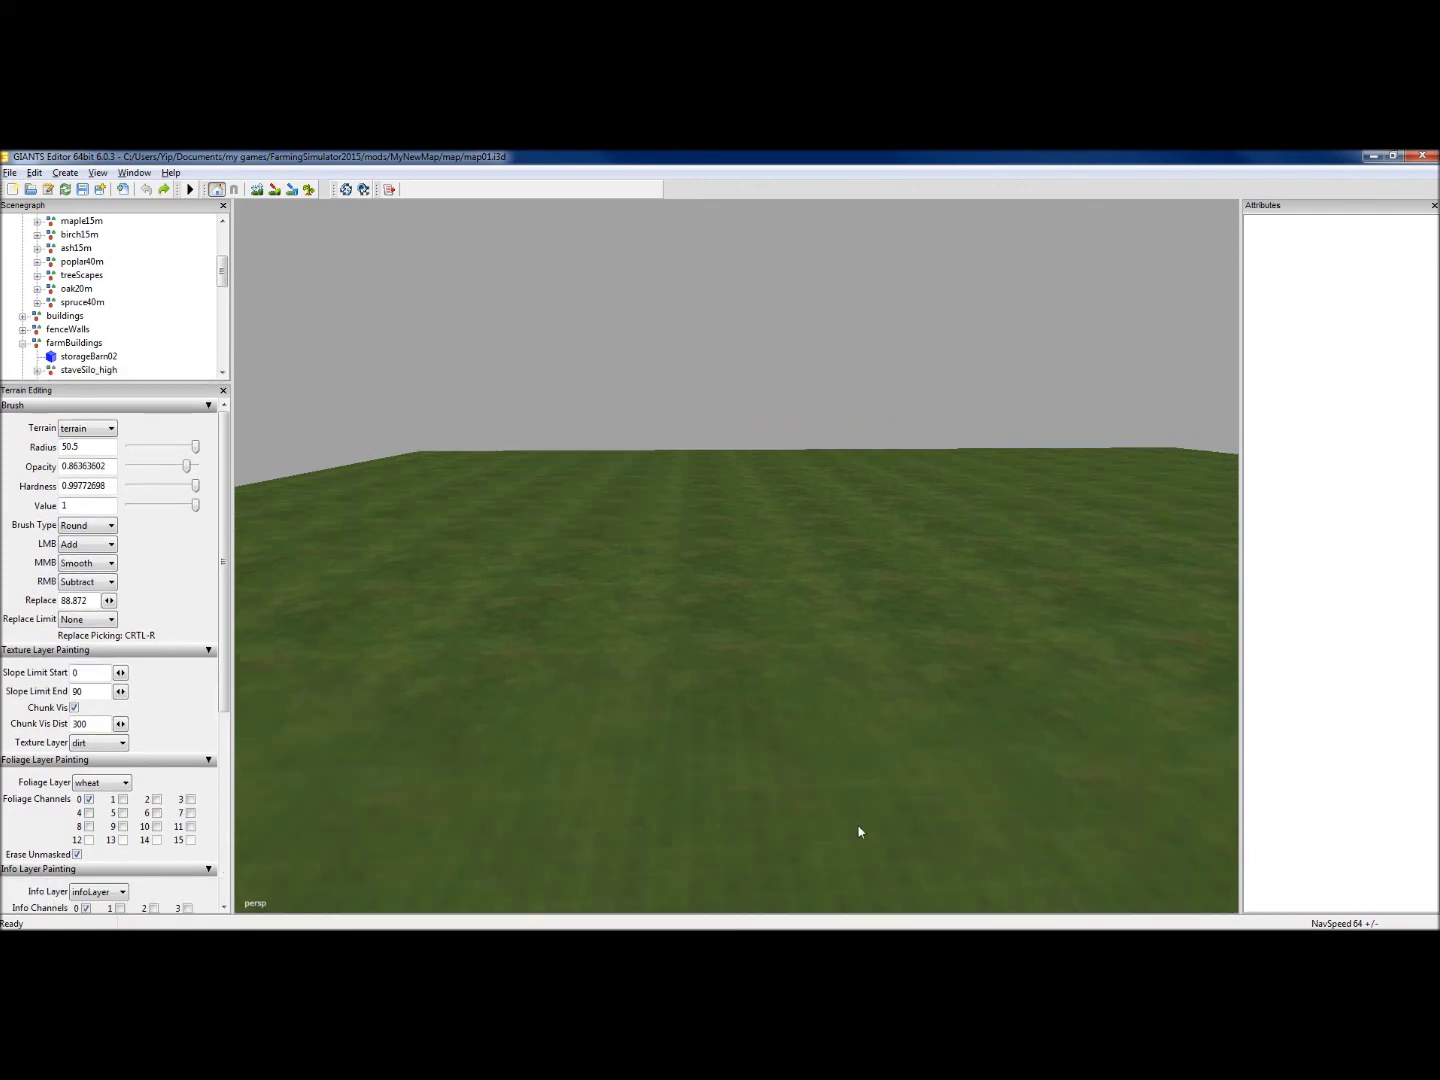
Step: Reopen the Scripting console from the Window menu to show the startup log
{"action": "left_click", "coordinate": [134, 173]}
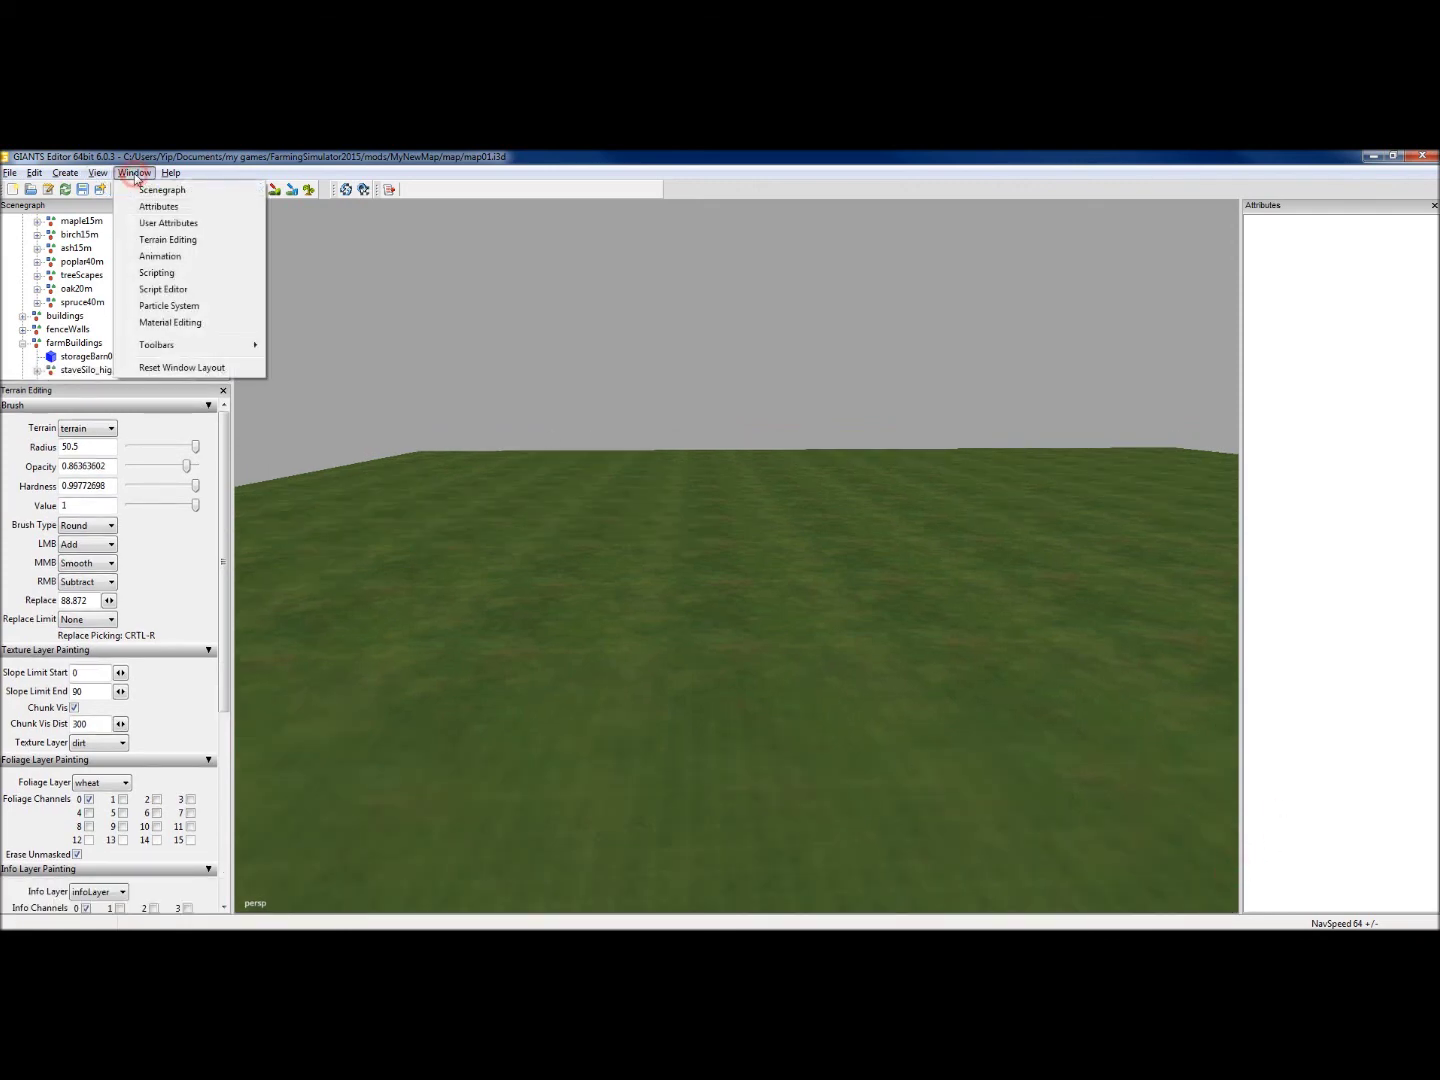
{"action": "left_click", "coordinate": [154, 273]}
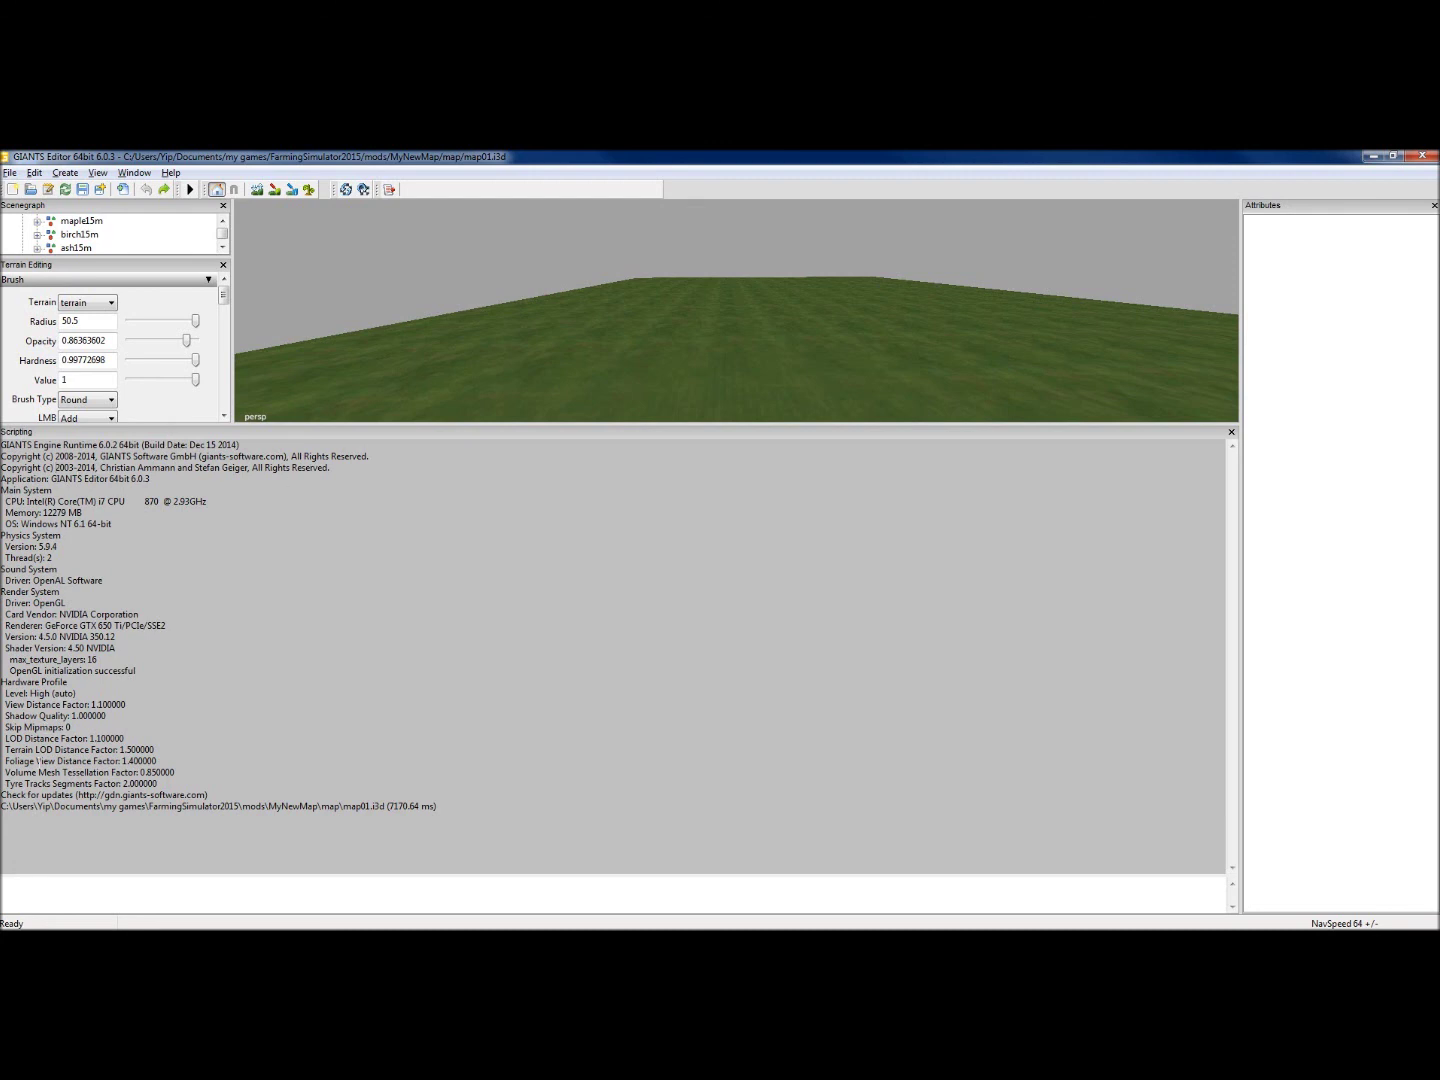
Step: Shrink the Scripting console, scroll to its end, and select the update-check and map01.i3d load lines
{"action": "left_click_drag", "start_coordinate": [207, 425], "coordinate": [181, 660]}
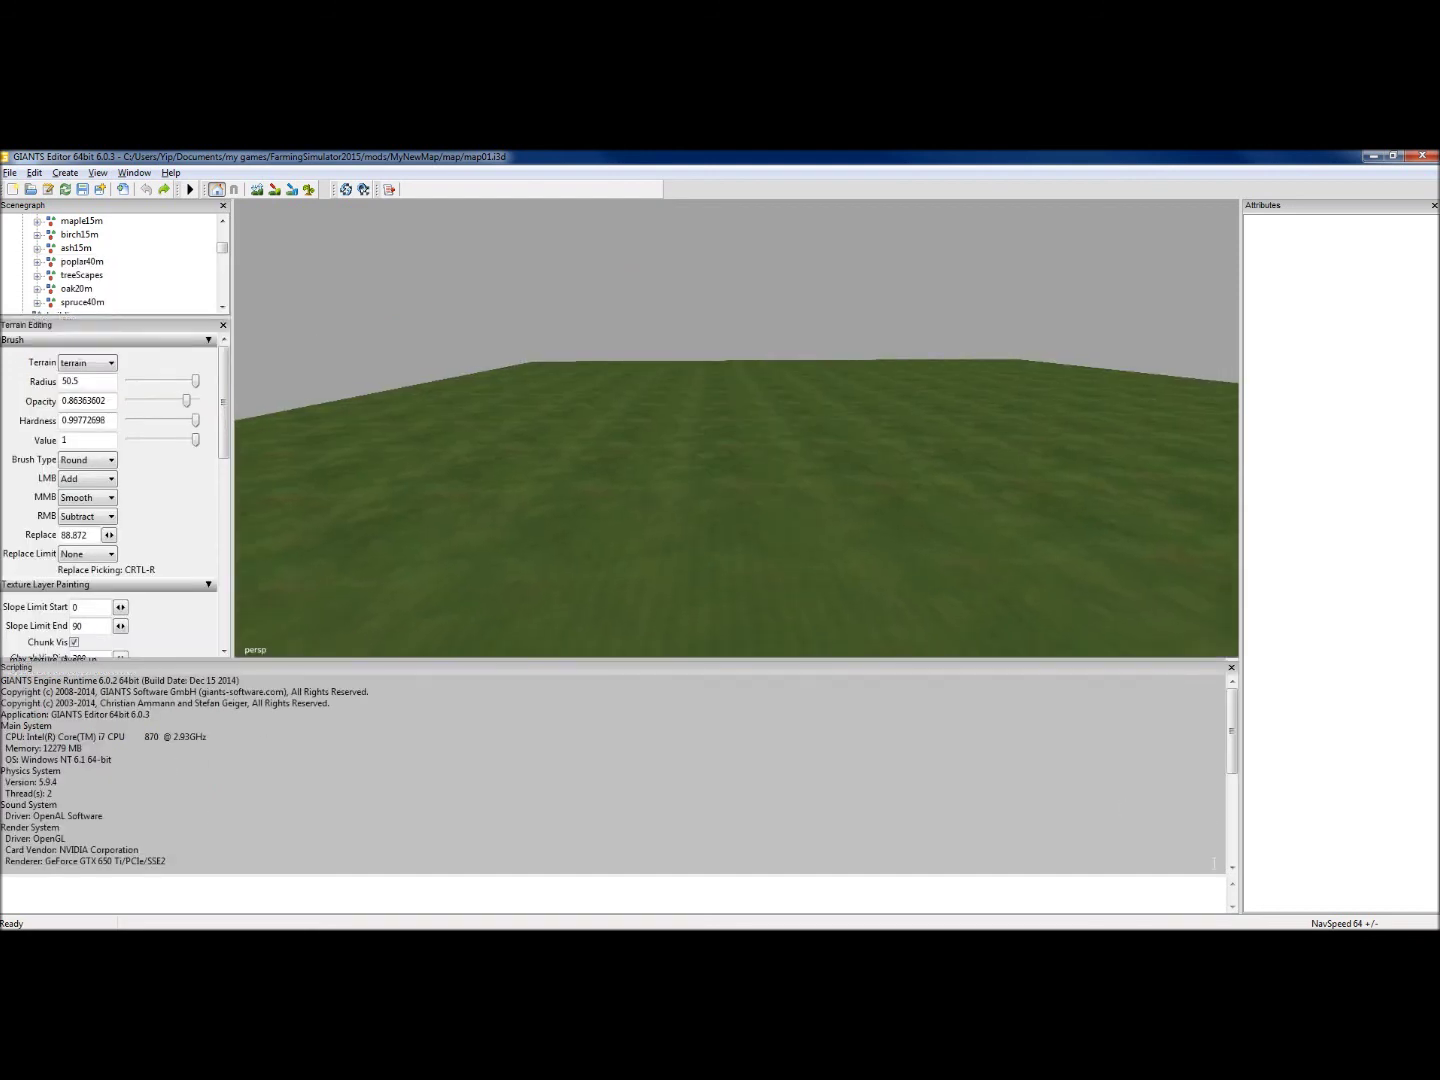
{"action": "left_click_drag", "start_coordinate": [1233, 735], "coordinate": [1233, 818]}
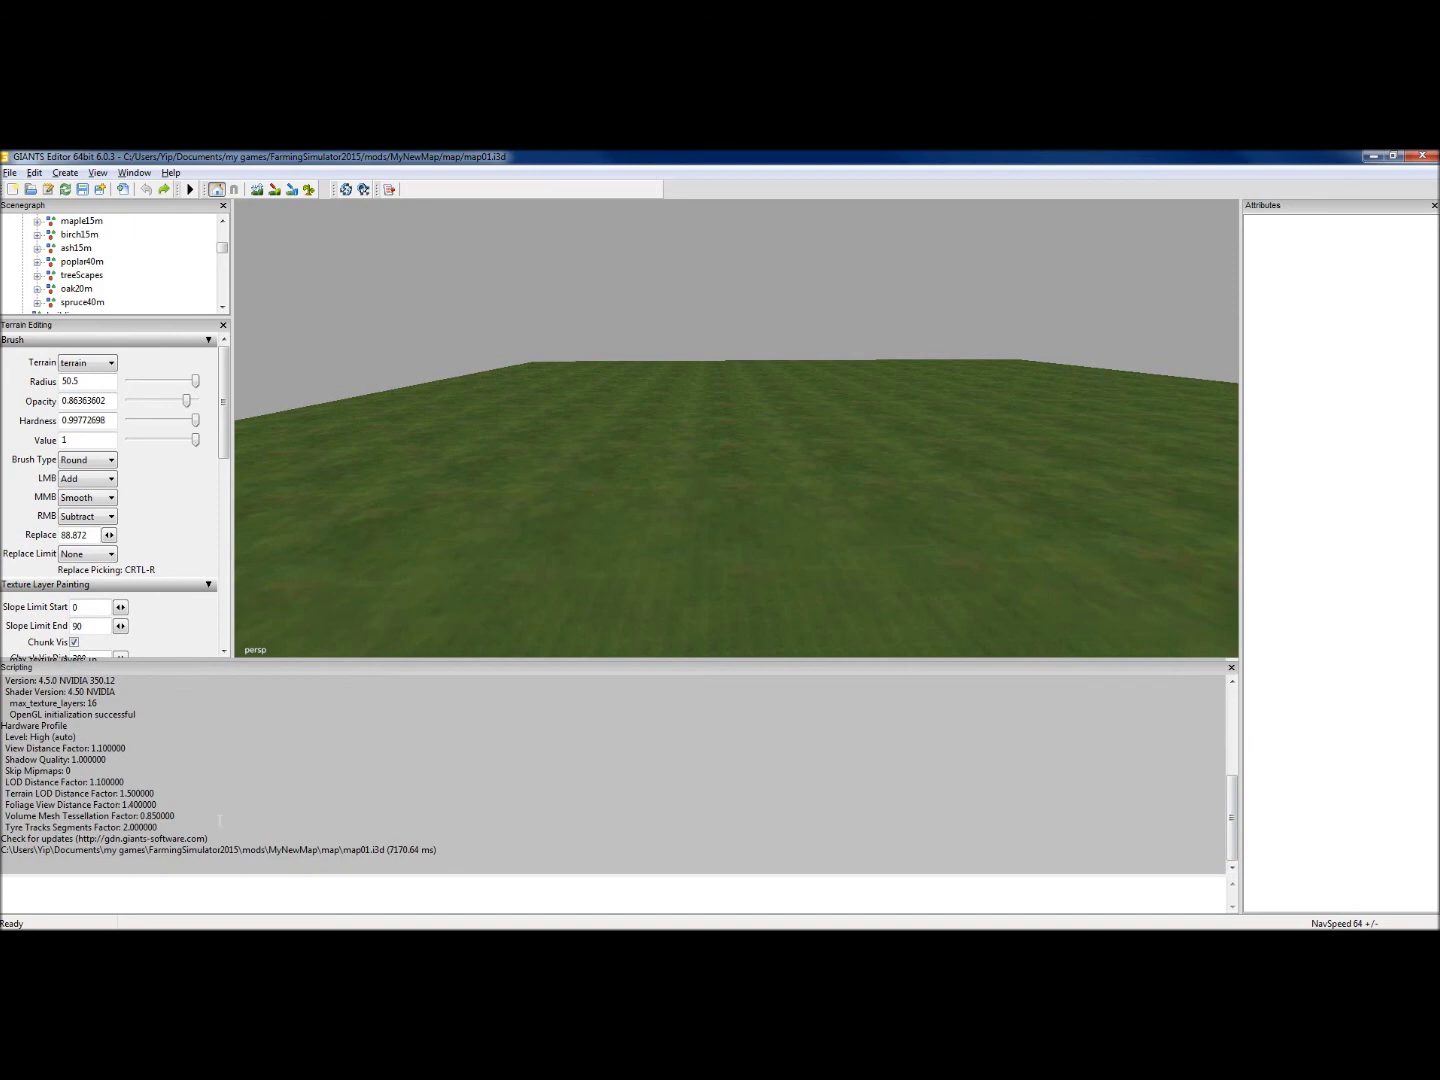
{"action": "left_click_drag", "start_coordinate": [24, 839], "coordinate": [244, 853]}
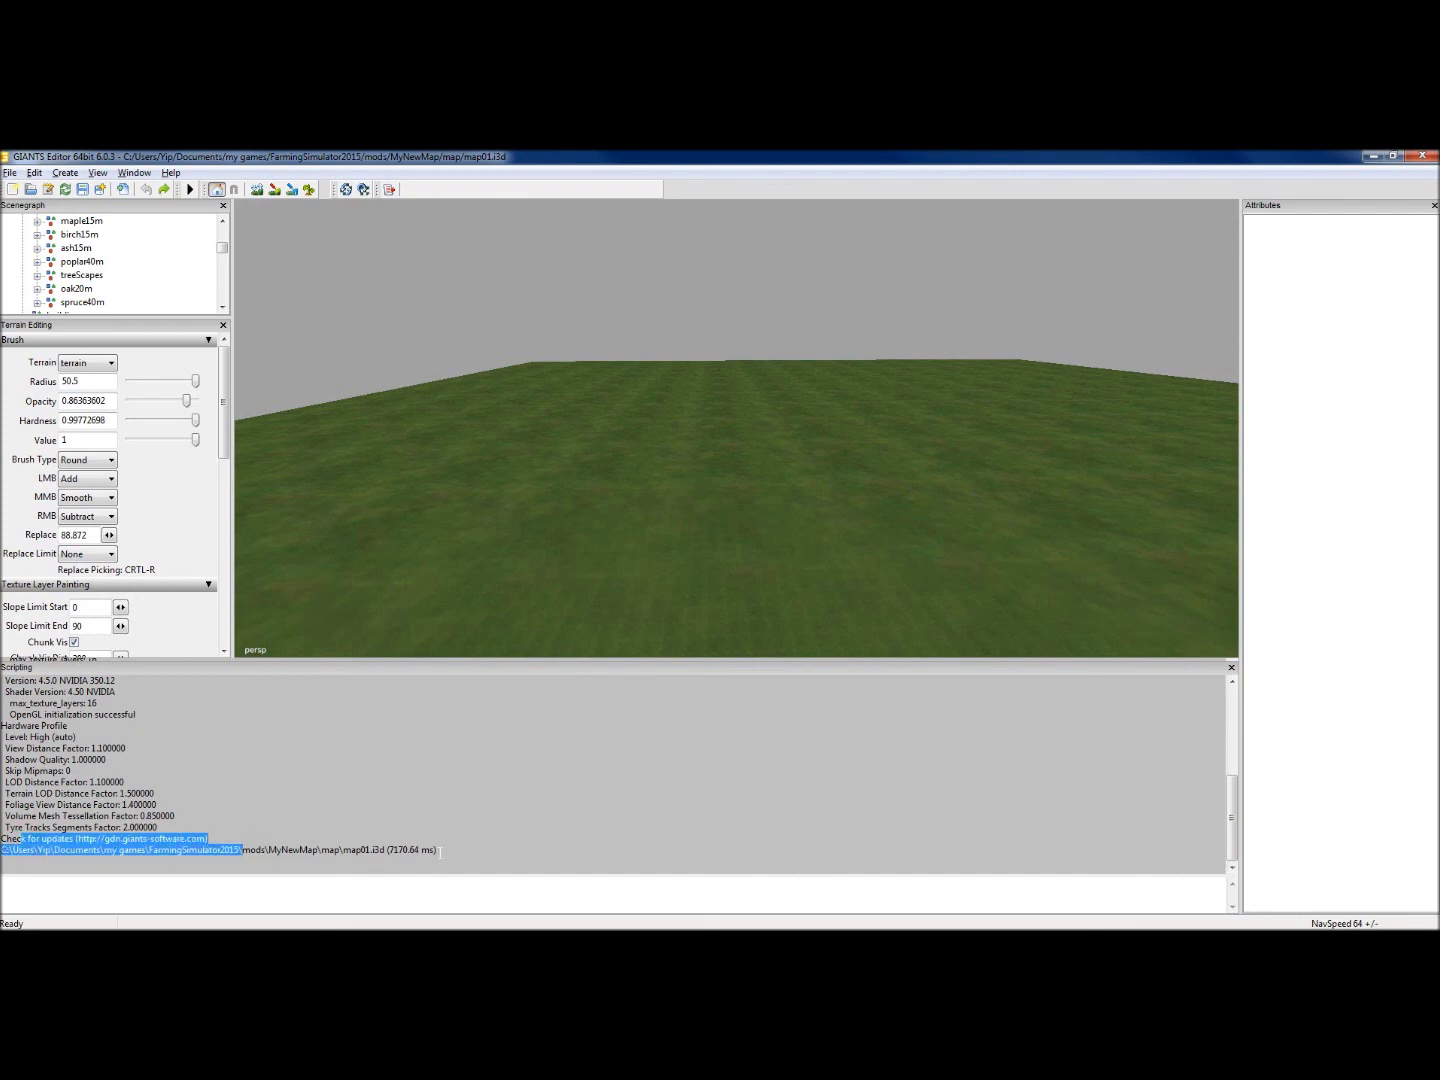
{"action": "left_click_drag", "start_coordinate": [440, 852], "coordinate": [3, 850]}
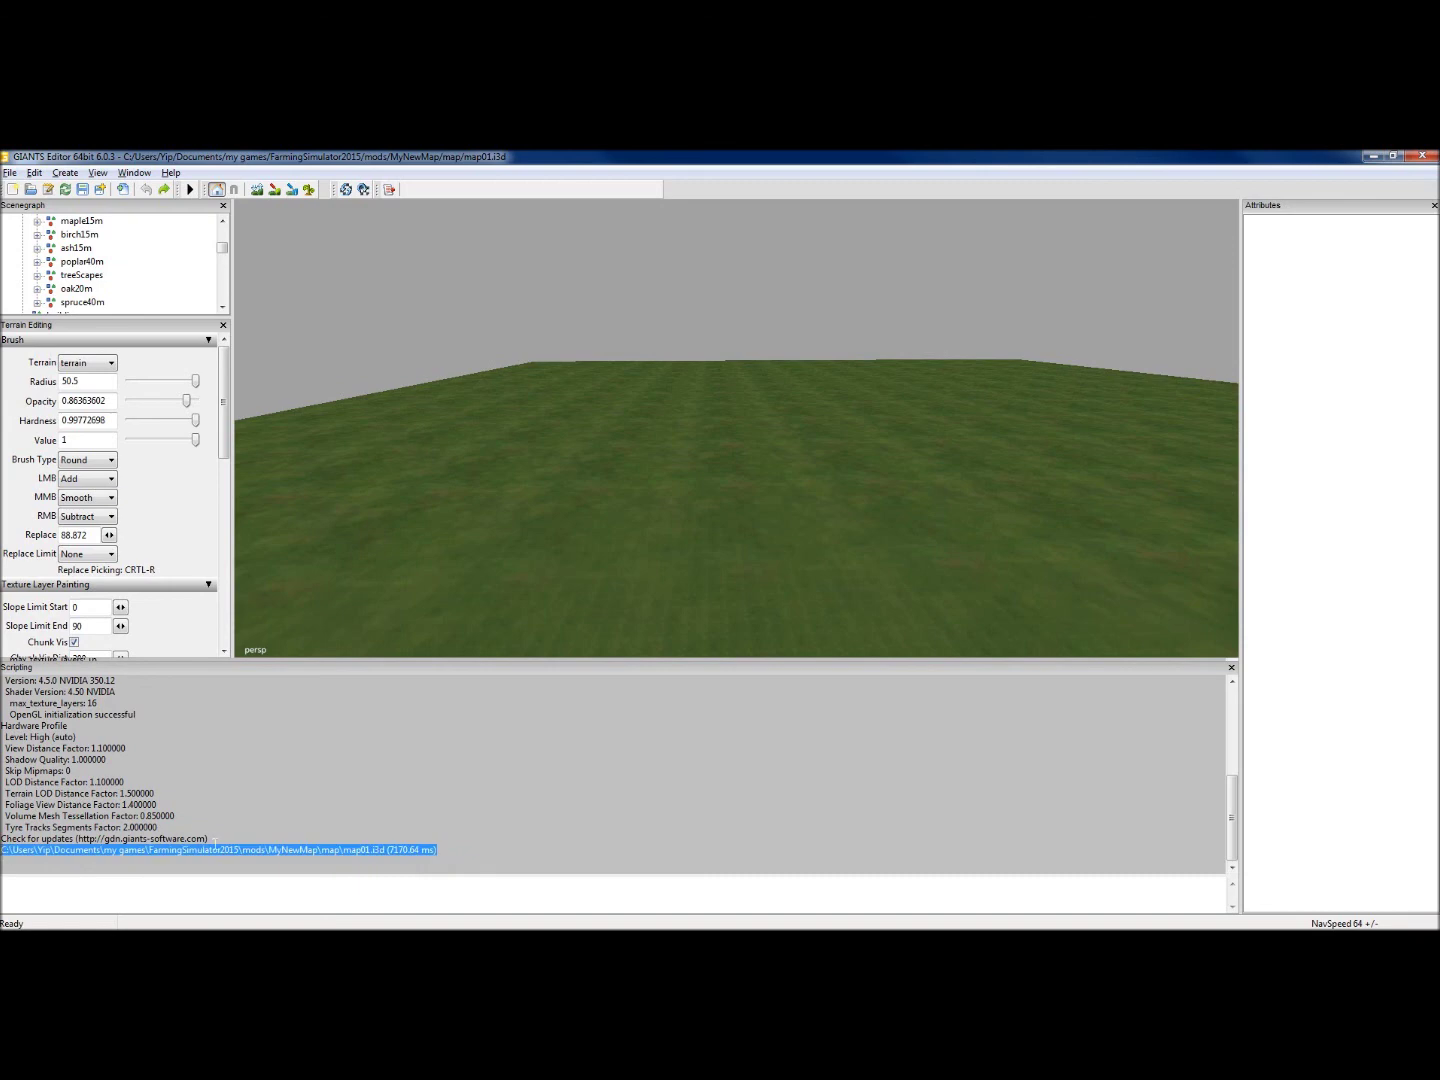
{"action": "left_click_drag", "start_coordinate": [3, 838], "coordinate": [214, 838]}
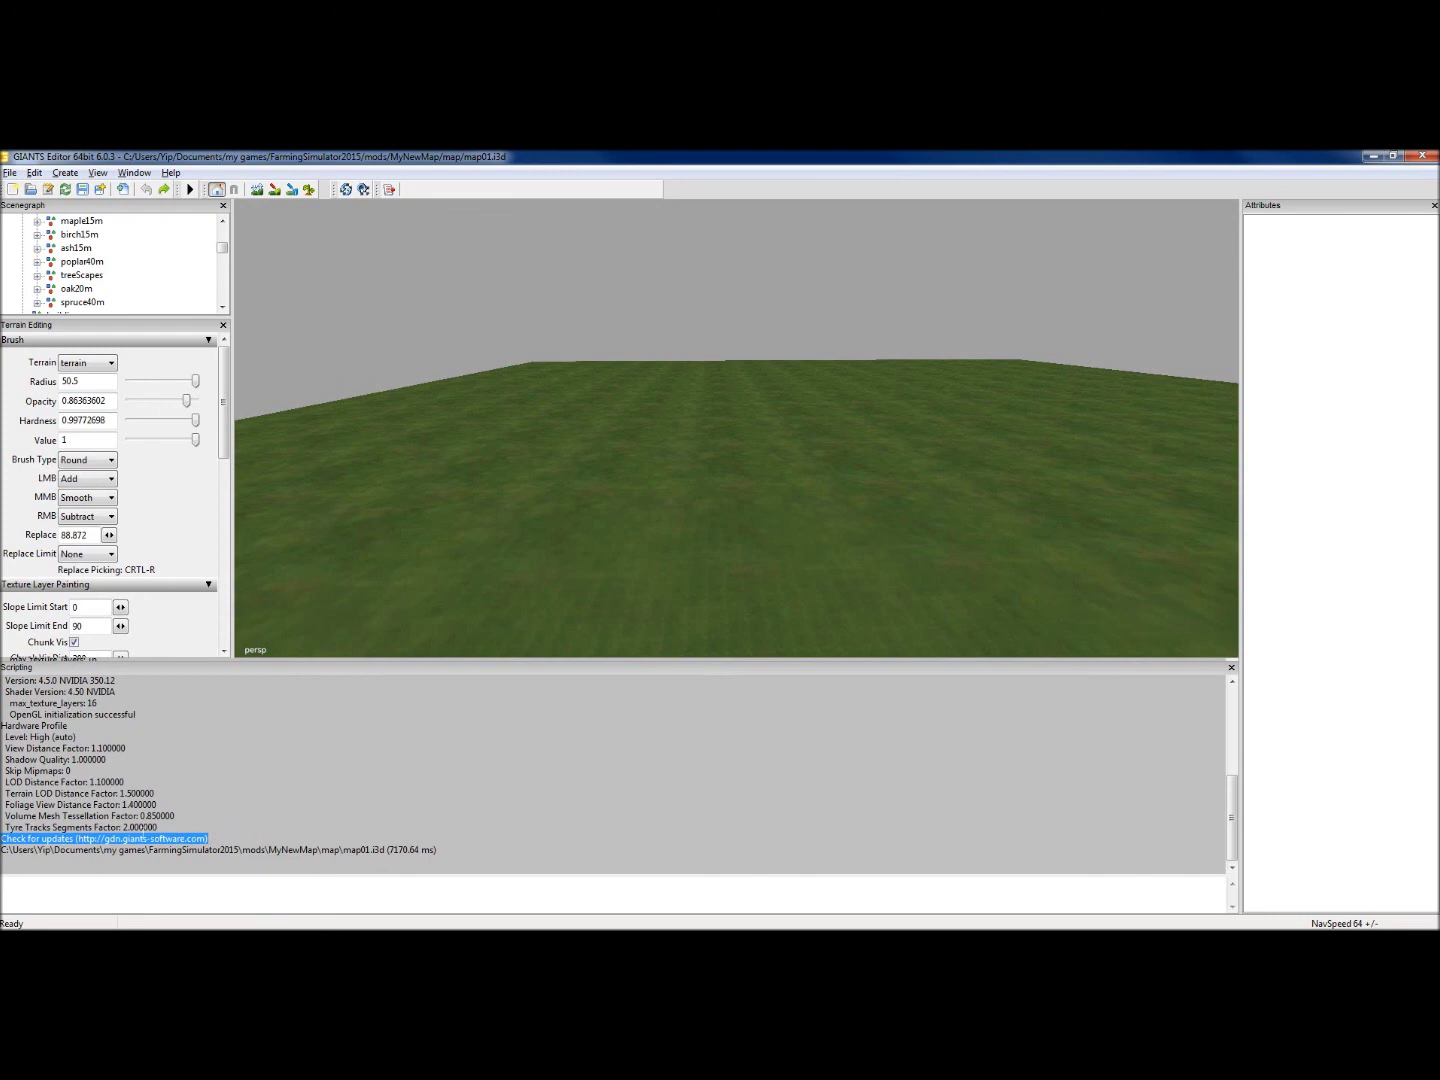
{"action": "left_click_drag", "start_coordinate": [436, 850], "coordinate": [3, 850]}
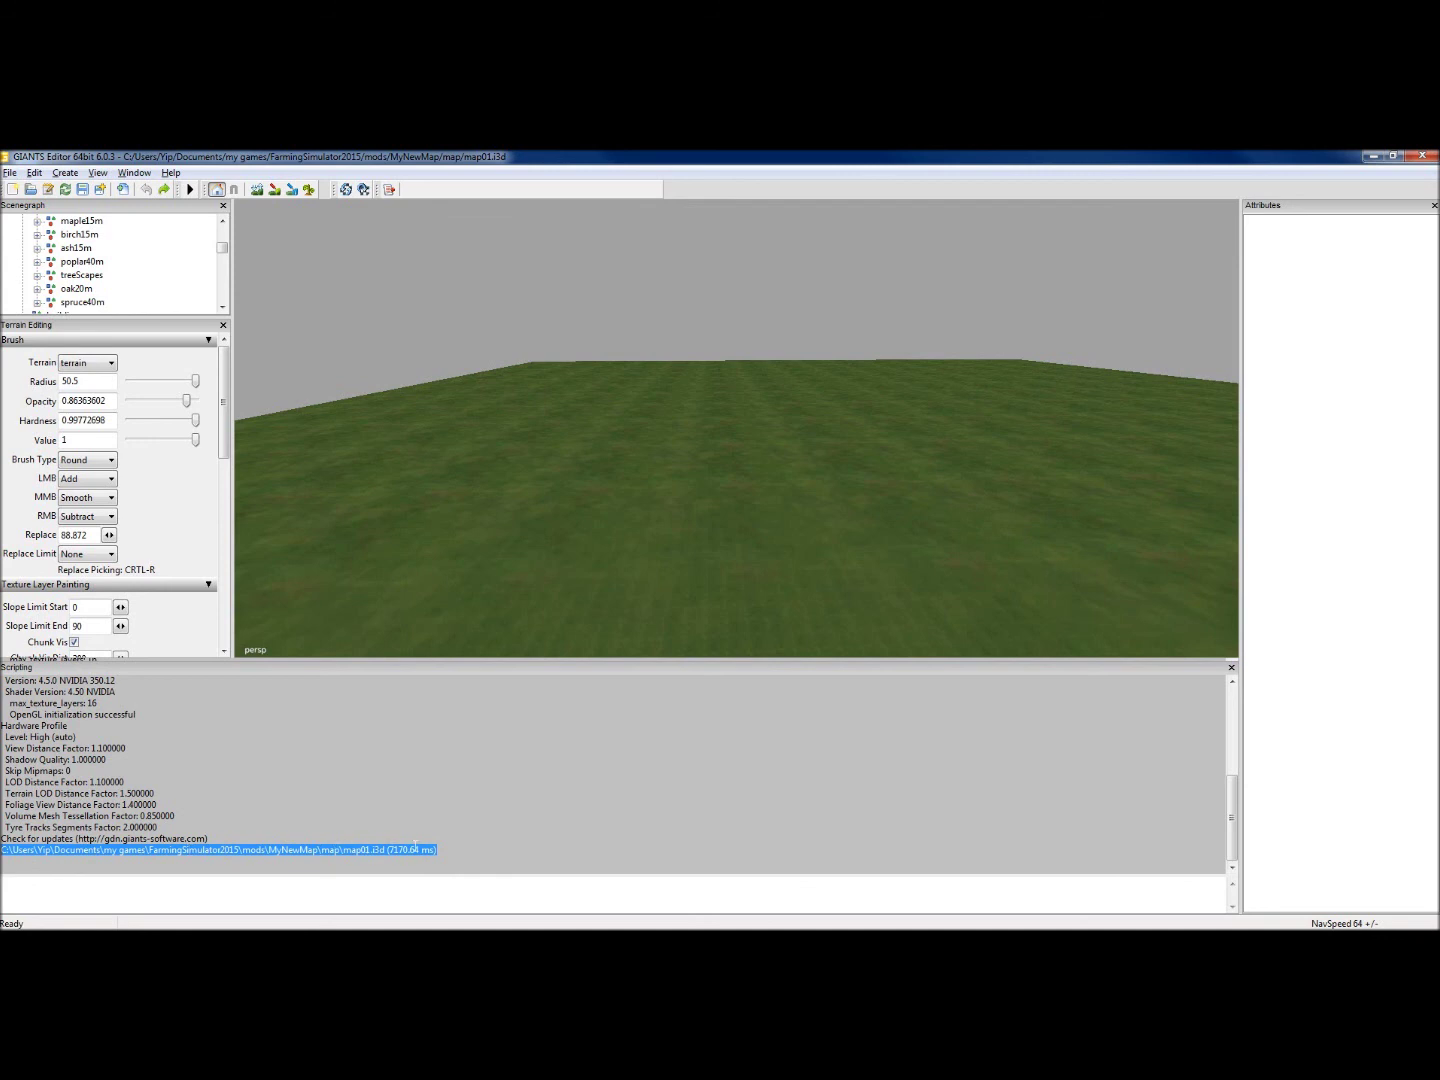
Step: Clear the log selection, face the farm objects, and shrink the console to two lines
{"action": "left_click", "coordinate": [451, 846]}
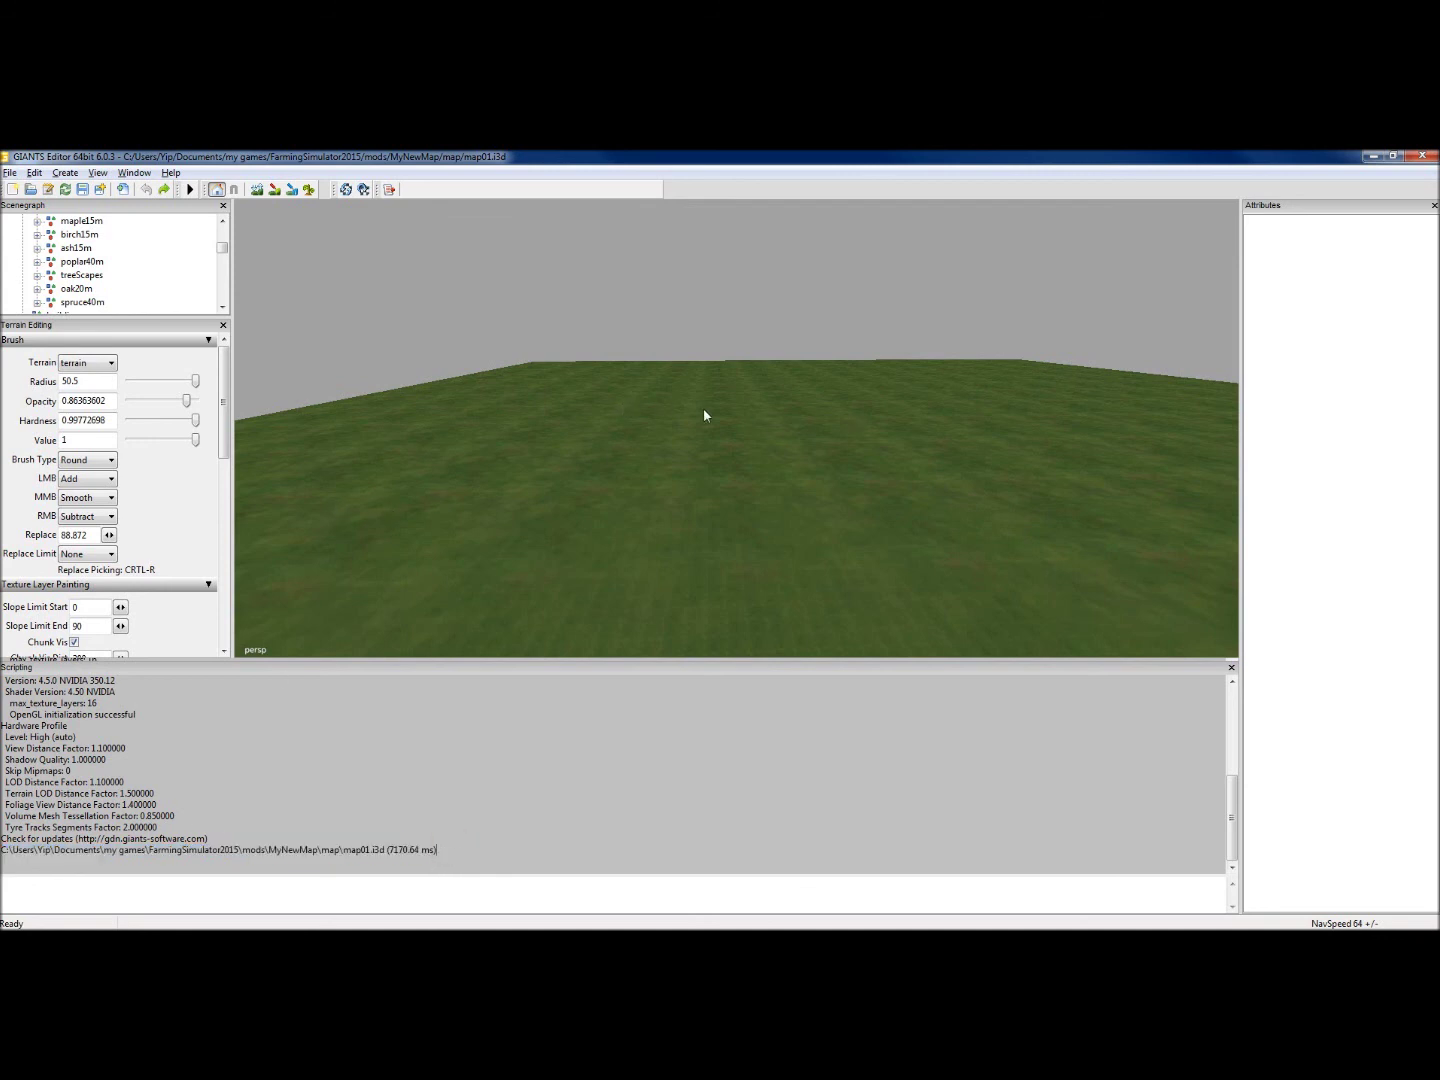
{"action": "left_click_drag", "start_coordinate": [703, 416], "coordinate": [877, 447]}
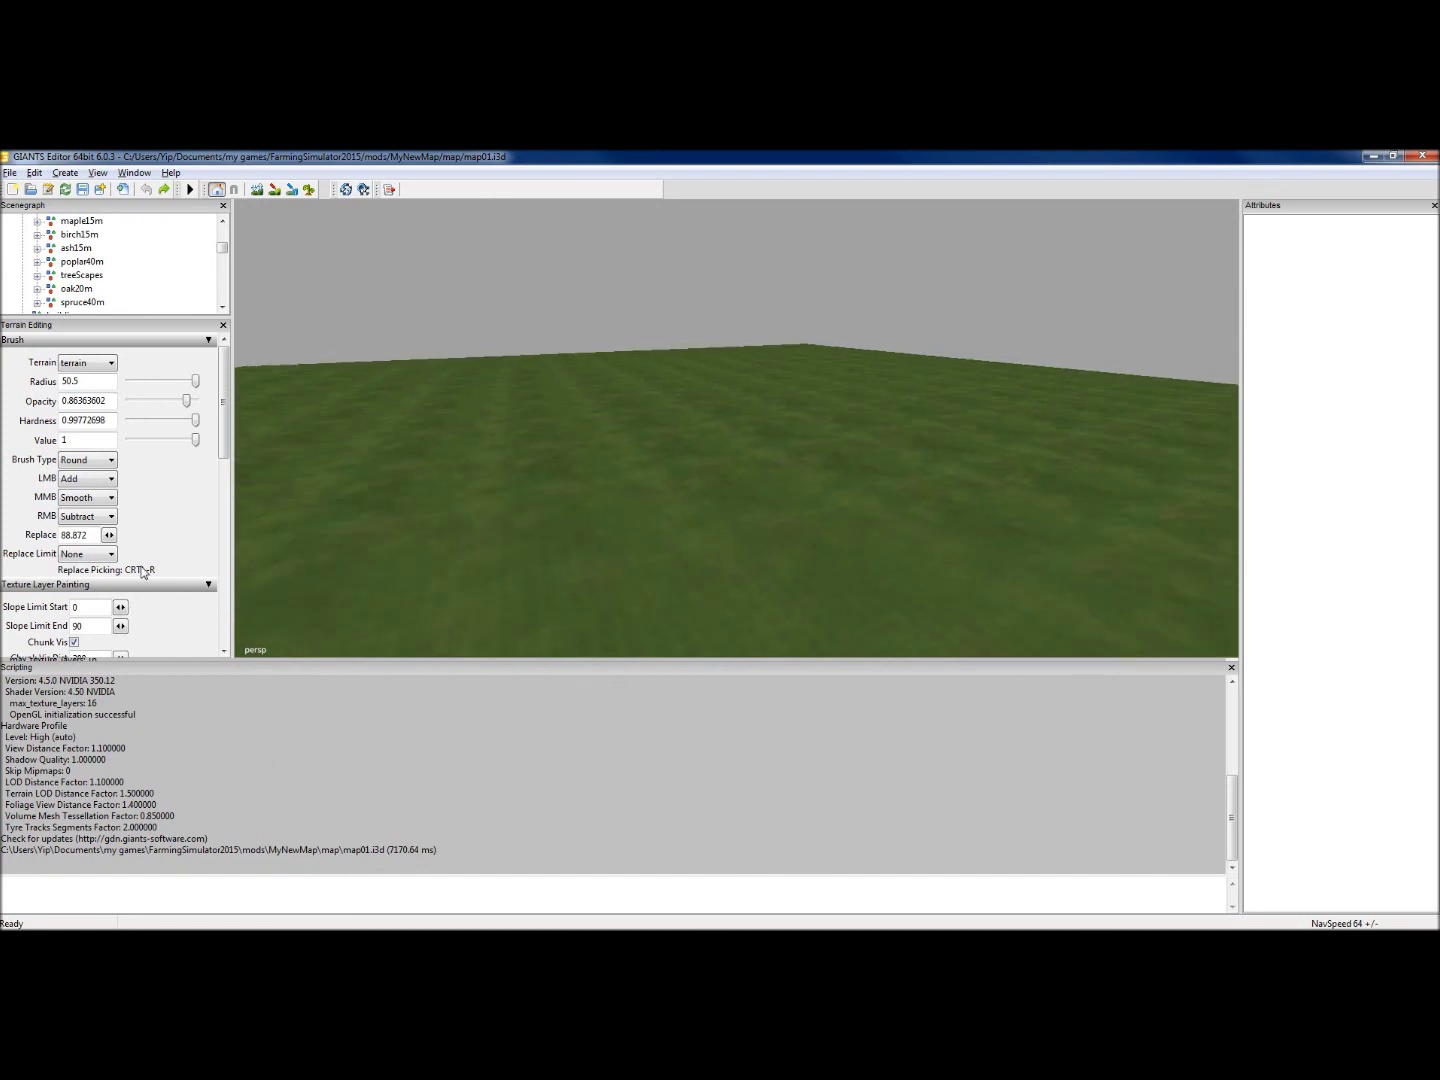
{"action": "left_click_drag", "start_coordinate": [161, 660], "coordinate": [150, 834]}
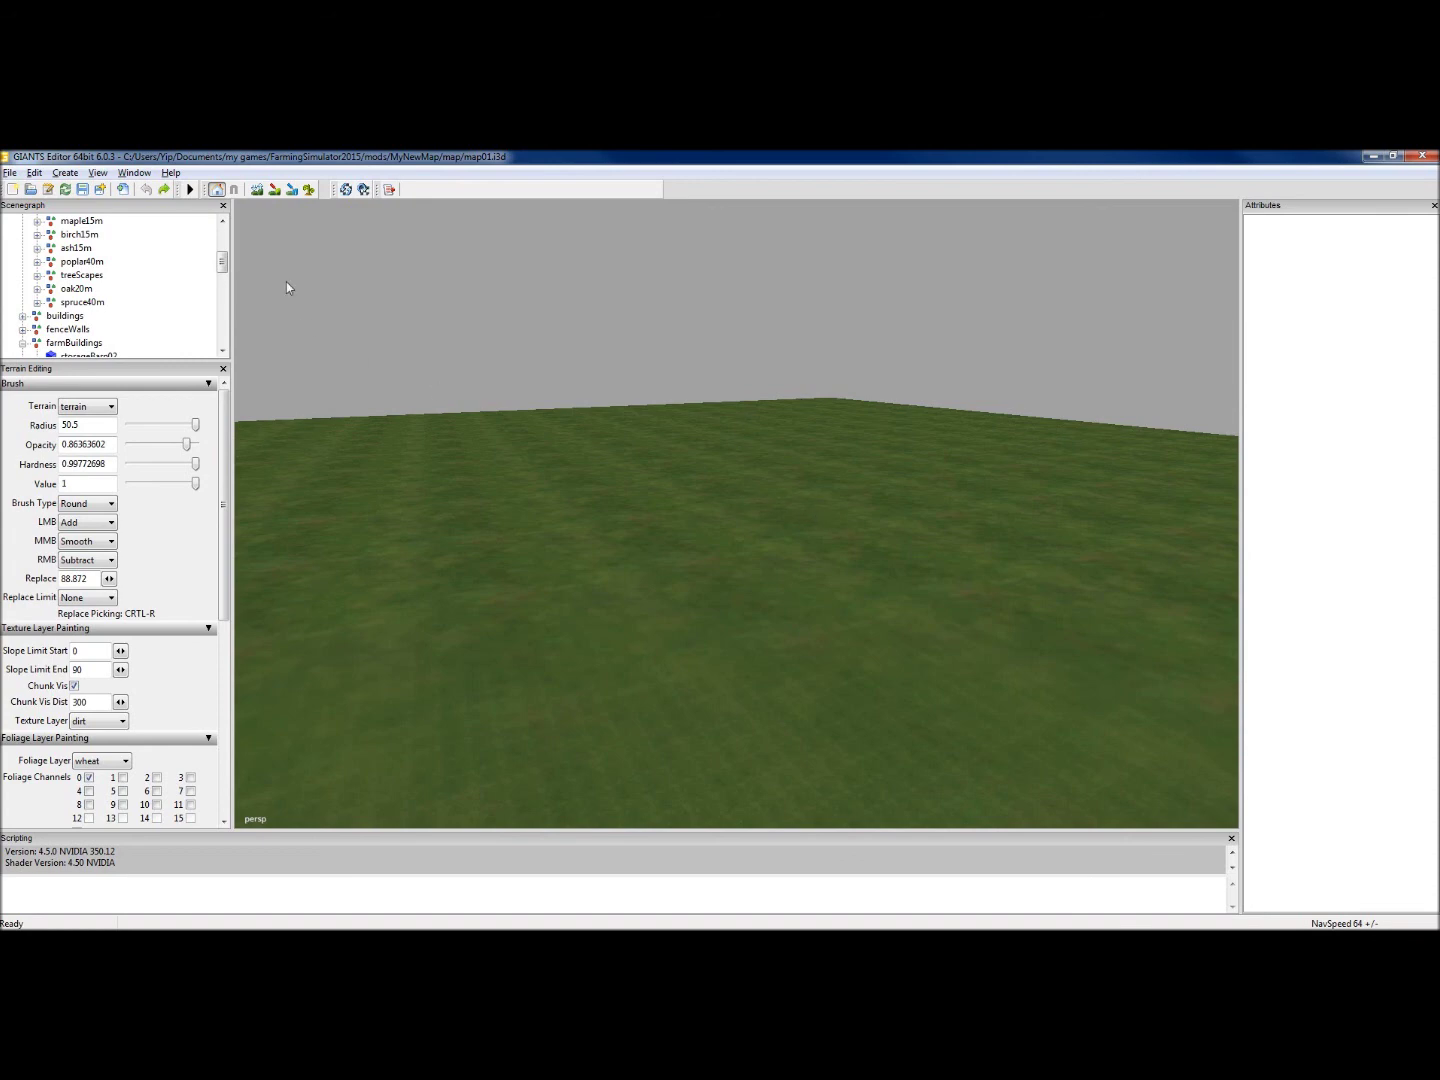
{"action": "left_click", "coordinate": [100, 174]}
{"action": "mouse_move", "coordinate": [65, 174]}
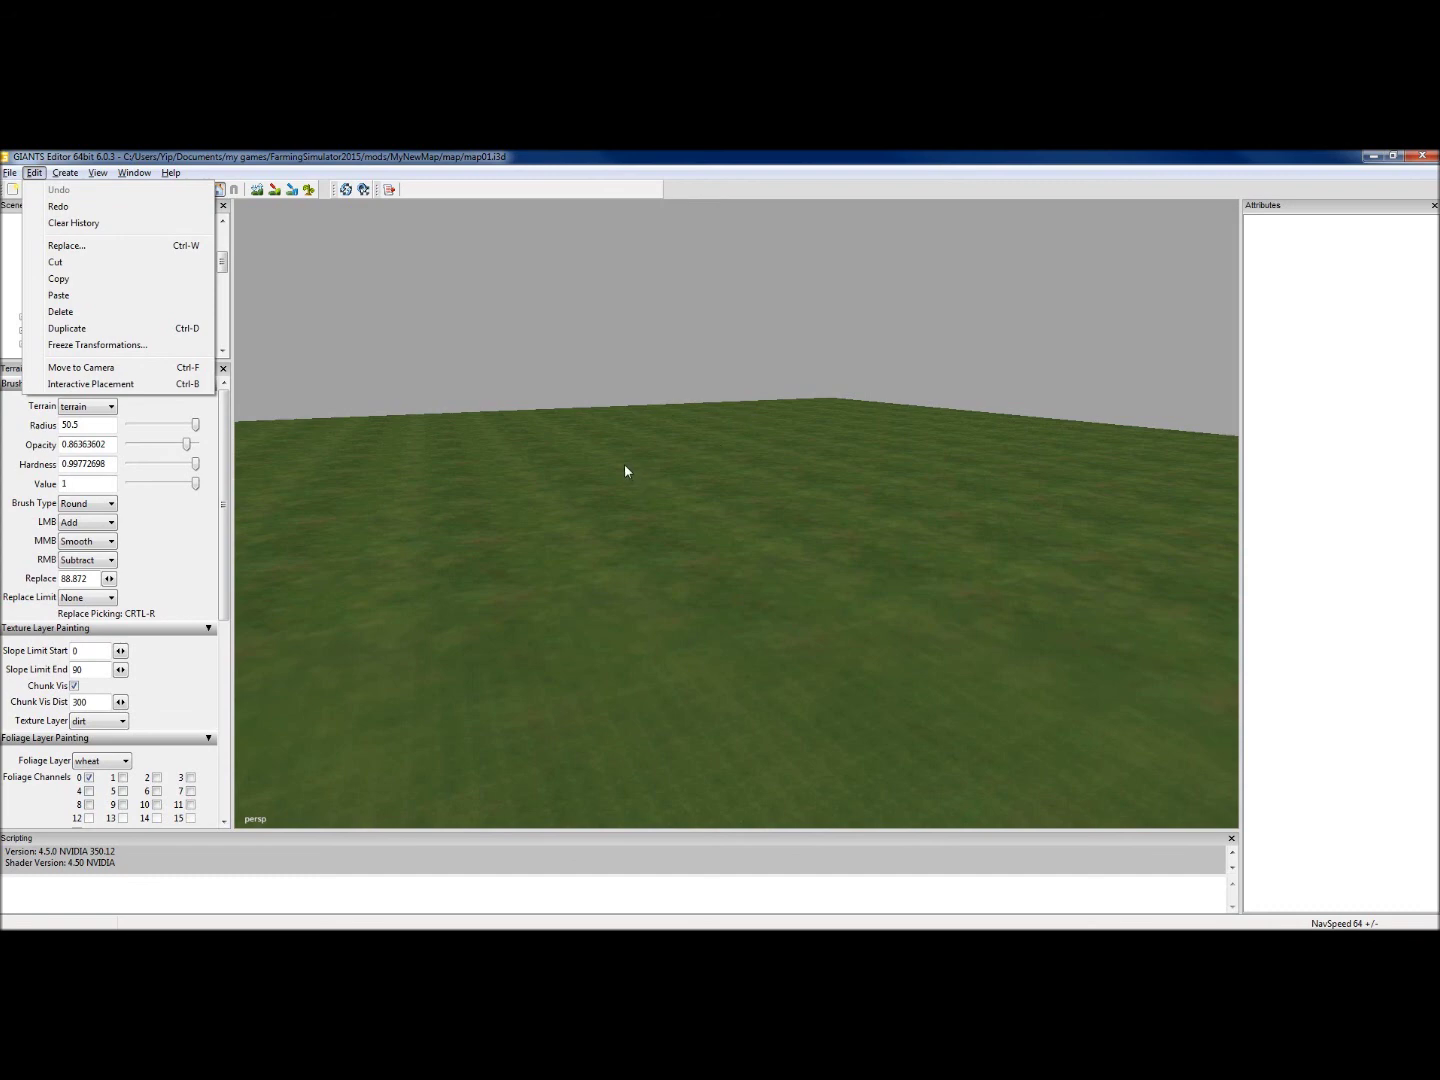
{"action": "left_click", "coordinate": [517, 364]}
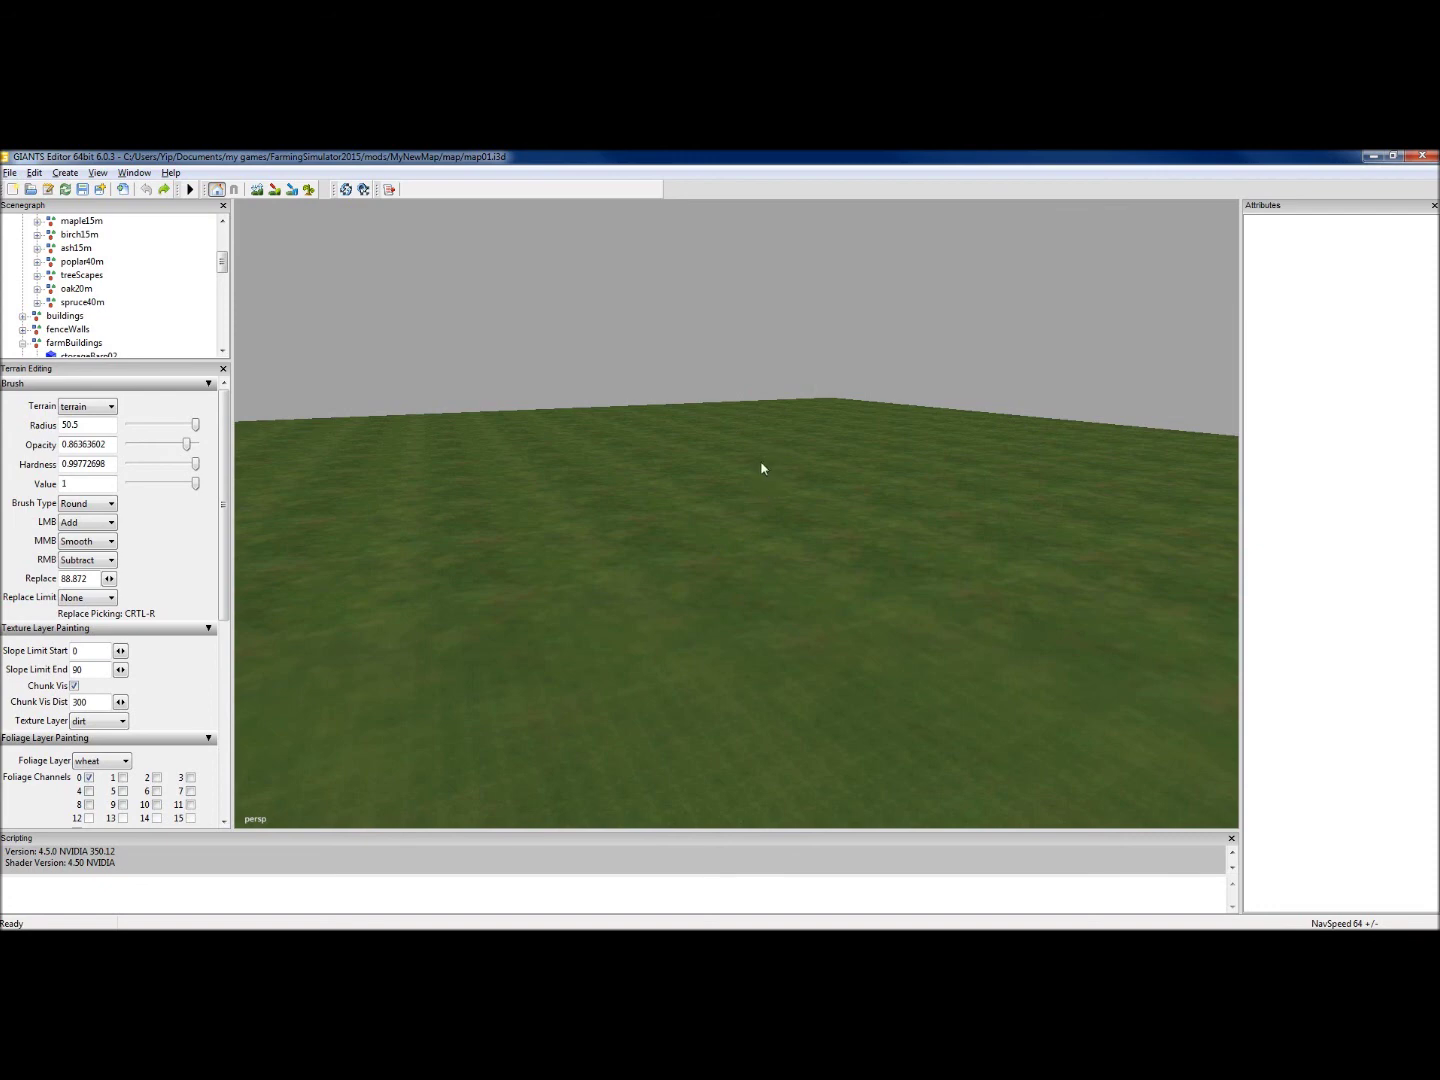
{"action": "right_click_drag", "start_coordinate": [726, 499], "coordinate": [655, 395]}
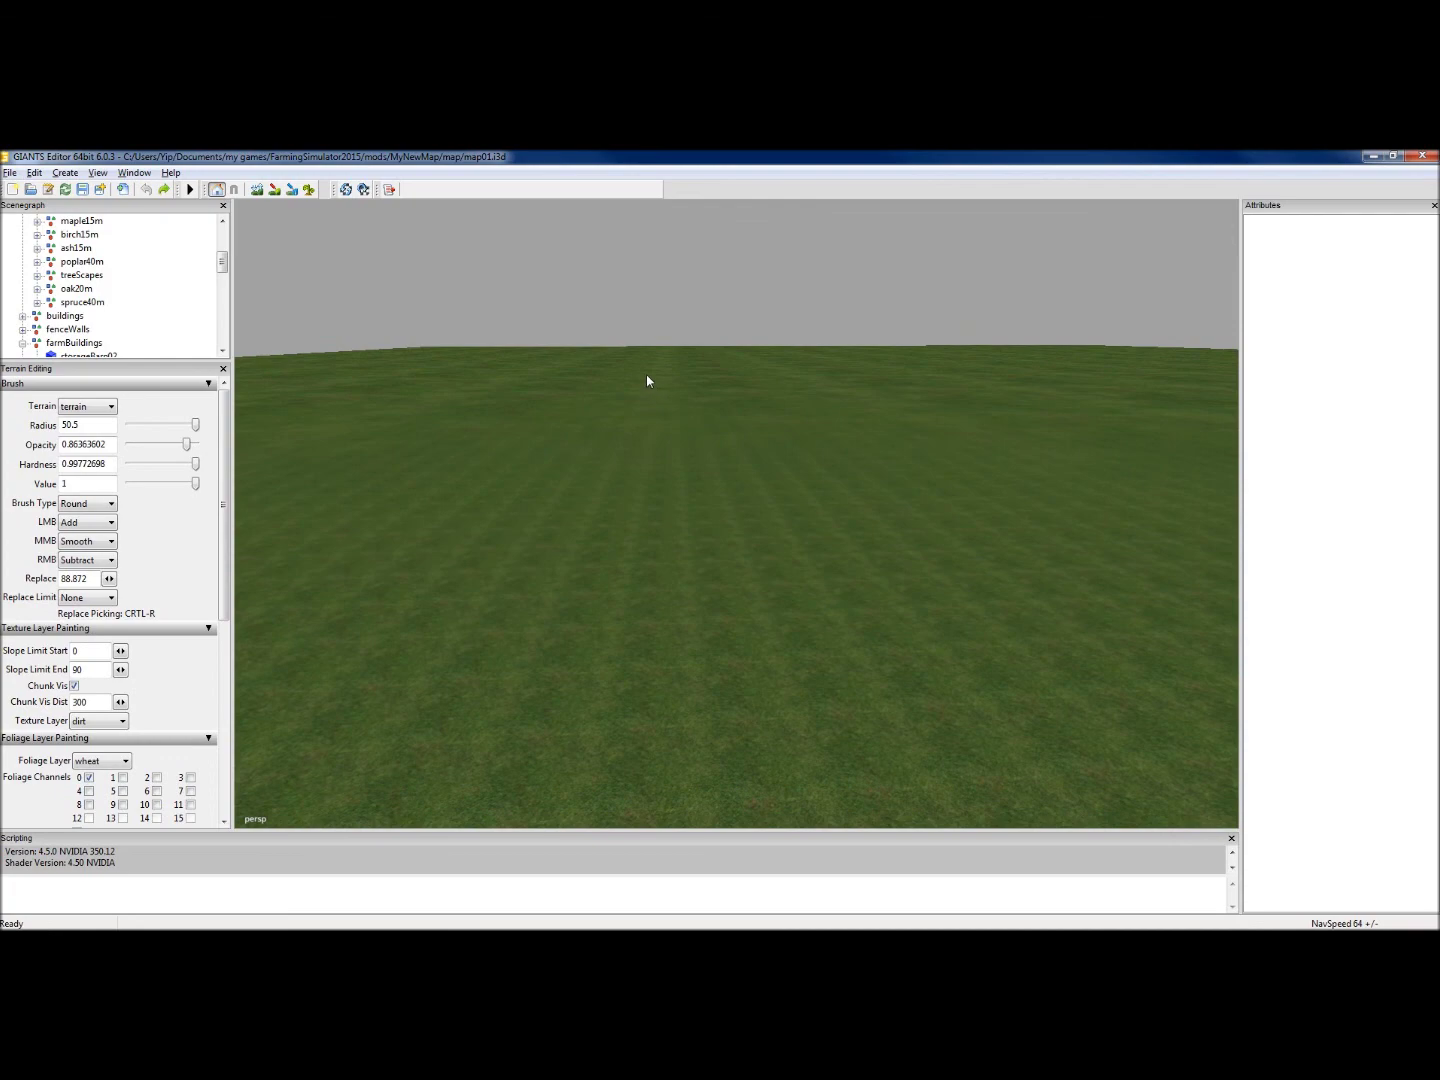